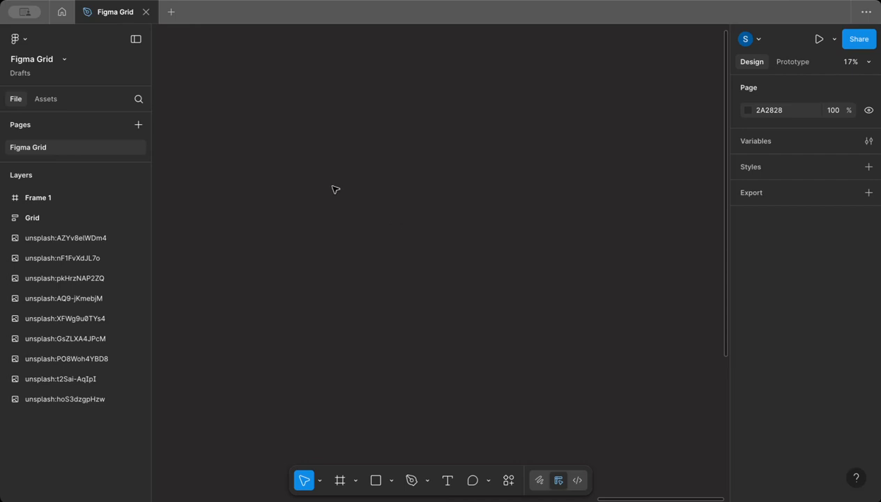
# Step: Draw a new frame of about 1595 × 1672 on the empty canvas area
pyautogui.press('f')
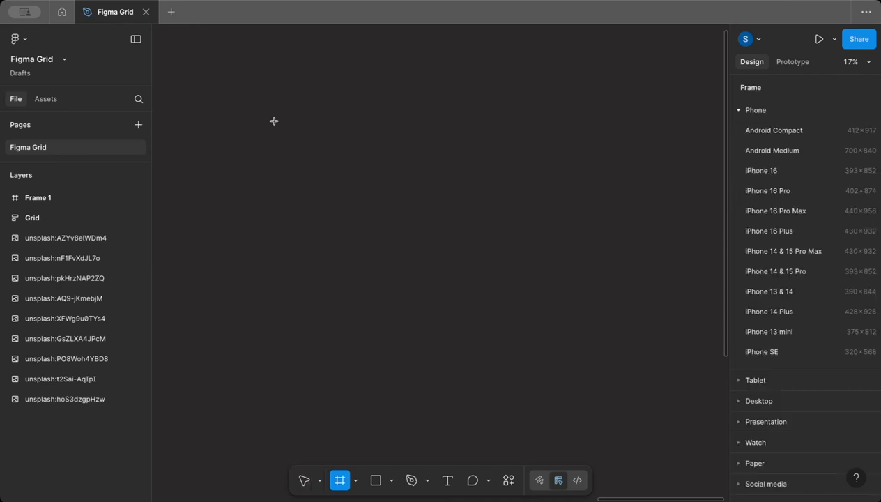
pyautogui.click(272, 163)
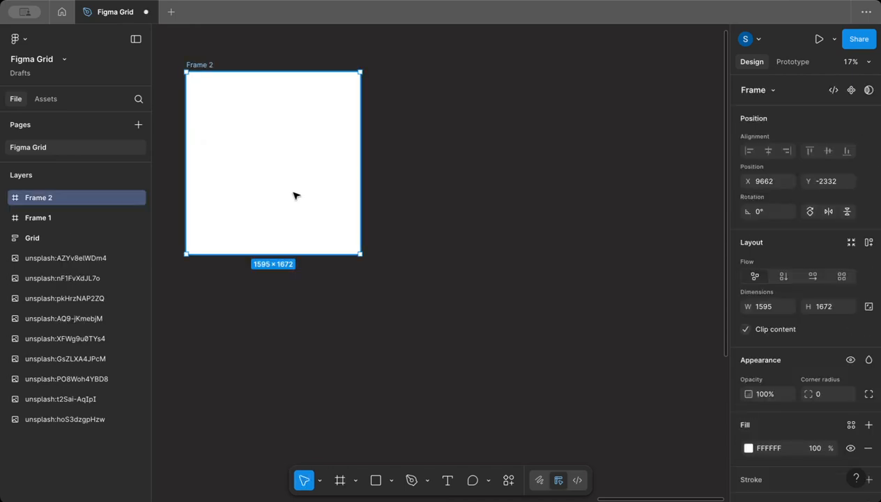
pyautogui.scroll(-3, 304, 203)
pyautogui.hscroll(-2, 304, 203)
pyautogui.scroll(1, 305, 203)
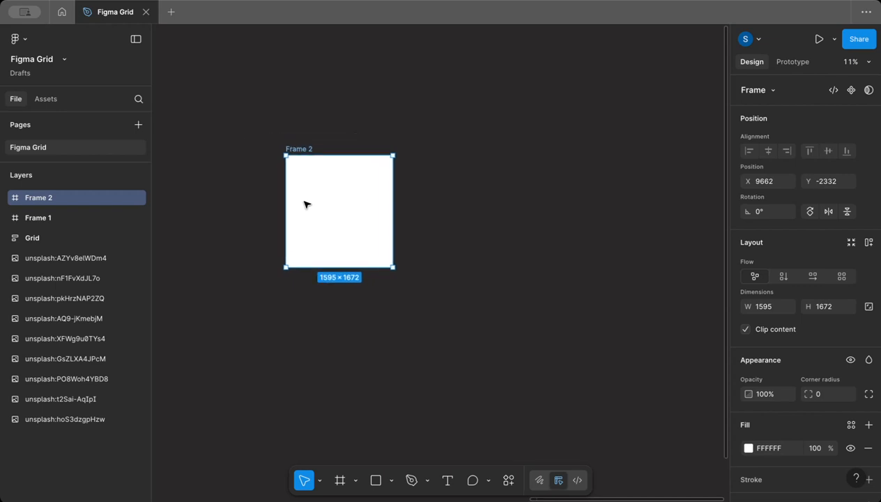
pyautogui.scroll(3, 305, 202)
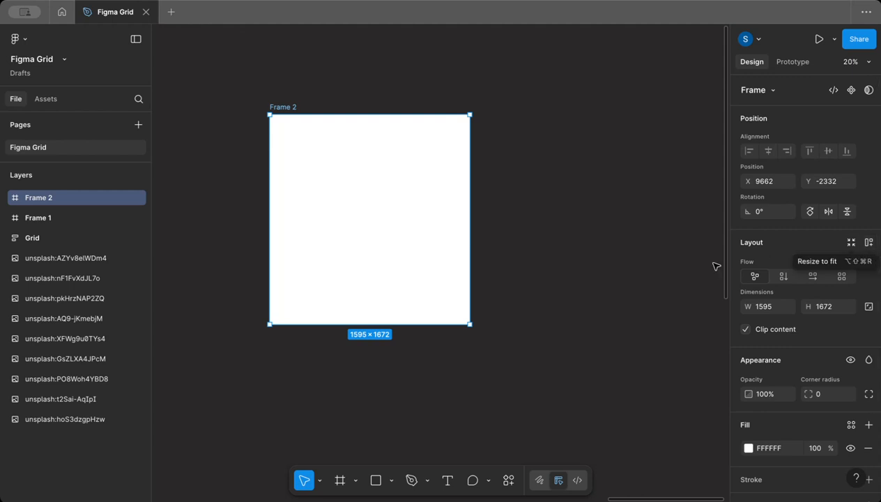
# Step: Try wrapping the two marbled images, the red aerial image and the teal swirl image in an auto layout frame
pyautogui.hscroll(-10, 712, 265)
pyautogui.hscroll(-3, 587, 281)
pyautogui.scroll(-2, 587, 283)
pyautogui.hscroll(-10, 587, 282)
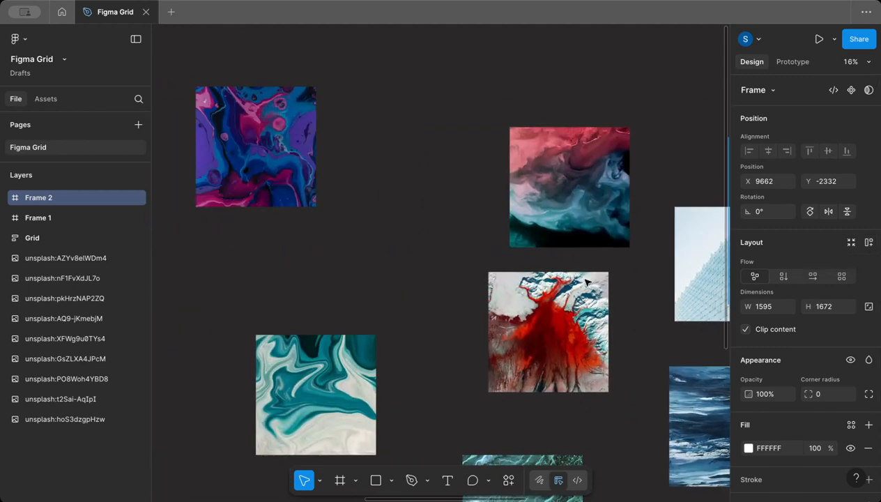
pyautogui.scroll(-2, 585, 282)
pyautogui.hscroll(5, 585, 282)
pyautogui.hscroll(-3, 585, 282)
pyautogui.scroll(-2, 585, 281)
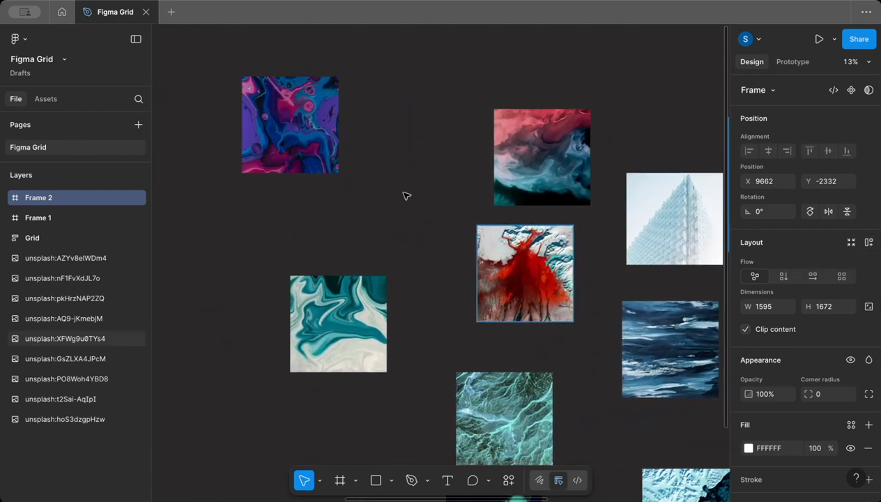
pyautogui.click(210, 86)
pyautogui.moveTo(209, 74); pyautogui.dragTo(585, 332)
pyautogui.hotkey('shift', 'a')
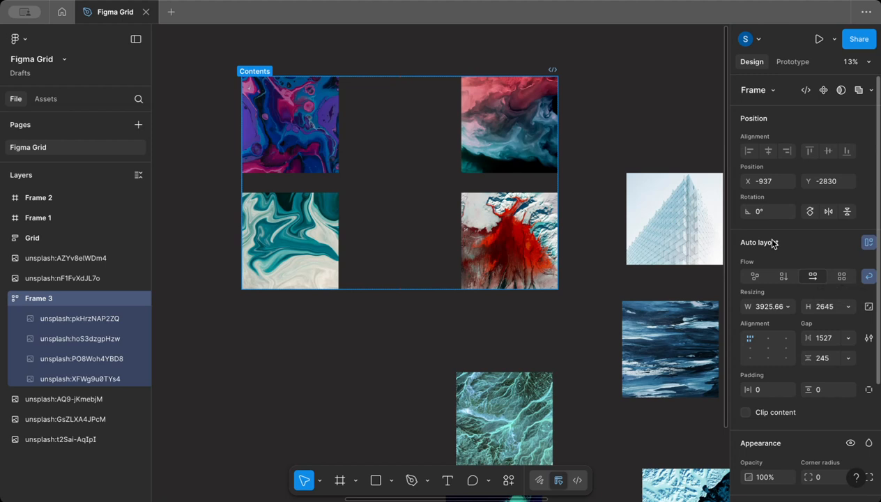
pyautogui.hotkey('ctrl', 'z')
# Step: Reapply auto layout to the four selected images, view the frame's height resizing options, and undo the auto layout
pyautogui.hscroll(10, 584, 226)
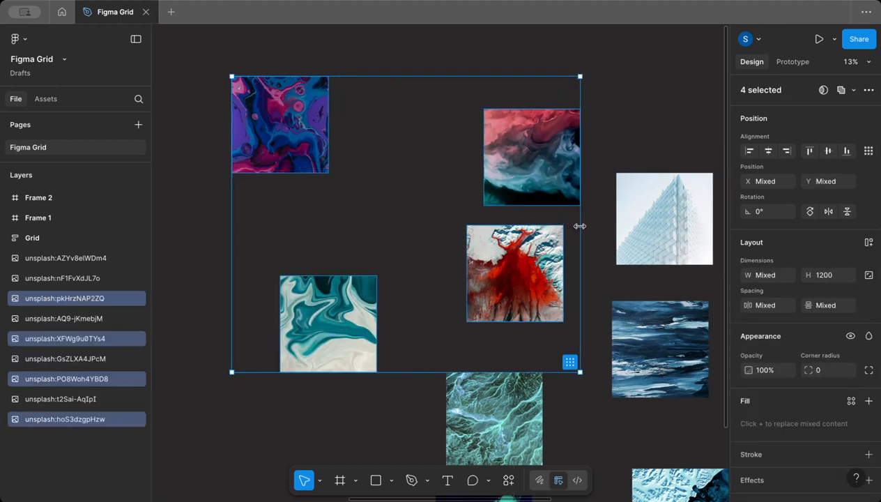
pyautogui.hotkey('shift', 'a')
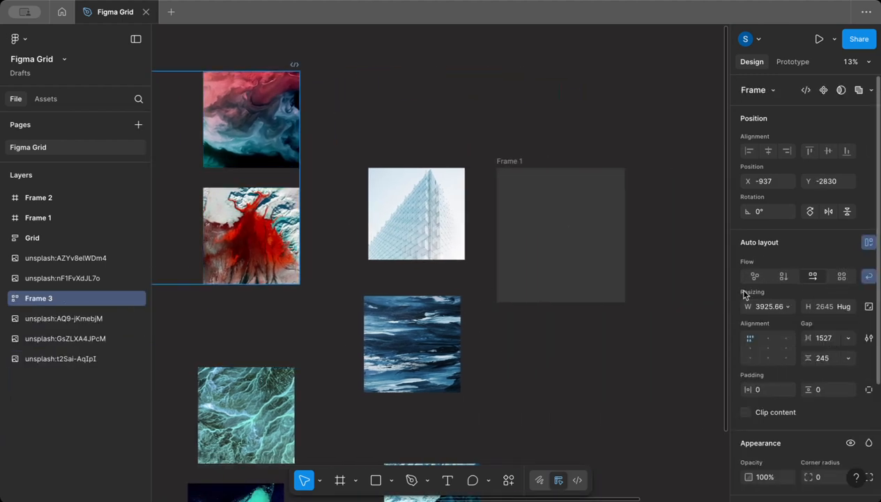
pyautogui.click(848, 308)
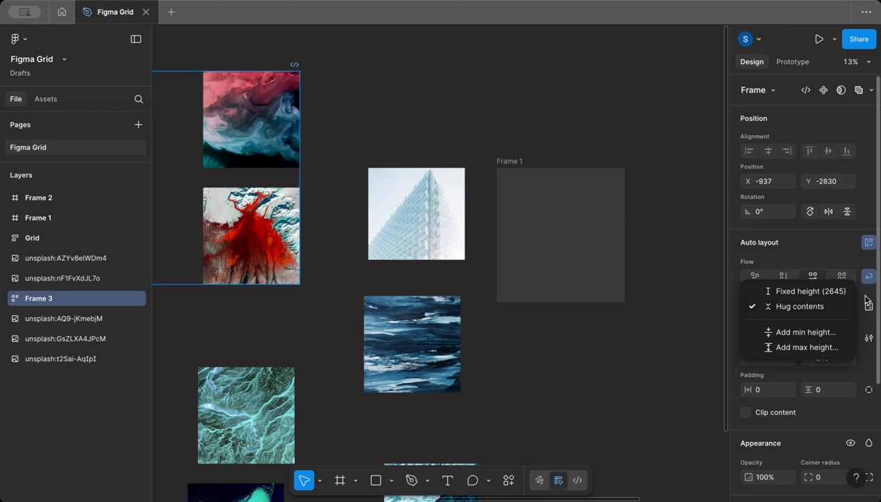
pyautogui.click(866, 297)
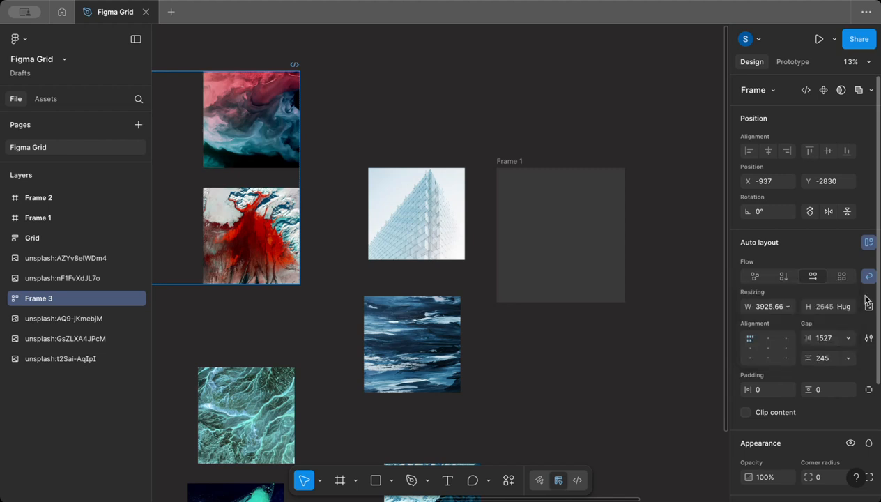
pyautogui.hscroll(-10, 639, 278)
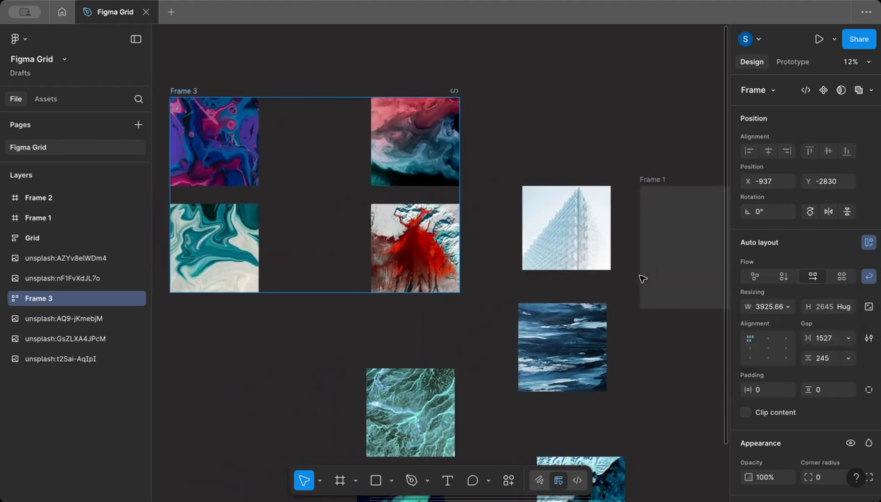
pyautogui.hotkey('ctrl', 'z')
# Step: Set the layout flow of the dark grey Frame 1 to Grid
pyautogui.hscroll(10, 639, 278)
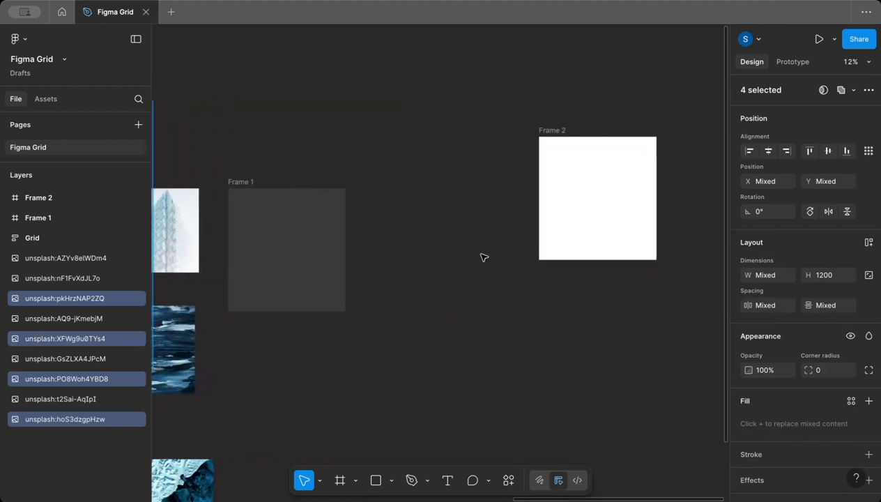
pyautogui.hscroll(-5, 484, 257)
pyautogui.click(409, 222)
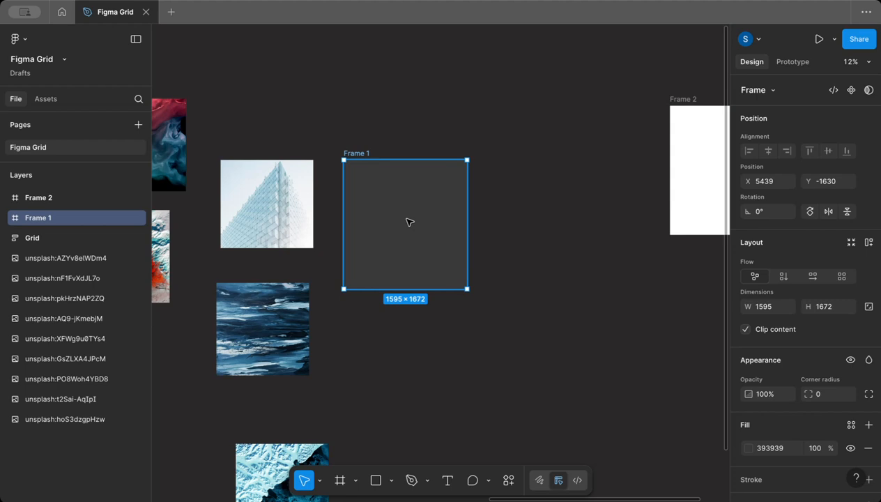
pyautogui.scroll(3, 409, 223)
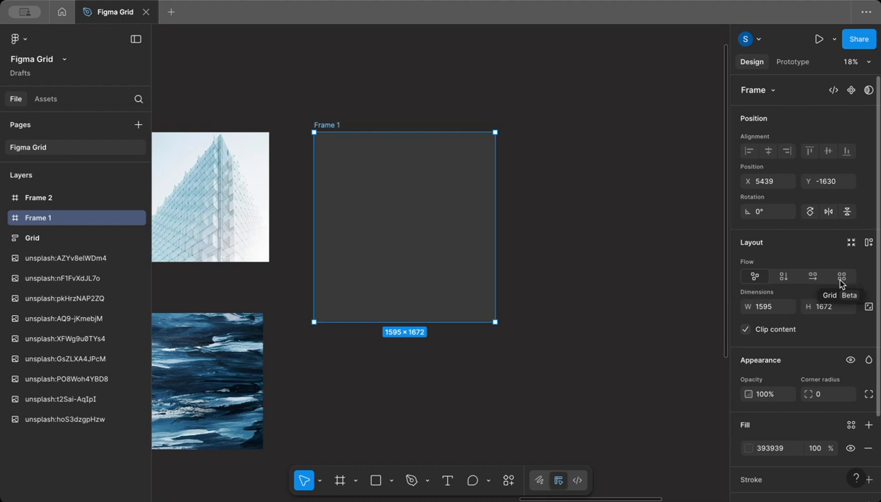
pyautogui.click(841, 281)
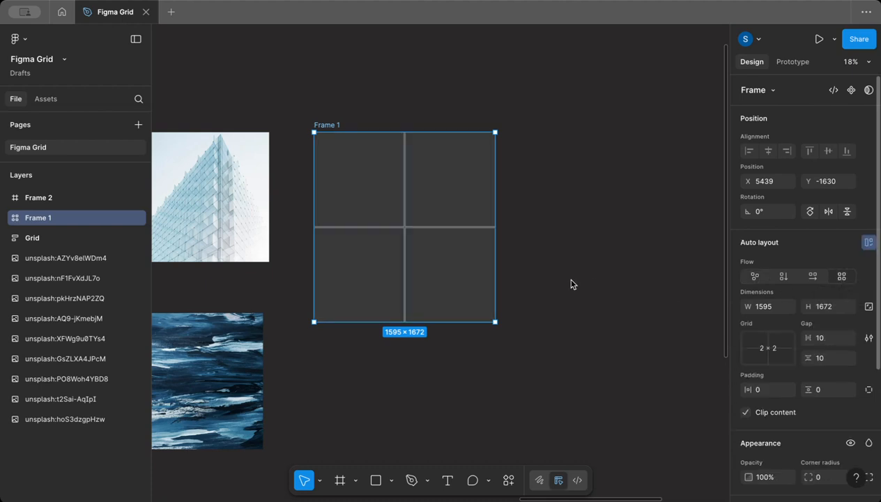
# Step: Examine the grid cells and the gaps between them in Frame 1
pyautogui.scroll(3, 570, 283)
pyautogui.hscroll(-3, 569, 282)
pyautogui.scroll(2, 570, 283)
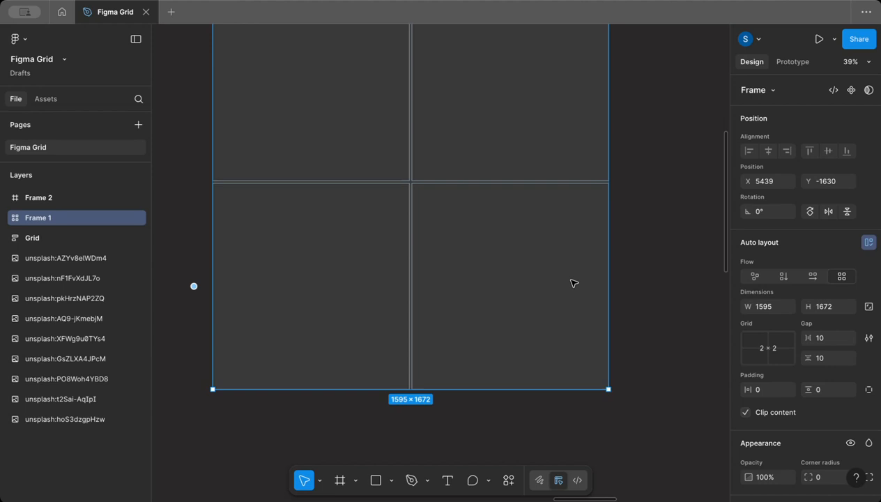
pyautogui.scroll(2, 573, 283)
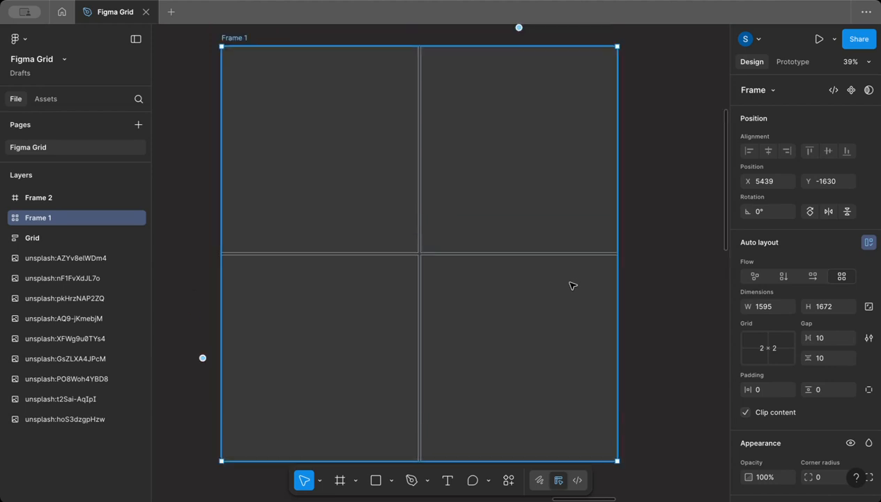
pyautogui.hscroll(-3, 571, 285)
pyautogui.scroll(2, 571, 285)
pyautogui.scroll(-3, 571, 285)
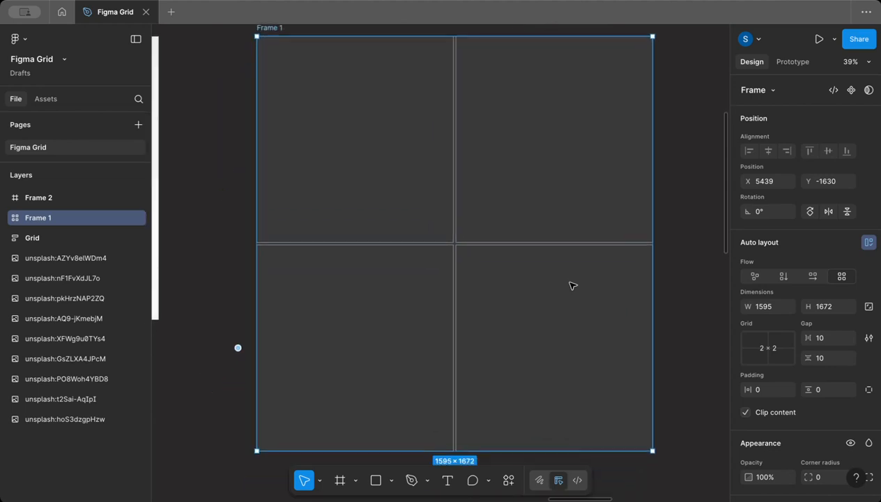
pyautogui.scroll(3, 572, 285)
pyautogui.scroll(-2, 572, 285)
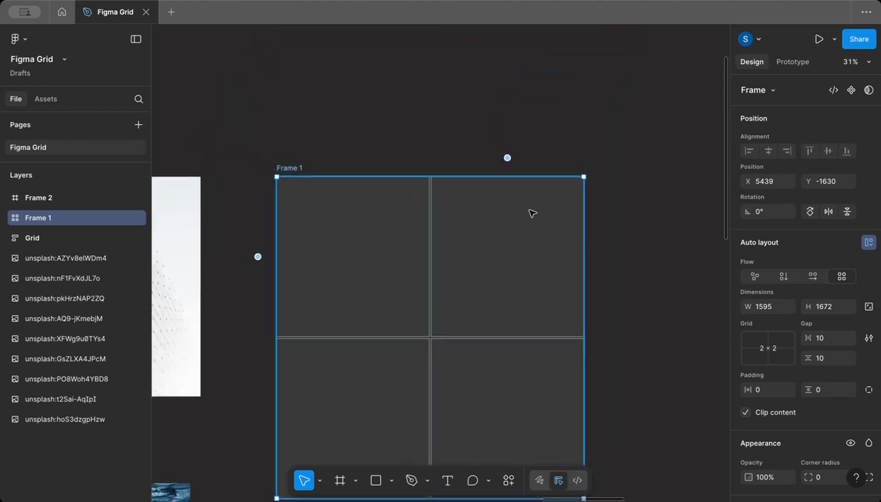
pyautogui.scroll(-3, 531, 211)
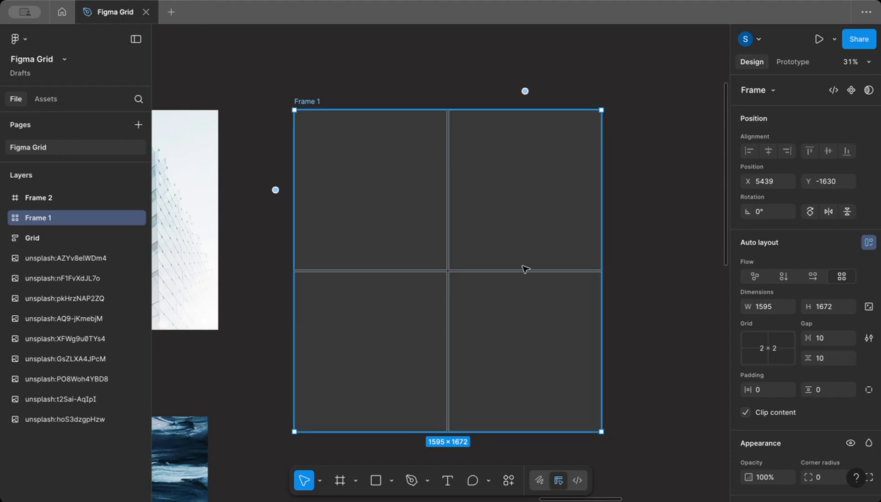
pyautogui.scroll(1, 525, 269)
pyautogui.scroll(-1, 525, 269)
pyautogui.hscroll(1, 526, 269)
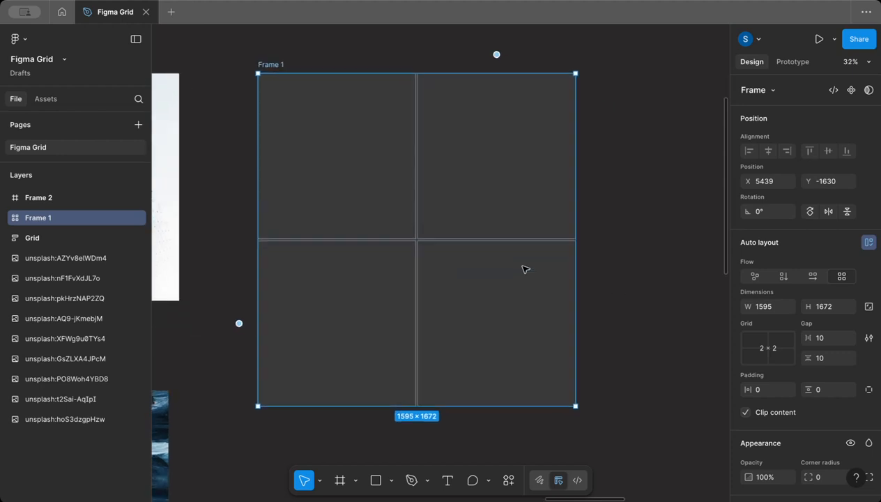
# Step: Draw a tall frame of about 1029 × 2079 between Frame 1 and Frame 2, and set its layout flow to Grid
pyautogui.scroll(-5, 525, 269)
pyautogui.hscroll(3, 525, 269)
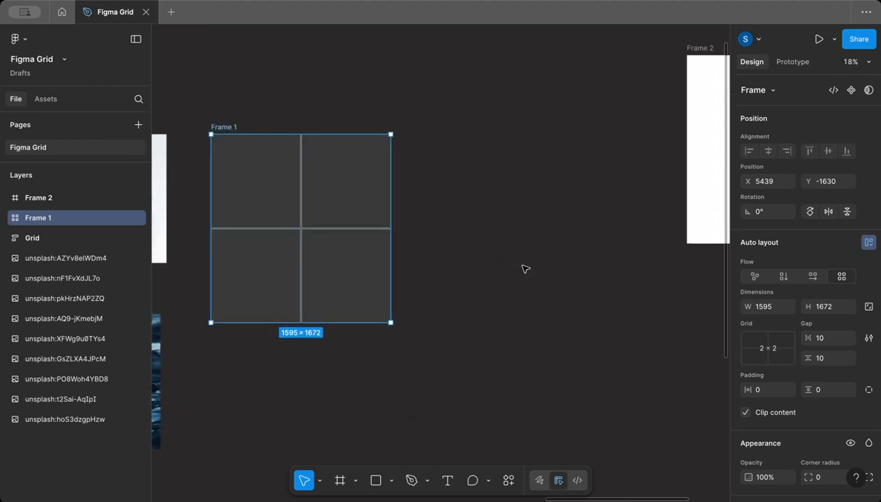
pyautogui.click(500, 230)
pyautogui.press('f')
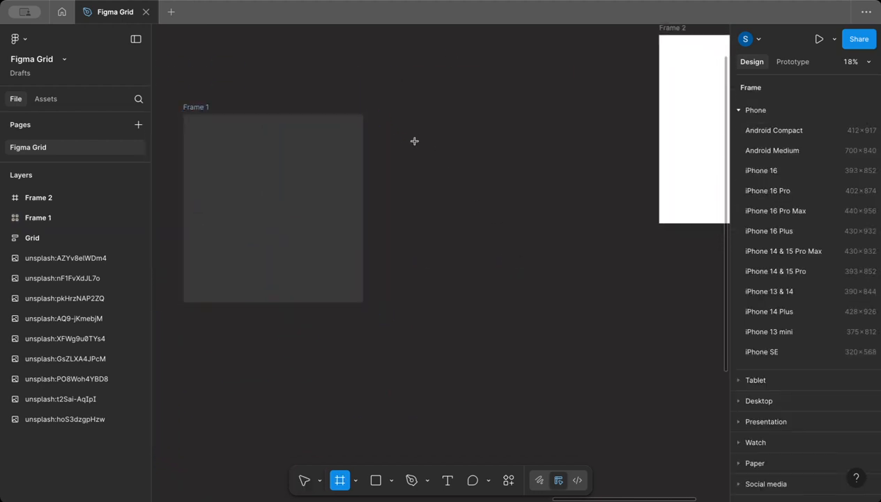
pyautogui.moveTo(415, 141); pyautogui.dragTo(531, 374)
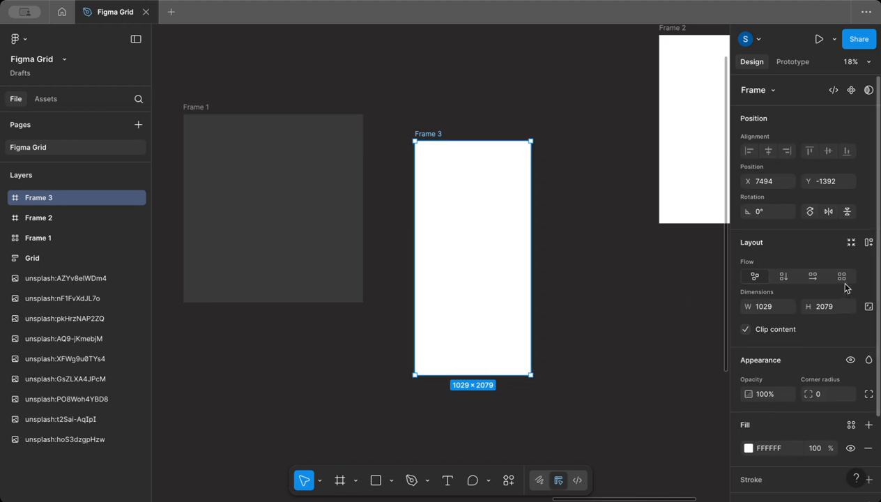
pyautogui.click(842, 279)
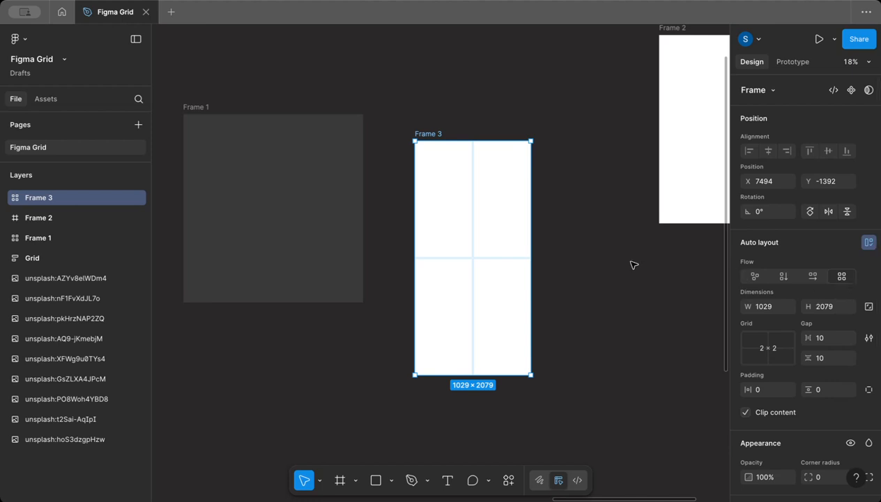
# Step: Examine the grid in the new tall frame, then select Frame 1 and inspect its grid cells
pyautogui.scroll(5, 511, 207)
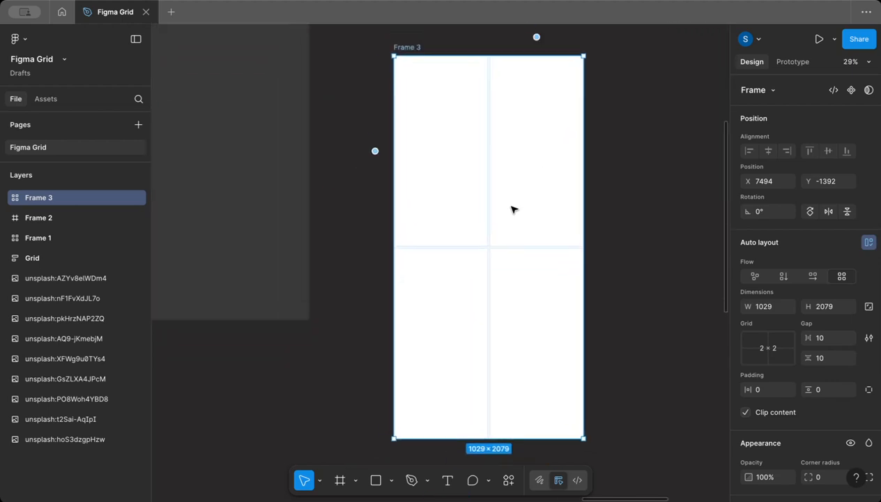
pyautogui.scroll(3, 511, 207)
pyautogui.hscroll(-8, 511, 207)
pyautogui.click(471, 197)
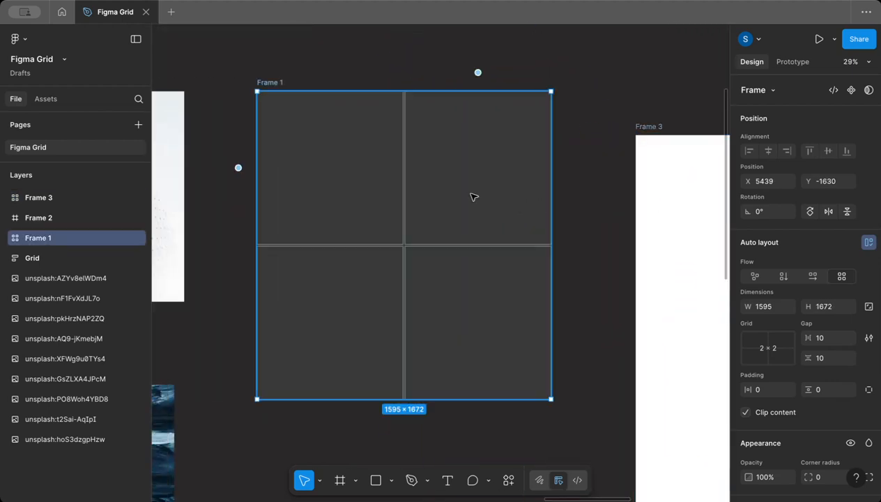
pyautogui.hscroll(-5, 471, 196)
pyautogui.scroll(-3, 472, 197)
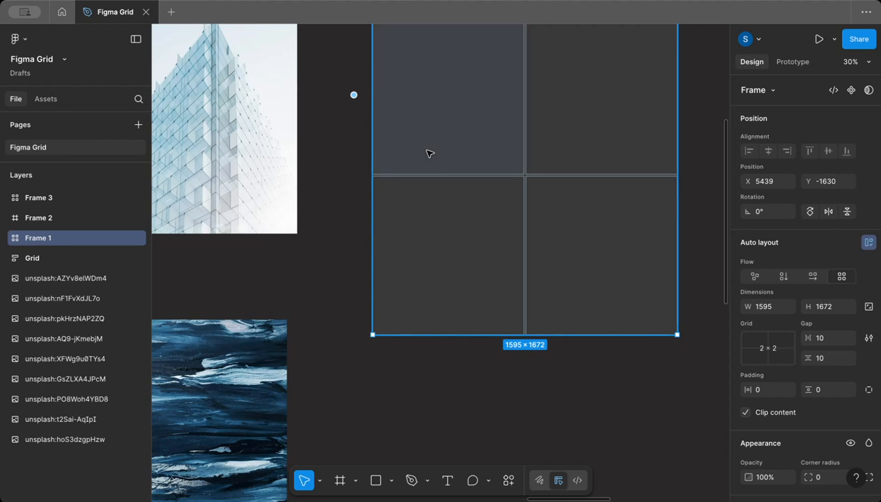
pyautogui.scroll(2, 429, 154)
pyautogui.hscroll(2, 429, 154)
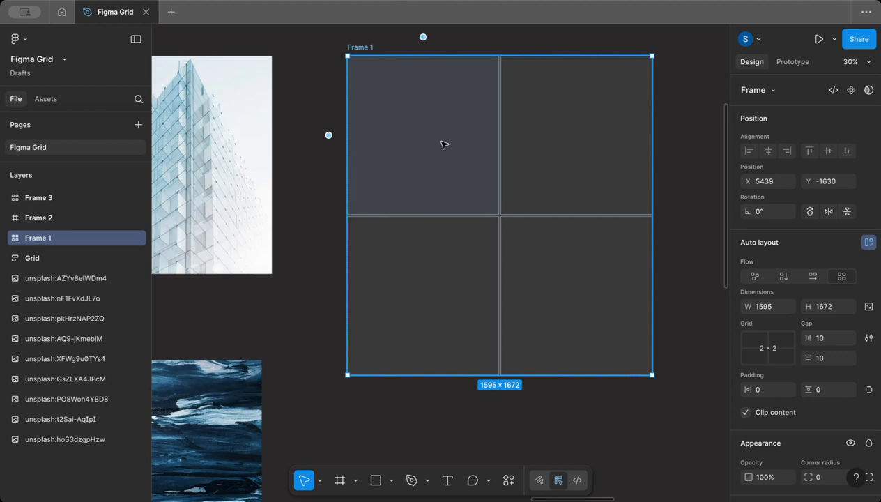
pyautogui.hscroll(5, 444, 144)
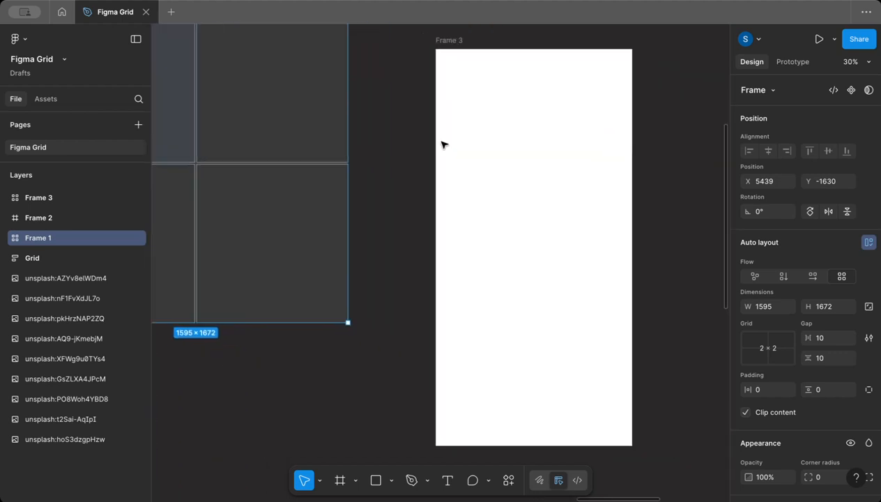
pyautogui.keyDown('ctrl'); pyautogui.scroll(-2, 444, 144); pyautogui.keyUp('ctrl')
pyautogui.hscroll(-5, 444, 144)
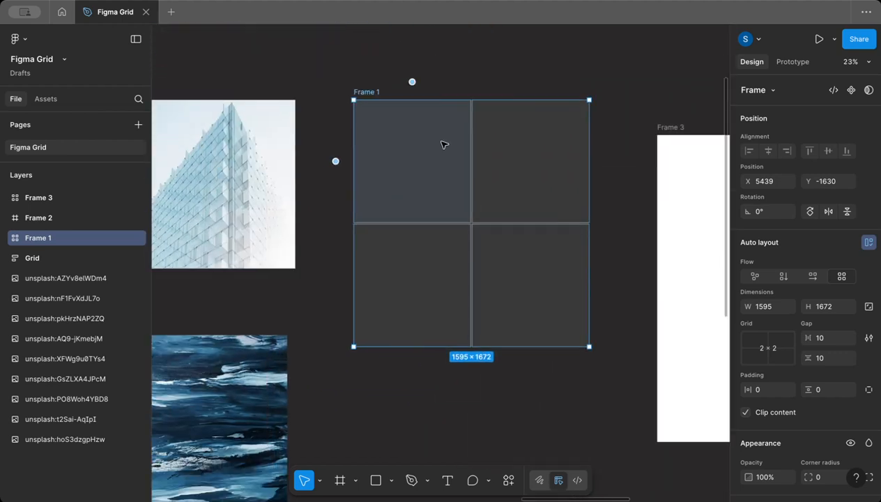
pyautogui.keyDown('ctrl'); pyautogui.scroll(3, 444, 144); pyautogui.keyUp('ctrl')
pyautogui.scroll(-4, 627, 240)
pyautogui.hscroll(3, 627, 240)
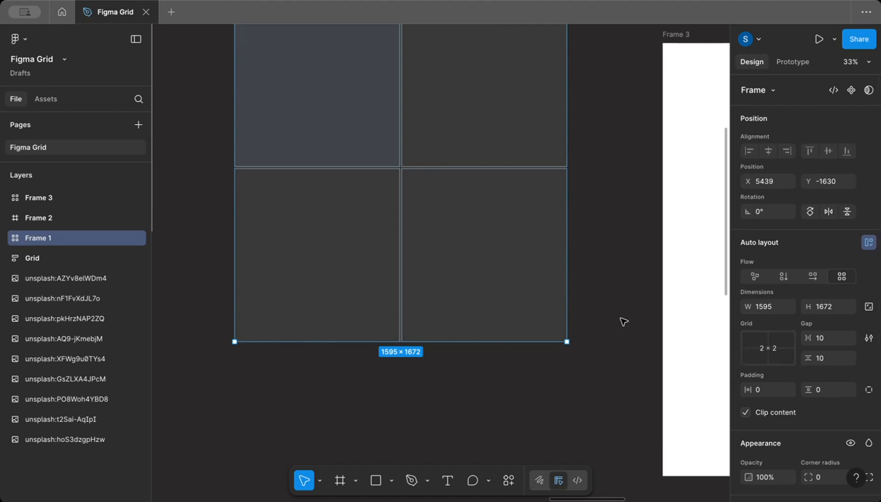
# Step: Try a grid of 11 columns by 7 rows on Frame 1, and undo the change
pyautogui.scroll(-3, 621, 320)
pyautogui.scroll(1, 624, 321)
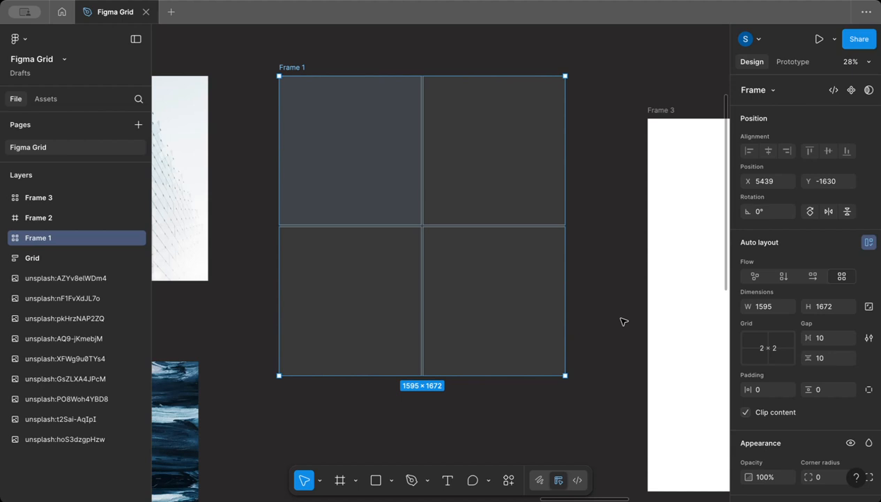
pyautogui.click(772, 348)
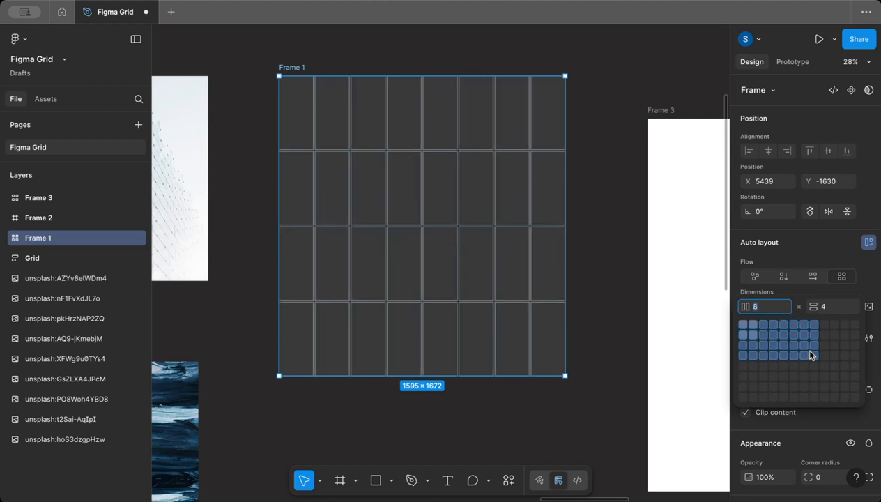
pyautogui.click(846, 392)
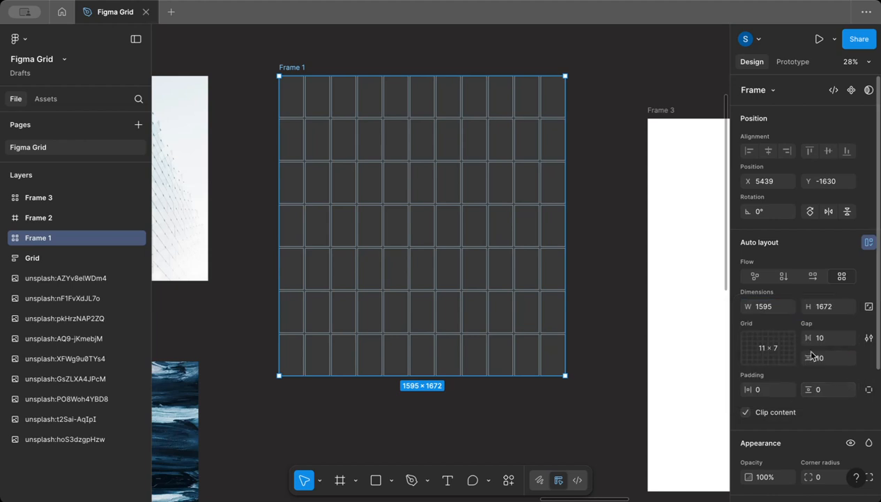
pyautogui.click(774, 350)
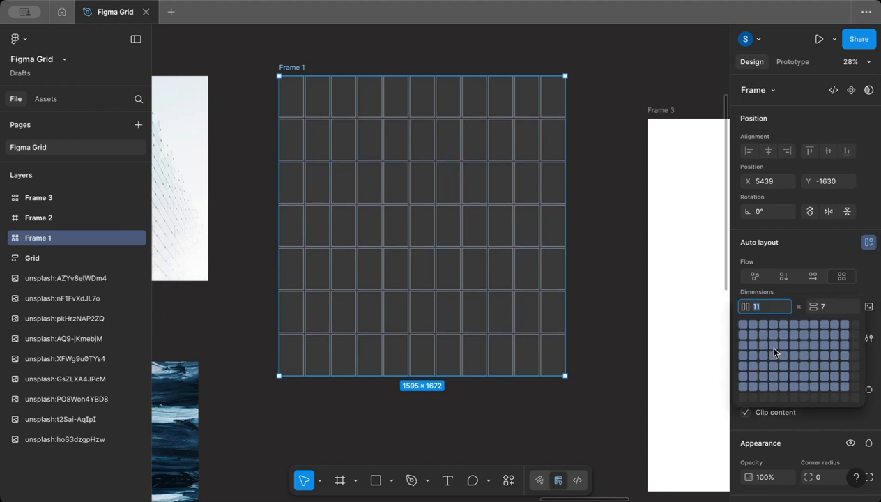
pyautogui.press('super+z')
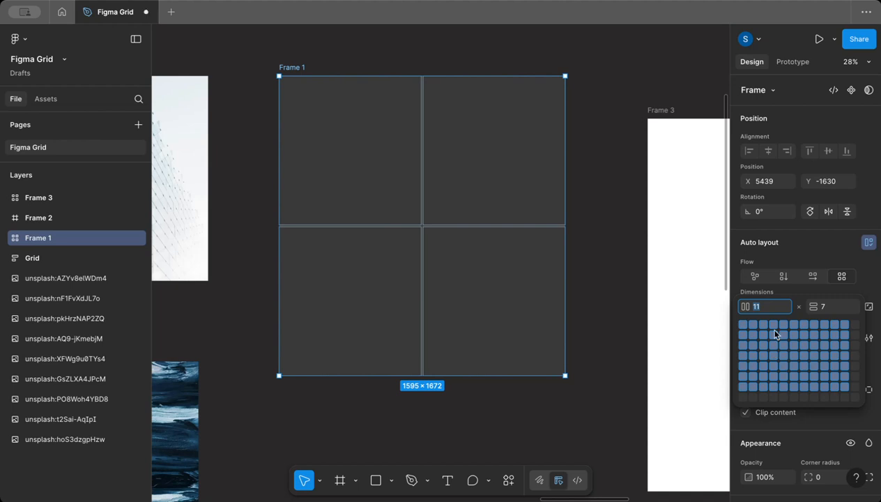
# Step: Set Frame 1's grid to 5 columns and 7 rows by entering exact counts
pyautogui.click(768, 307)
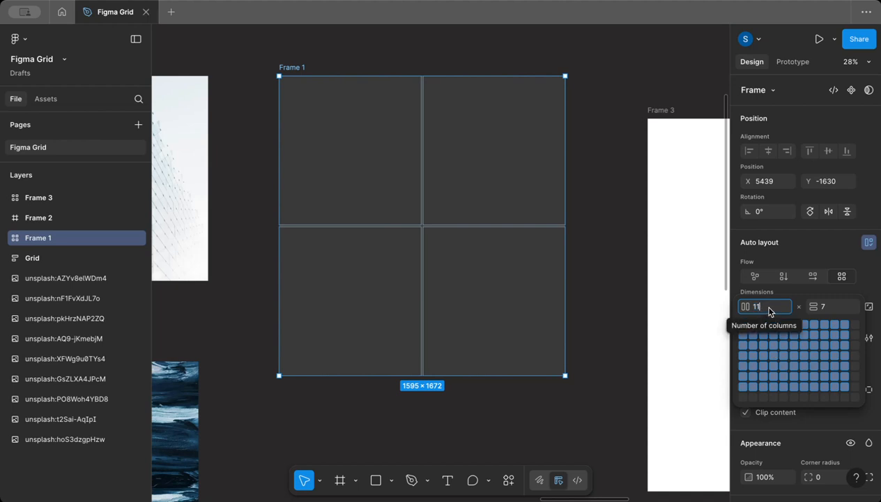
pyautogui.press('BackSpace')
pyautogui.press('BackSpace')
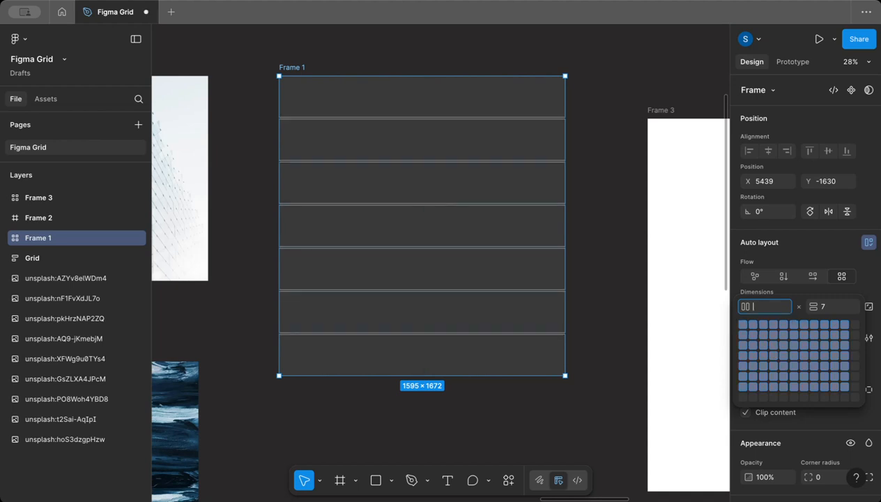
pyautogui.write('5')
pyautogui.click(828, 308)
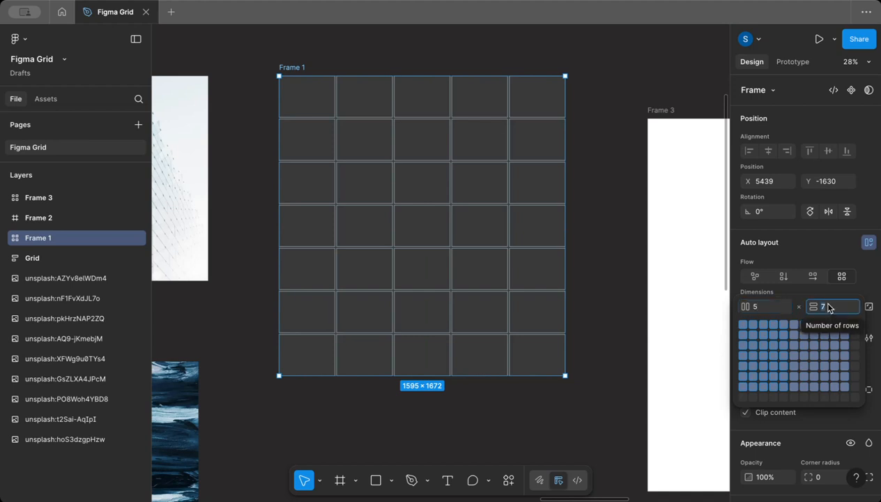
pyautogui.press('Return')
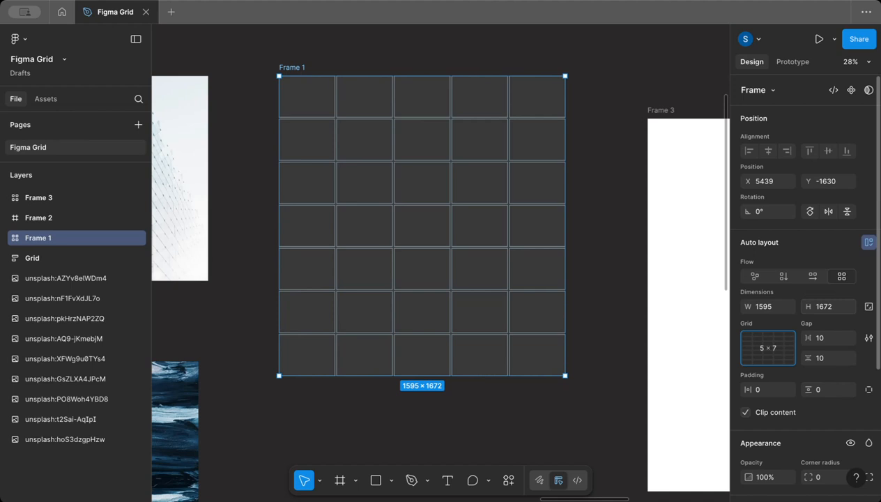
# Step: Step Frame 1's grid counts up and down, ending at 4 columns and 4 rows
pyautogui.click(766, 345)
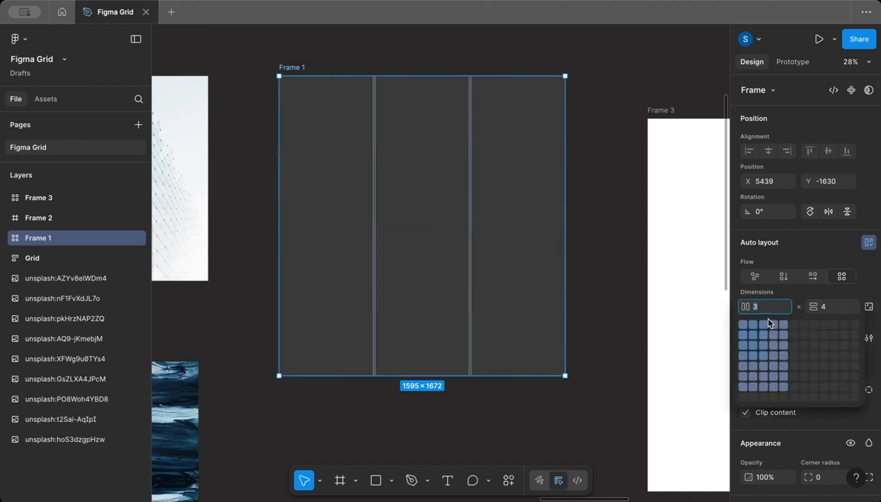
pyautogui.press('Up')
pyautogui.press('Up')
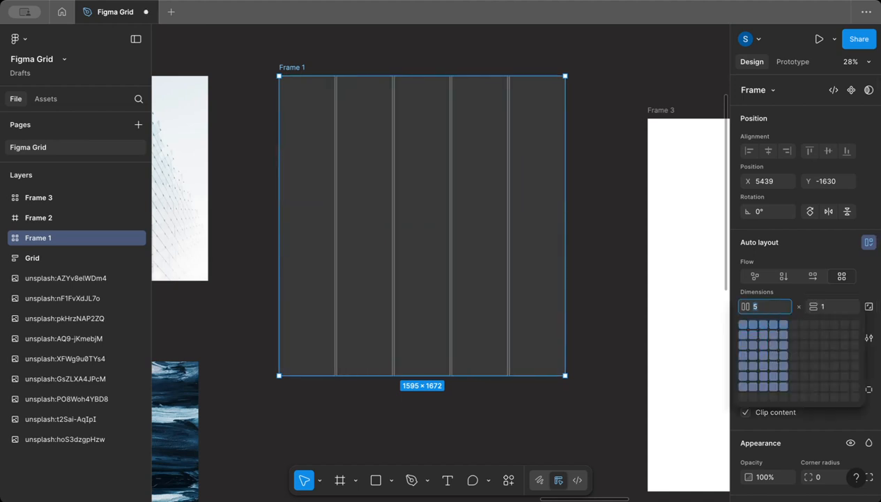
pyautogui.press('Down')
pyautogui.press('Down')
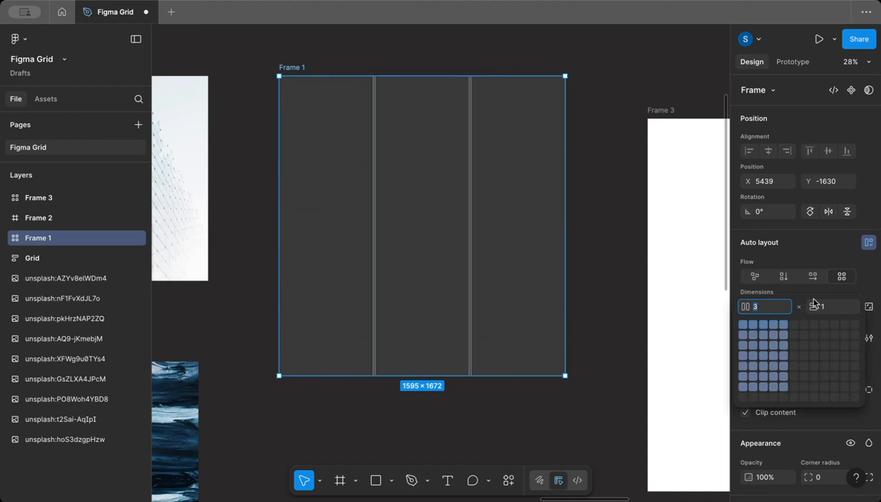
pyautogui.press('Up')
pyautogui.click(829, 306)
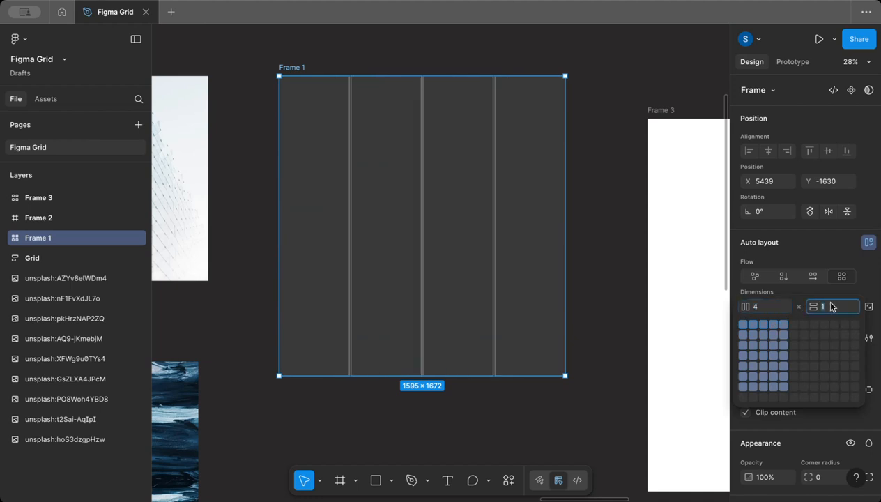
pyautogui.press('Up')
pyautogui.press('Up')
pyautogui.press('Up')
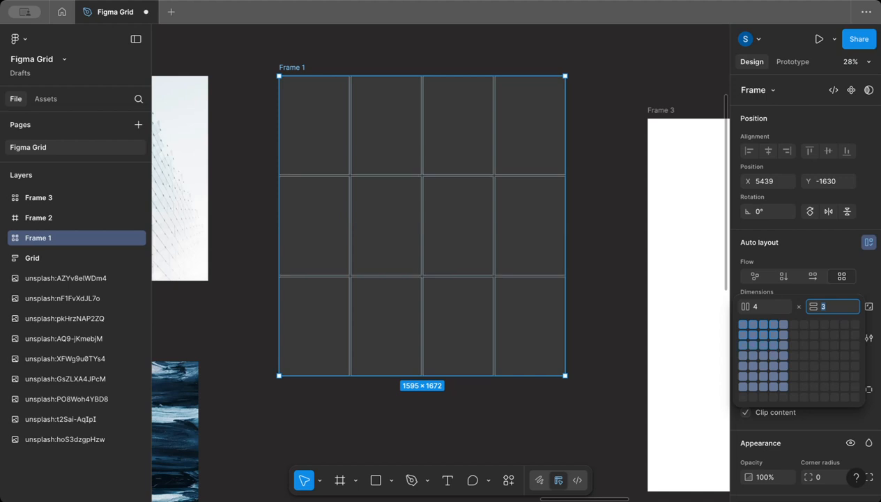
pyautogui.press('Return')
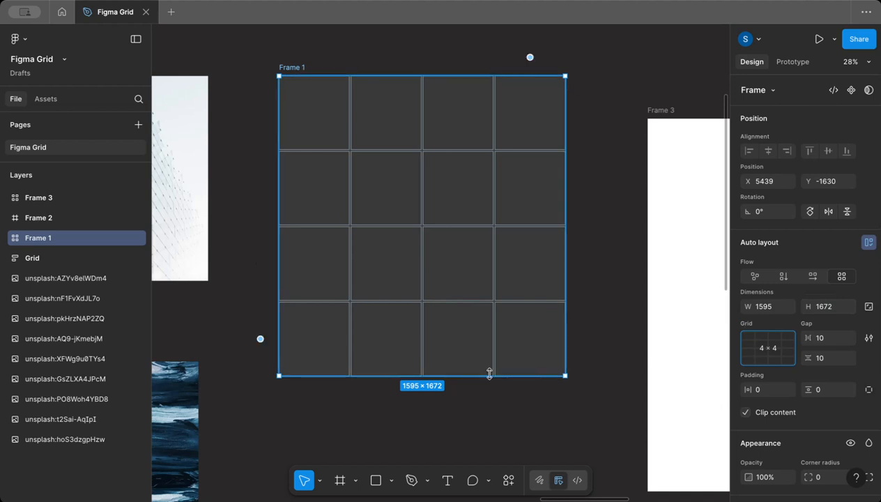
pyautogui.click(770, 357)
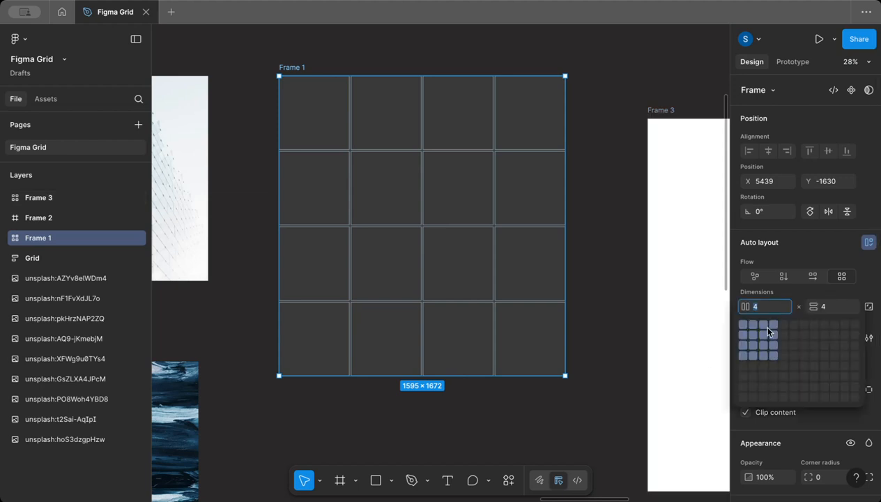
pyautogui.press('2')
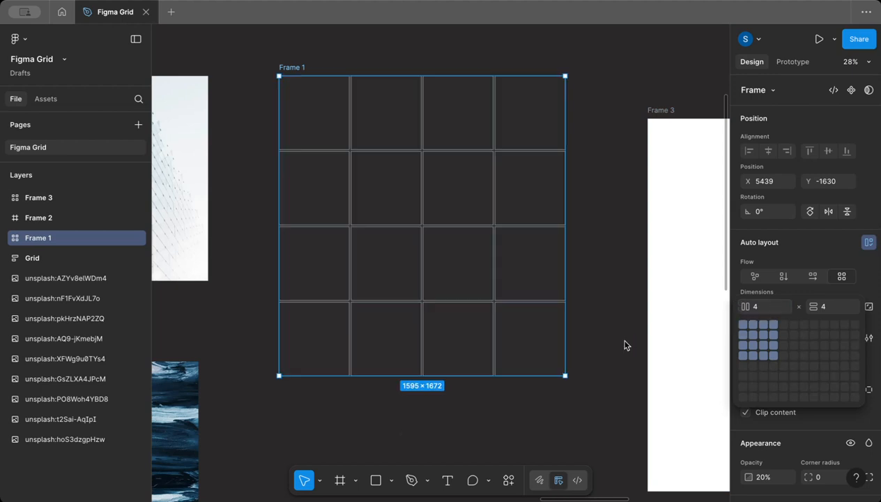
pyautogui.hotkey('ctrl', 'z')
pyautogui.press('Escape')
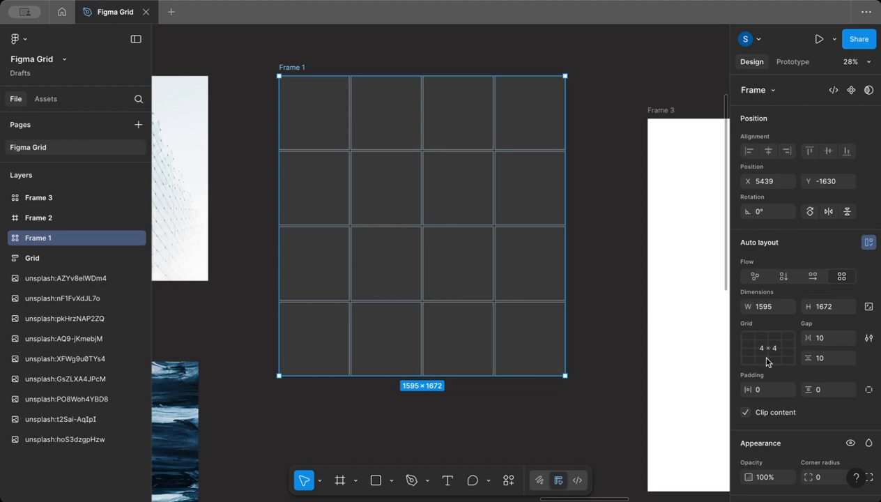
# Step: Set Frame 1's grid to 2 columns and 2 rows
pyautogui.click(780, 360)
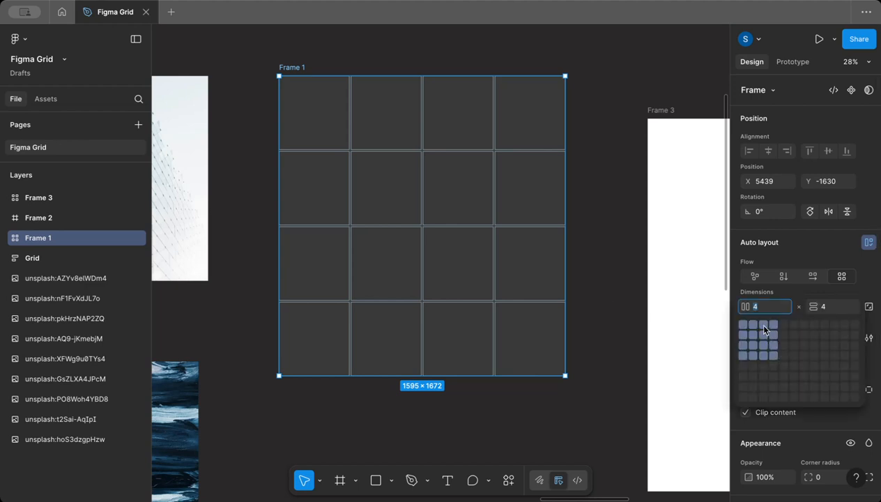
pyautogui.click(772, 333)
pyautogui.click(763, 308)
pyautogui.press('BackSpace')
pyautogui.write('2')
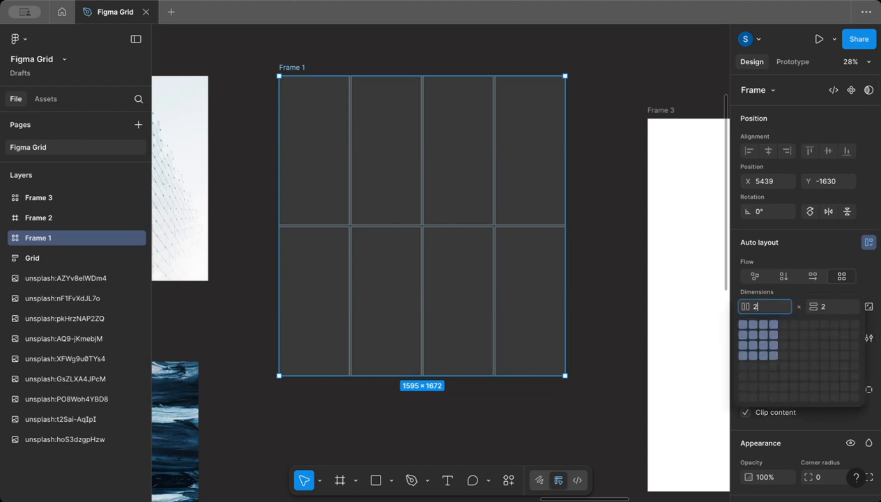
pyautogui.click(827, 309)
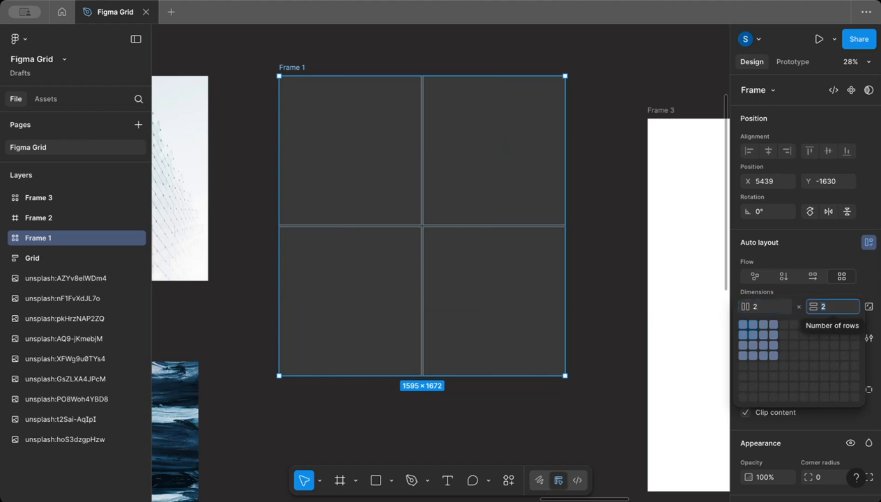
pyautogui.press('Return')
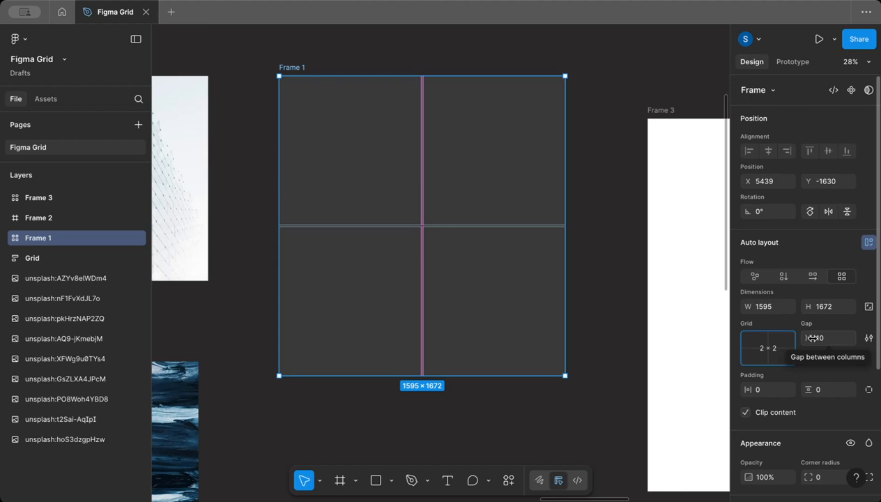
# Step: Widen Frame 1's gap between columns to 93 and its gap between rows to 69
pyautogui.moveTo(813, 338); pyautogui.dragTo(35, 339)
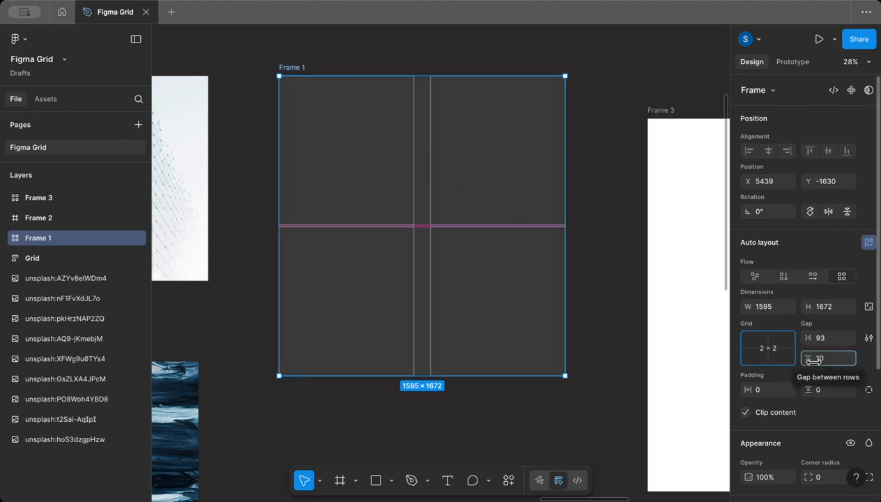
pyautogui.moveTo(813, 358); pyautogui.dragTo(807, 357)
# Step: Set both the column gap and the row gap of Frame 1's grid to 24
pyautogui.click(834, 340)
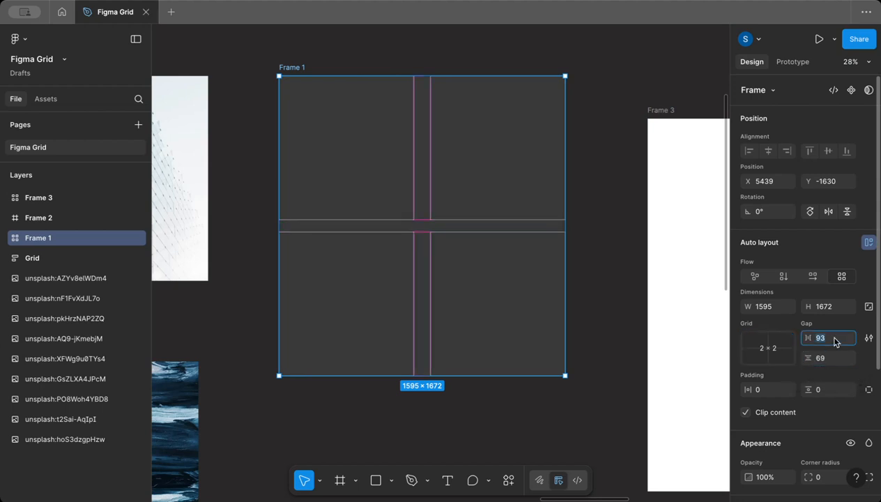
pyautogui.write('24')
pyautogui.press('Tab')
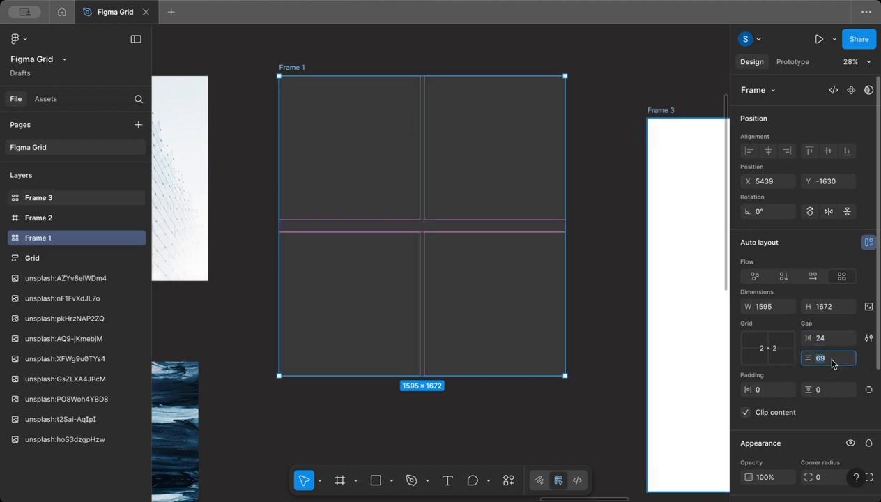
pyautogui.write('24')
pyautogui.press('Return')
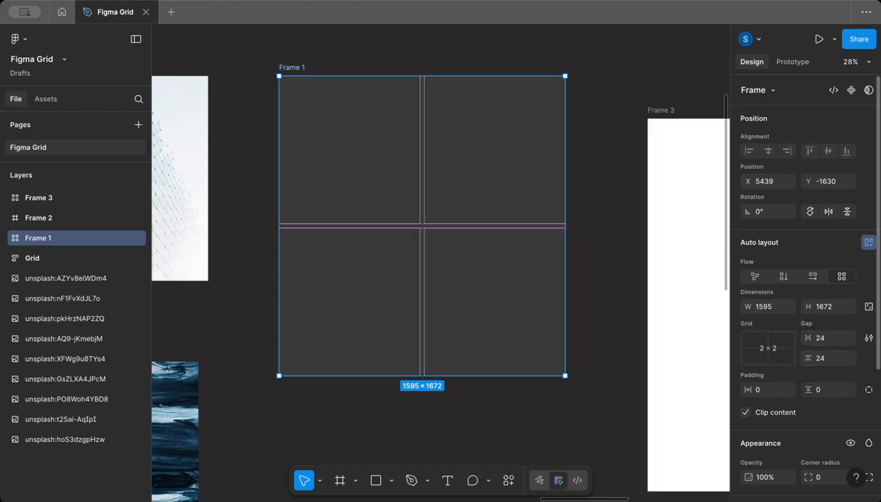
# Step: Review Frame 1's advanced auto layout settings, and set its horizontal and vertical padding to 24
pyautogui.click(868, 338)
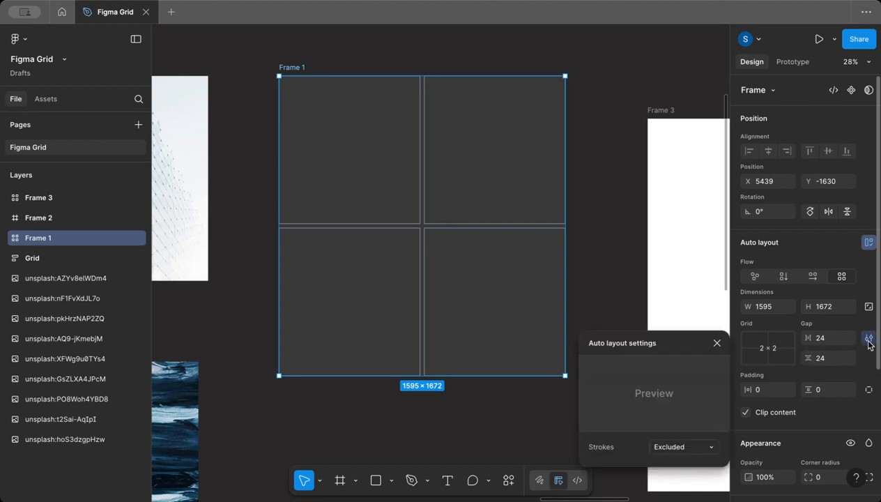
pyautogui.click(716, 342)
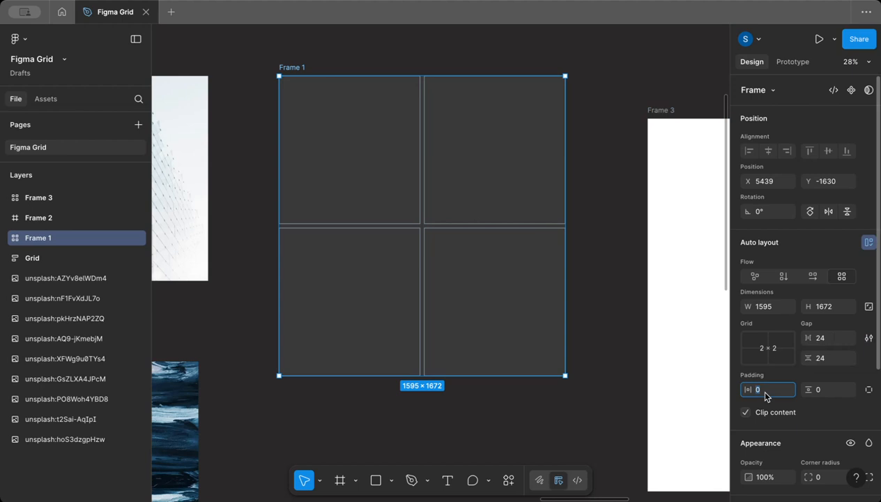
pyautogui.write('24')
pyautogui.press('Return')
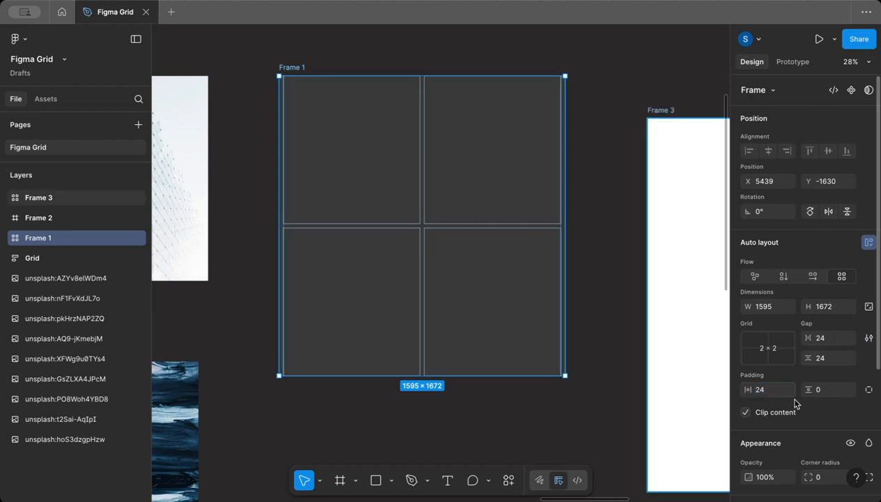
pyautogui.click(825, 392)
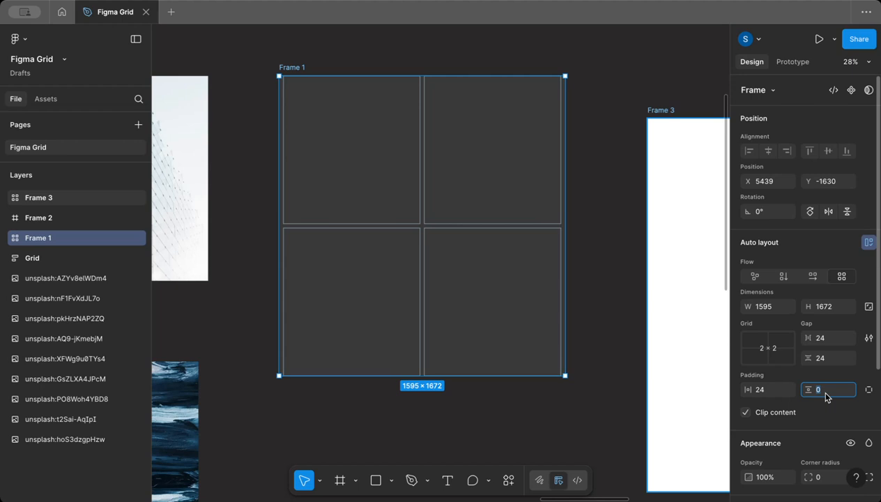
pyautogui.write('24')
pyautogui.press('Return')
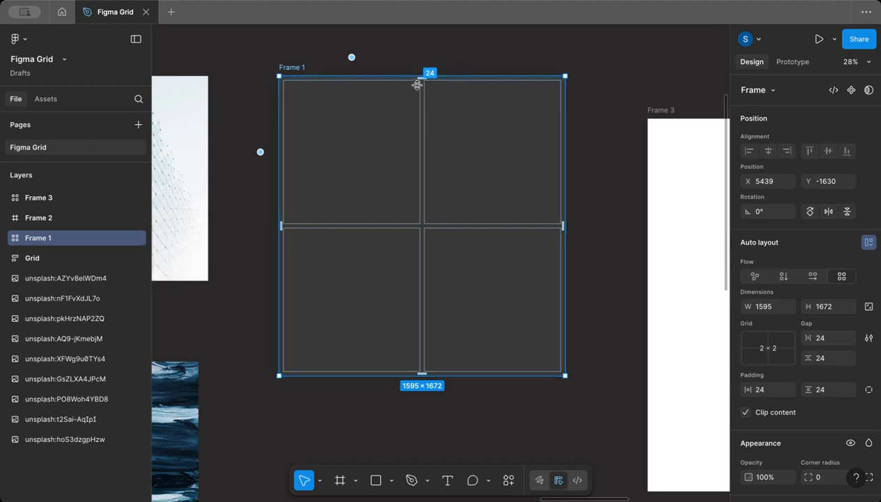
# Step: Place the white building image in Frame 1's first grid cell and limit its span to 1 × 1
pyautogui.hscroll(-5, 360, 91)
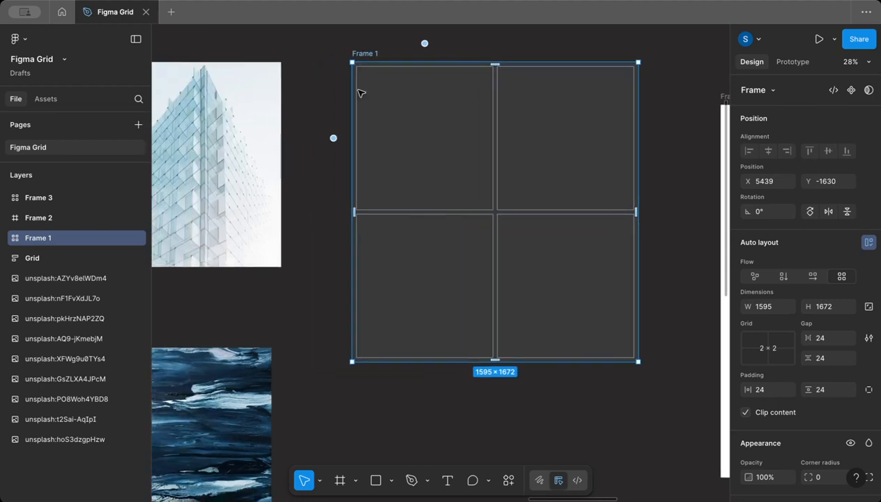
pyautogui.scroll(-3, 360, 91)
pyautogui.click(338, 118)
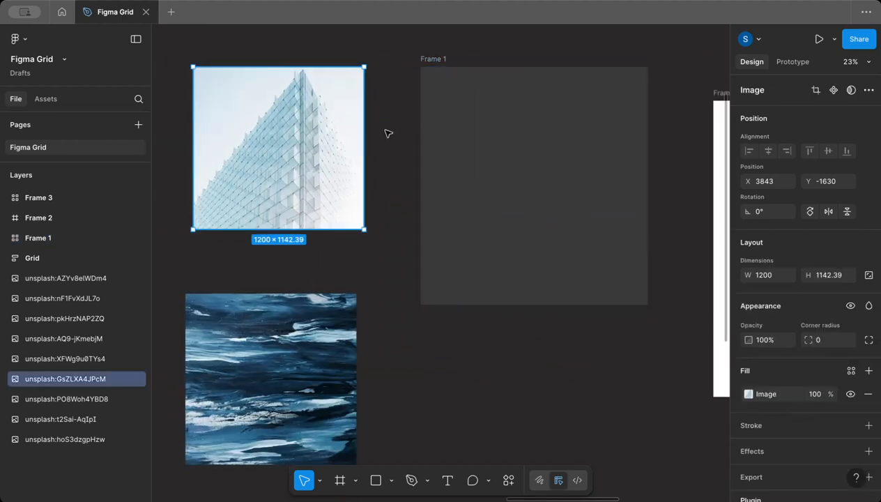
pyautogui.moveTo(324, 124); pyautogui.dragTo(487, 197)
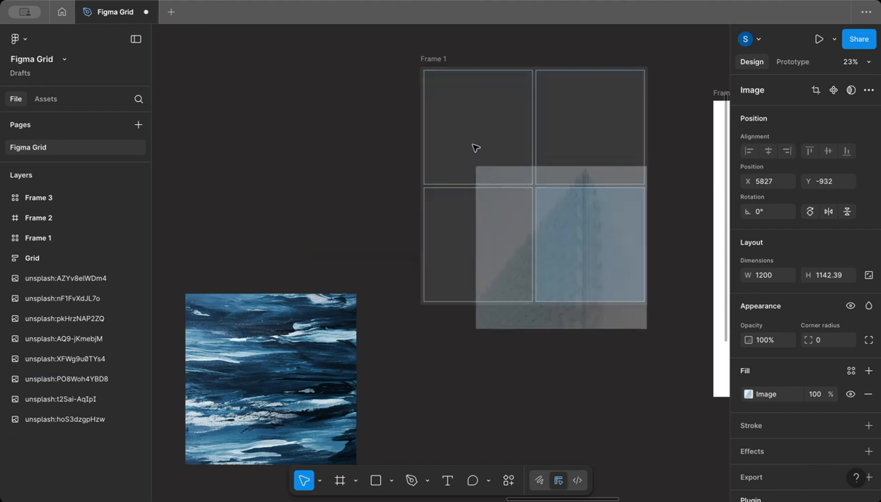
pyautogui.moveTo(550, 170); pyautogui.dragTo(478, 230)
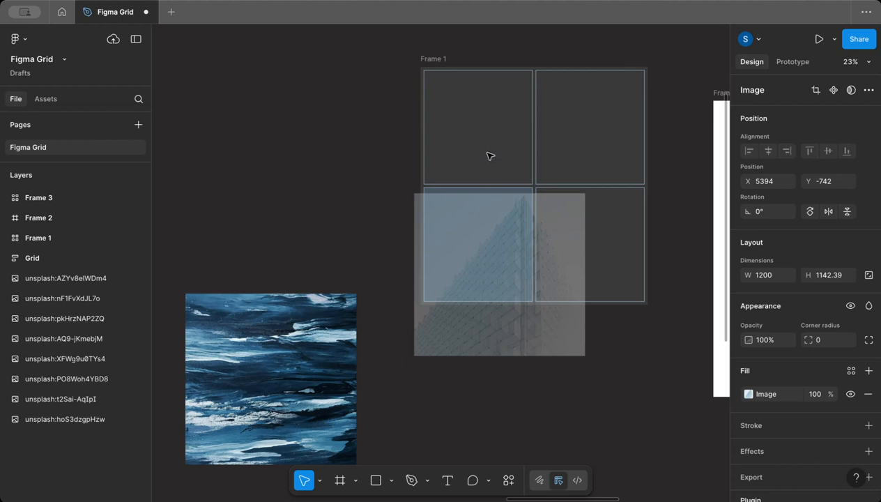
pyautogui.moveTo(490, 136); pyautogui.dragTo(486, 124)
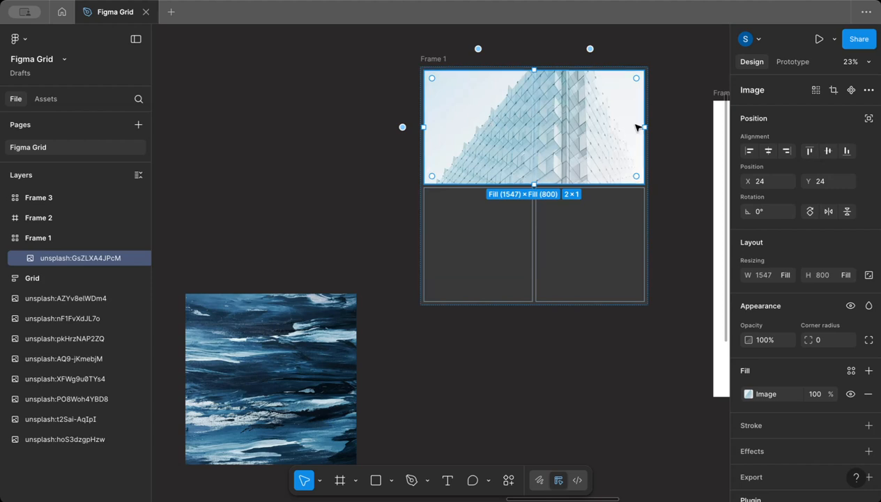
pyautogui.moveTo(642, 126); pyautogui.dragTo(524, 112)
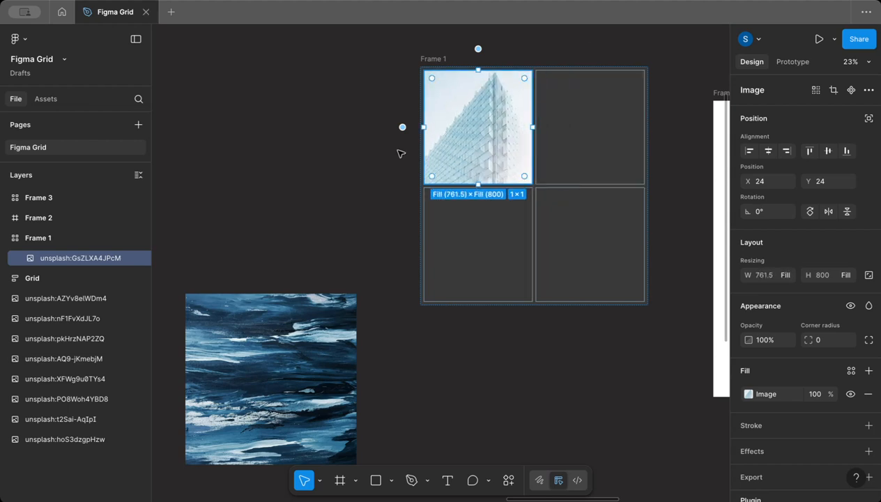
# Step: Copy the green river, dark turquoise and icy coast images from the canvas and paste them into Frame 1's empty cells
pyautogui.click(348, 150)
pyautogui.scroll(-3, 350, 151)
pyautogui.scroll(-5, 350, 152)
pyautogui.hscroll(-5, 349, 152)
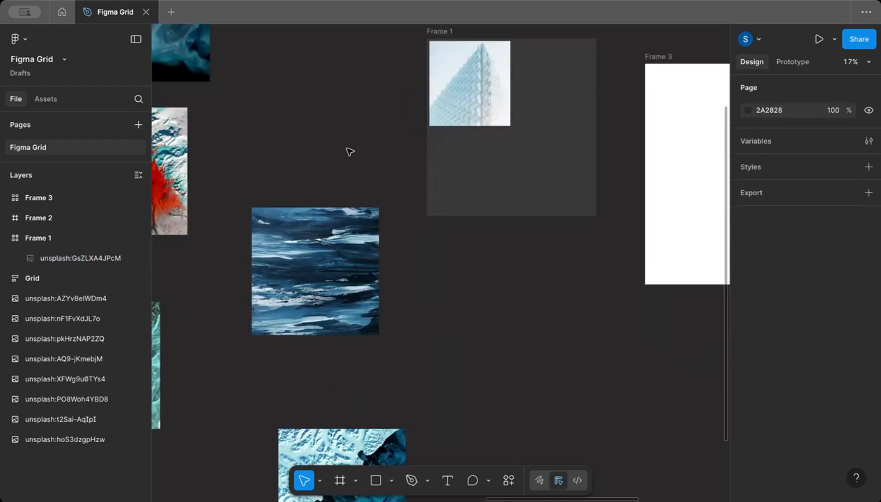
pyautogui.scroll(-10, 354, 145)
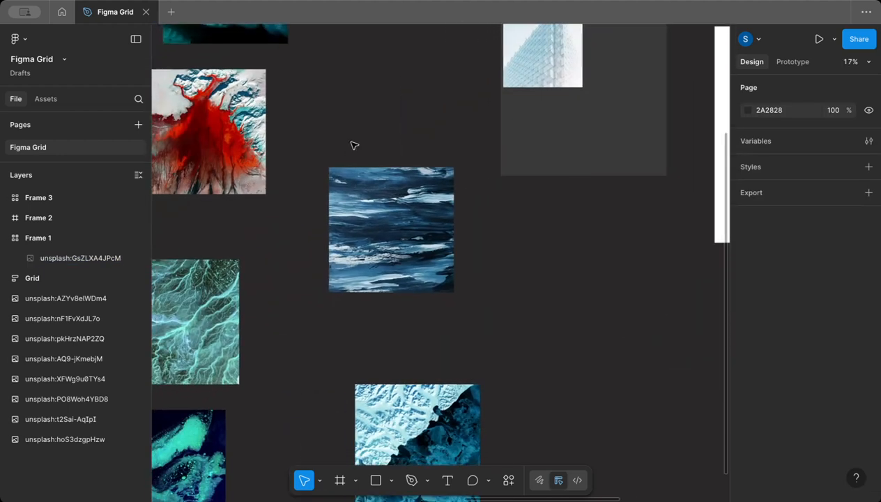
pyautogui.scroll(3, 386, 108)
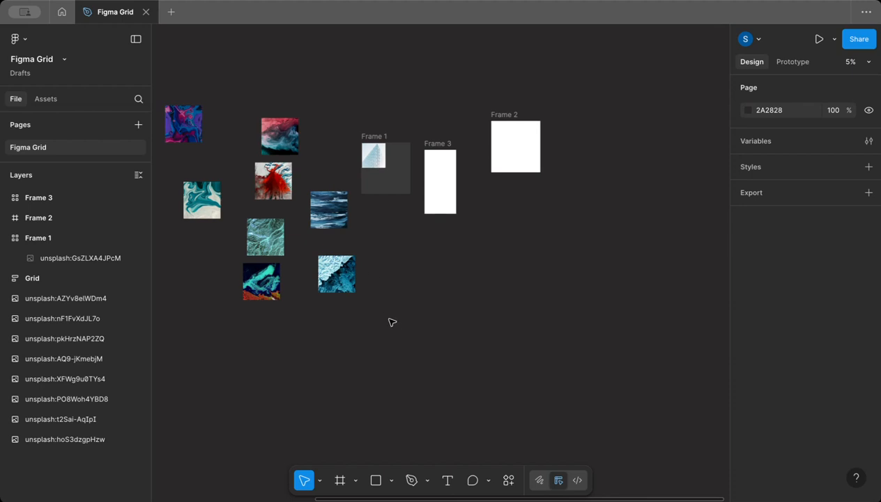
pyautogui.moveTo(262, 231); pyautogui.dragTo(239, 244)
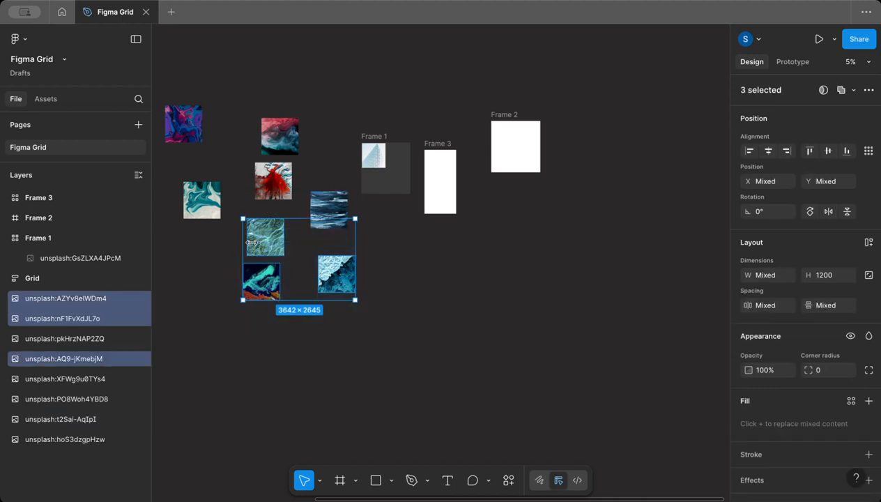
pyautogui.scroll(2, 274, 248)
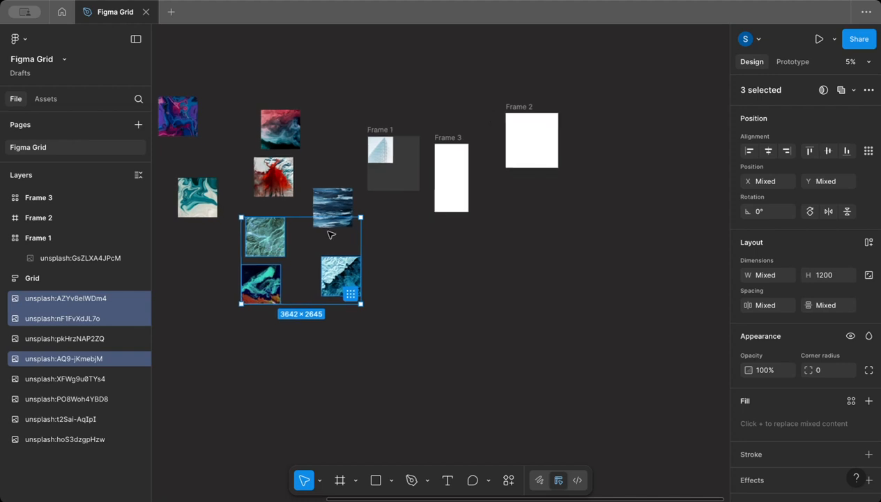
pyautogui.scroll(5, 383, 122)
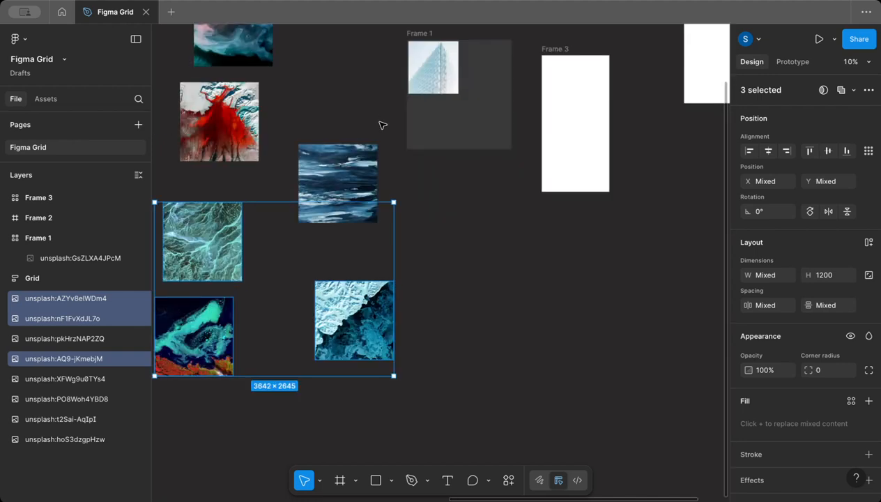
pyautogui.scroll(3, 399, 97)
pyautogui.hscroll(2, 399, 97)
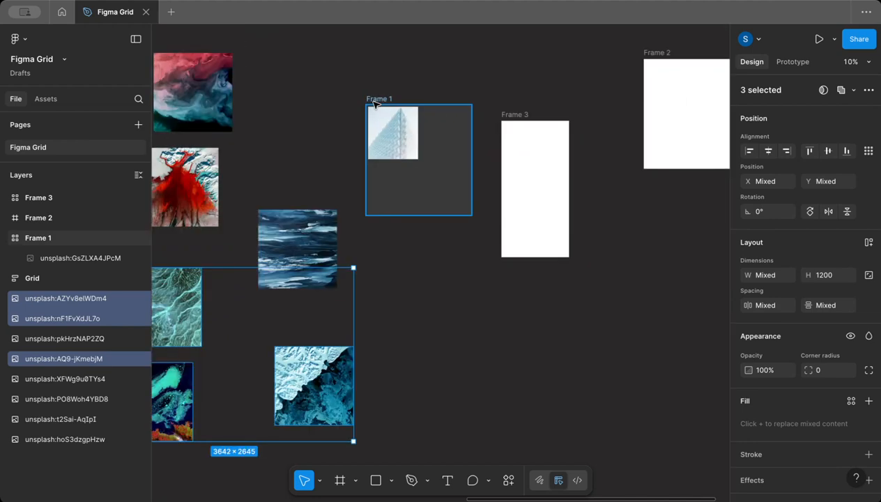
pyautogui.click(374, 101)
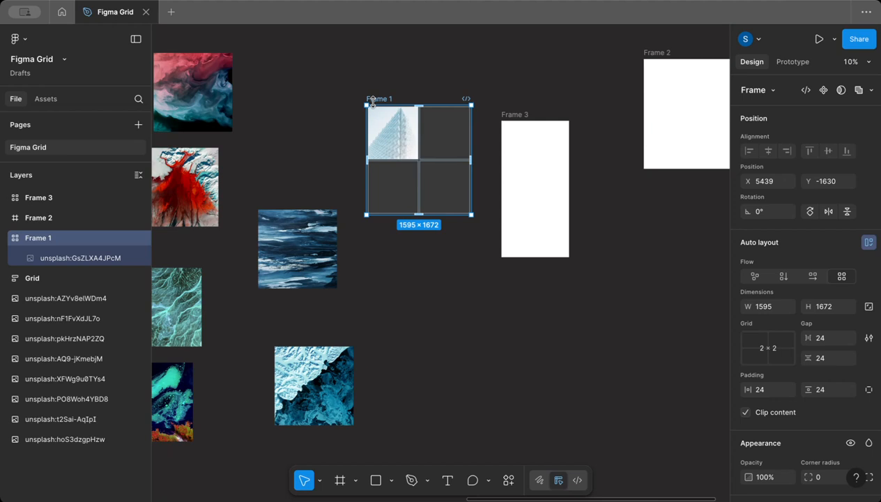
pyautogui.hotkey('ctrl', 'v')
pyautogui.scroll(2, 374, 105)
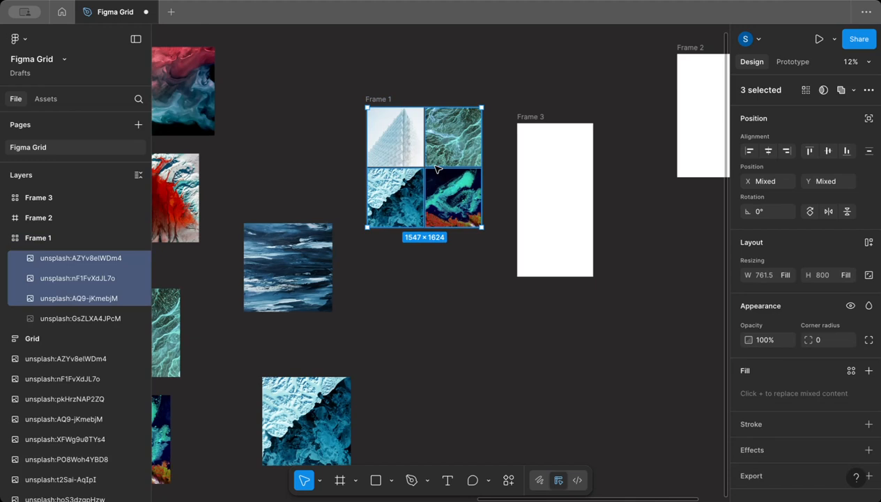
# Step: Remove the three pasted images from Frame 1
pyautogui.scroll(5, 436, 168)
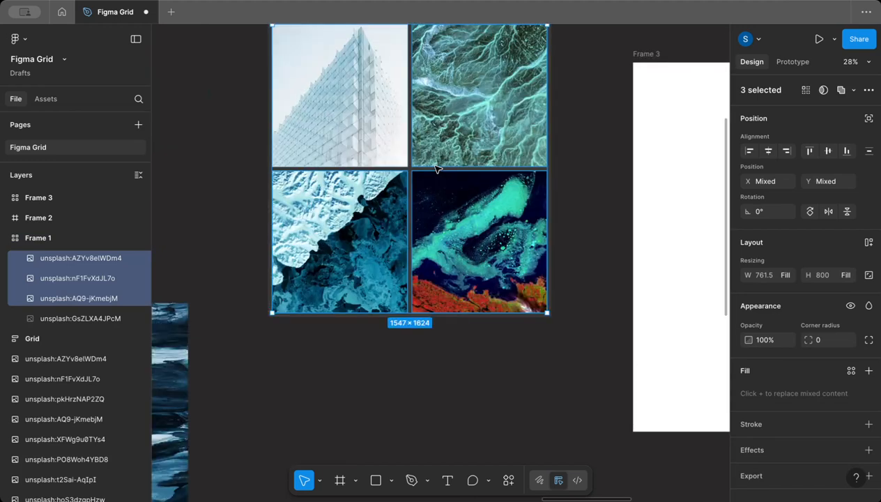
pyautogui.scroll(-4, 436, 168)
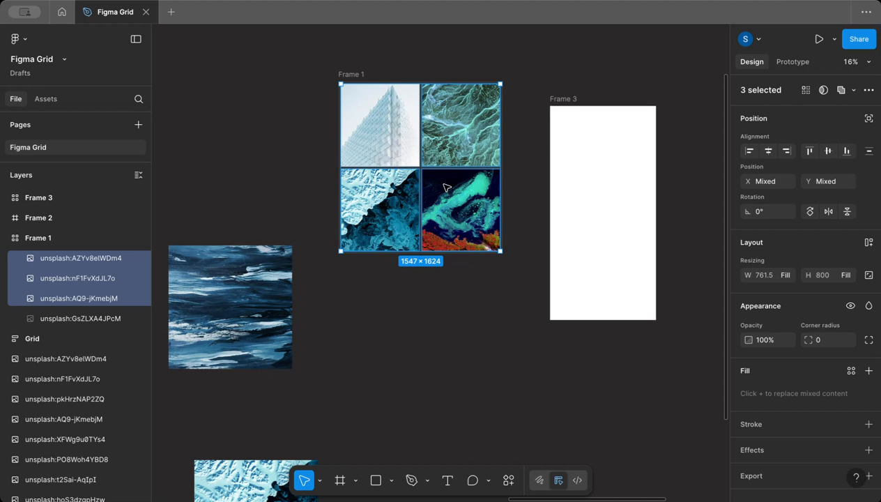
pyautogui.press('Delete')
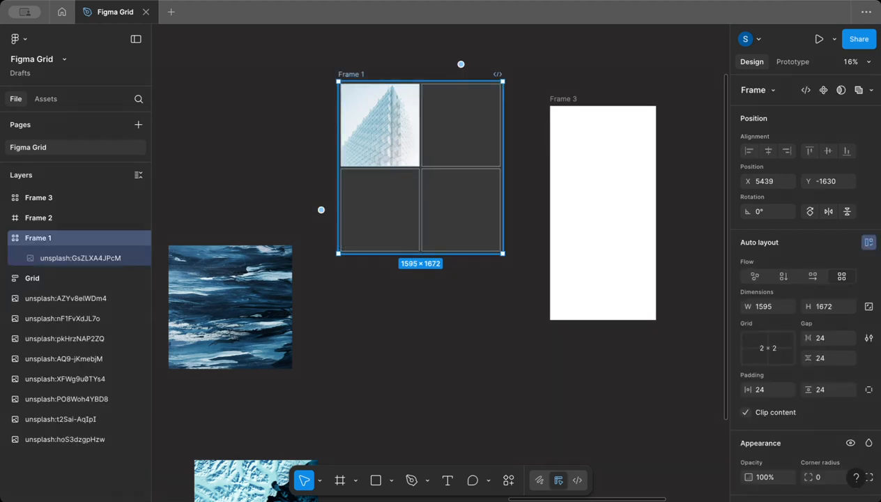
# Step: Move the original green river, dark turquoise and icy coast images together from the canvas into Frame 1's grid
pyautogui.scroll(-2, 465, 297)
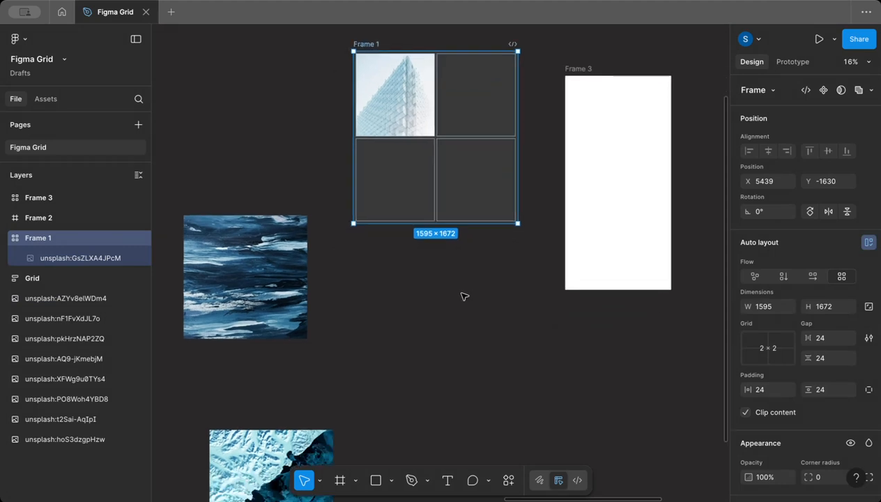
pyautogui.scroll(-5, 464, 297)
pyautogui.keyDown('ctrl'); pyautogui.scroll(-5, 464, 296); pyautogui.keyUp('ctrl')
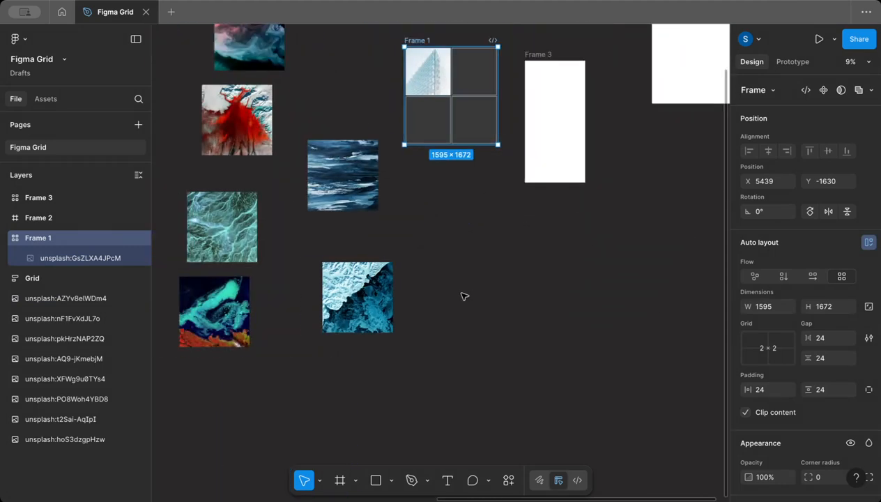
pyautogui.scroll(2, 464, 296)
pyautogui.click(417, 381)
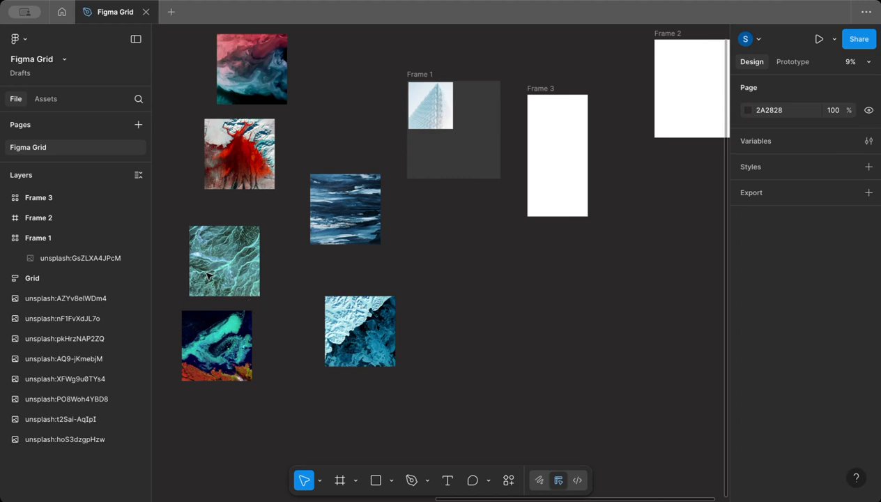
pyautogui.moveTo(416, 379); pyautogui.dragTo(222, 267)
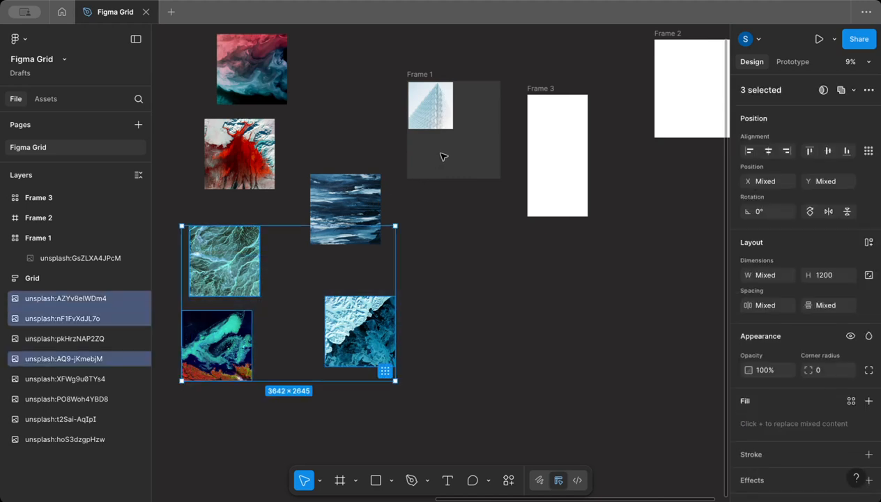
pyautogui.moveTo(440, 152); pyautogui.dragTo(473, 113)
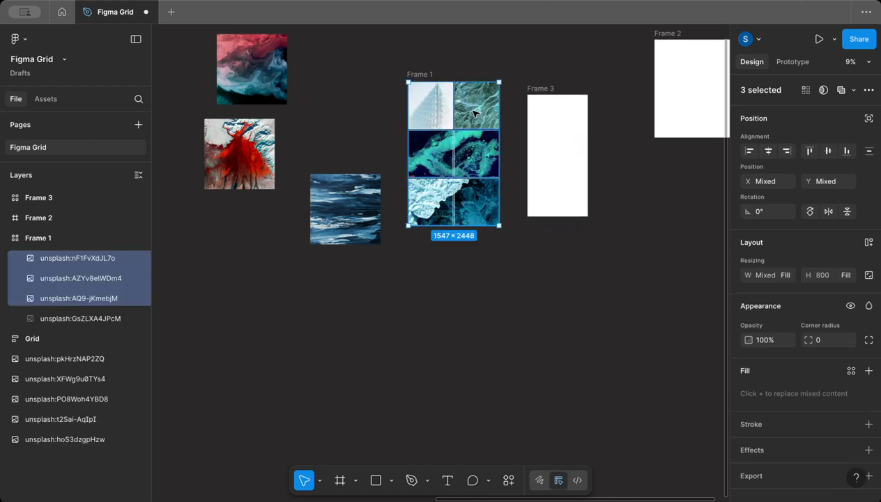
# Step: Shrink the dark turquoise image in Frame 1's second row to a 1 × 1 span in the first column
pyautogui.scroll(5, 473, 113)
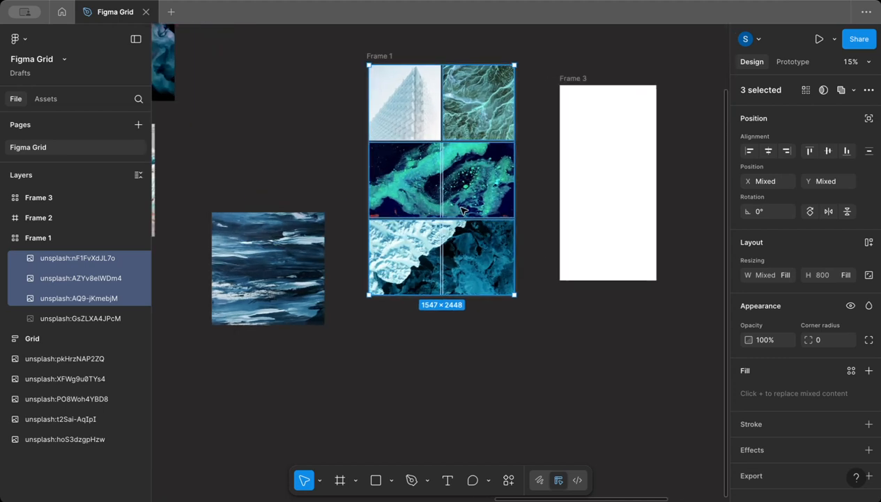
pyautogui.scroll(3, 461, 209)
pyautogui.click(458, 162)
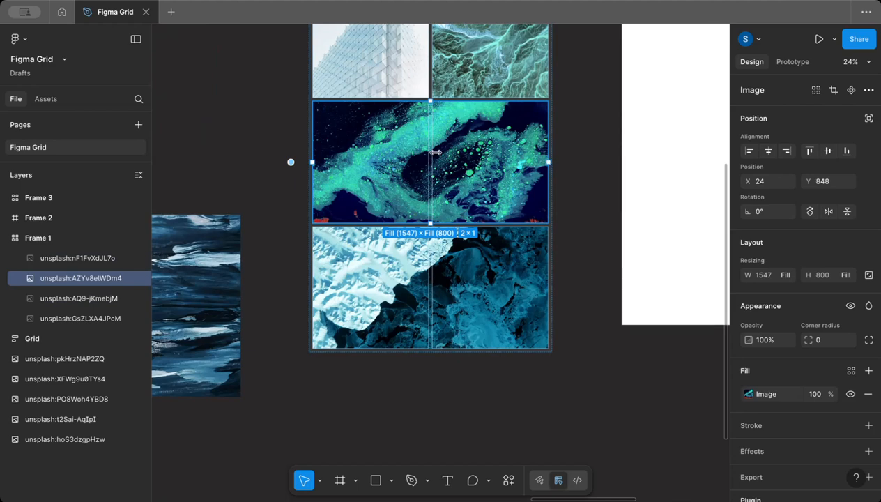
pyautogui.moveTo(435, 152)
pyautogui.mouseDown()
pyautogui.moveTo(413, 148)
pyautogui.moveTo(424, 147)
pyautogui.mouseUp()
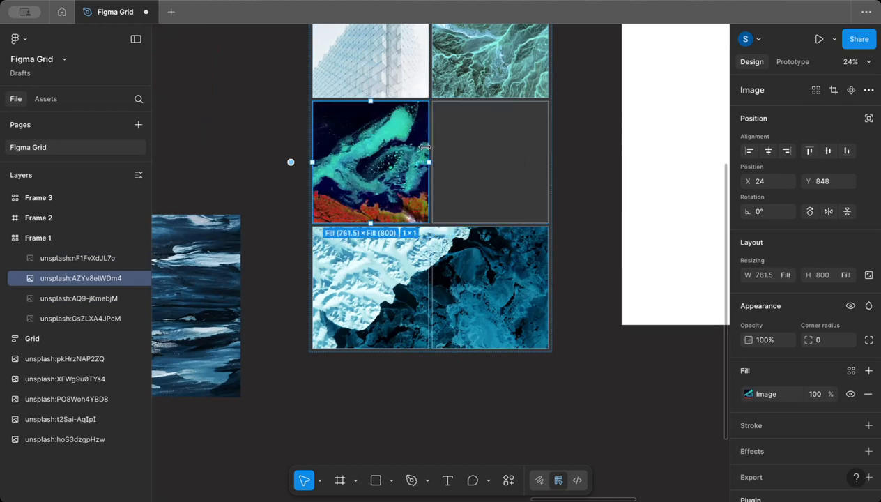
# Step: Move the icy coast image from the third row into the second cell of Frame 1's second row
pyautogui.click(439, 278)
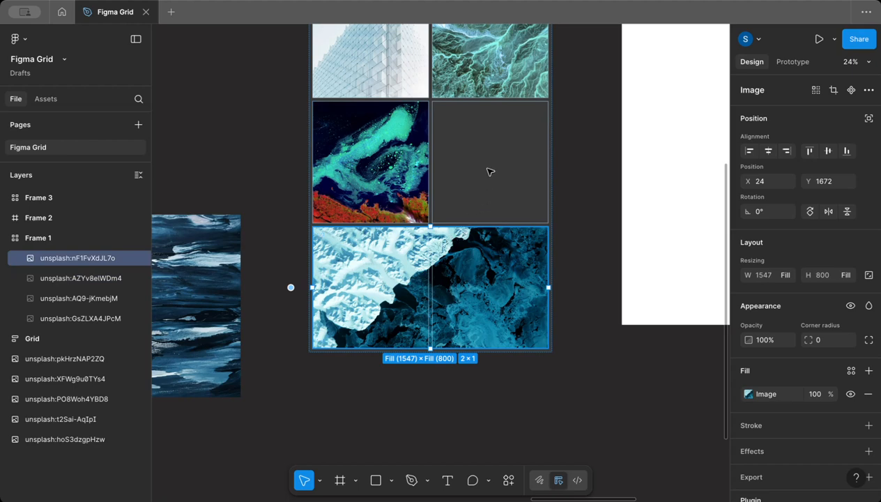
pyautogui.moveTo(423, 248); pyautogui.dragTo(492, 156)
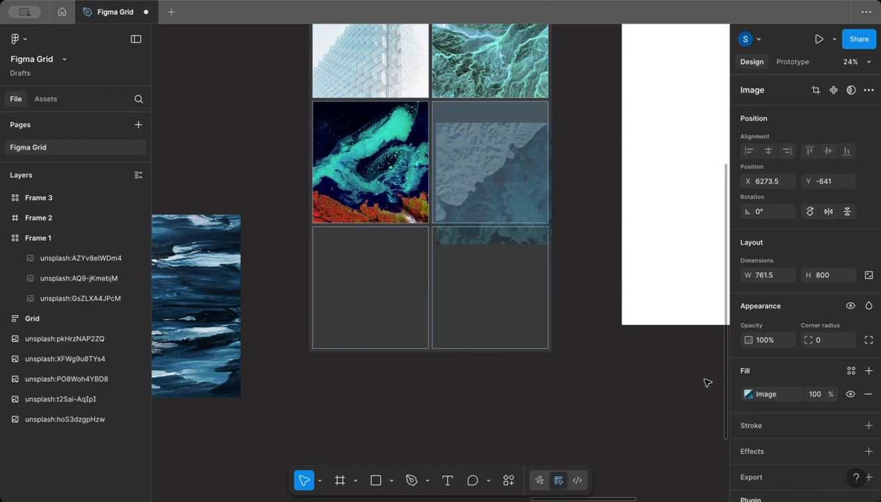
pyautogui.moveTo(558, 309); pyautogui.dragTo(522, 288)
# Step: Try to reduce Frame 1's grid to 2 rows
pyautogui.click(522, 287)
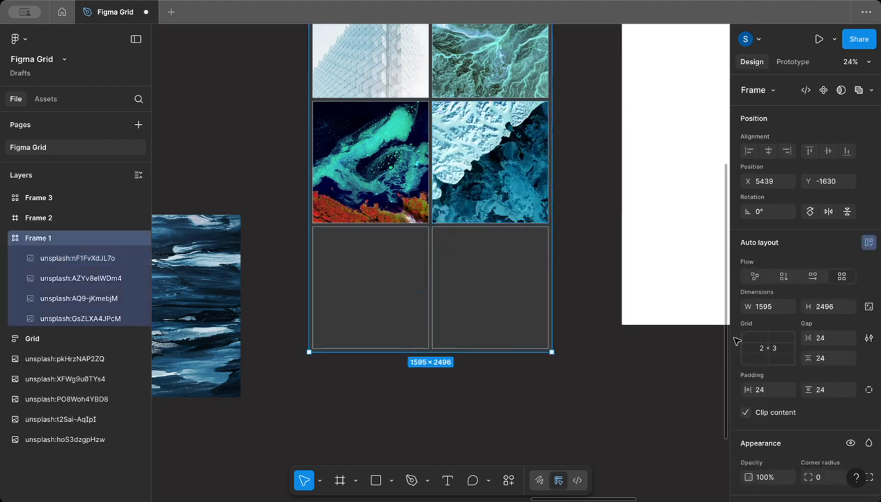
pyautogui.click(747, 307)
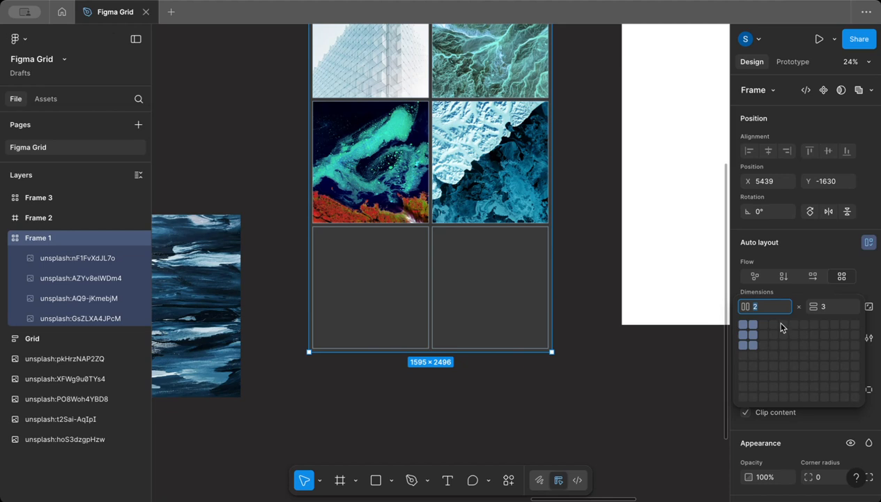
pyautogui.click(829, 308)
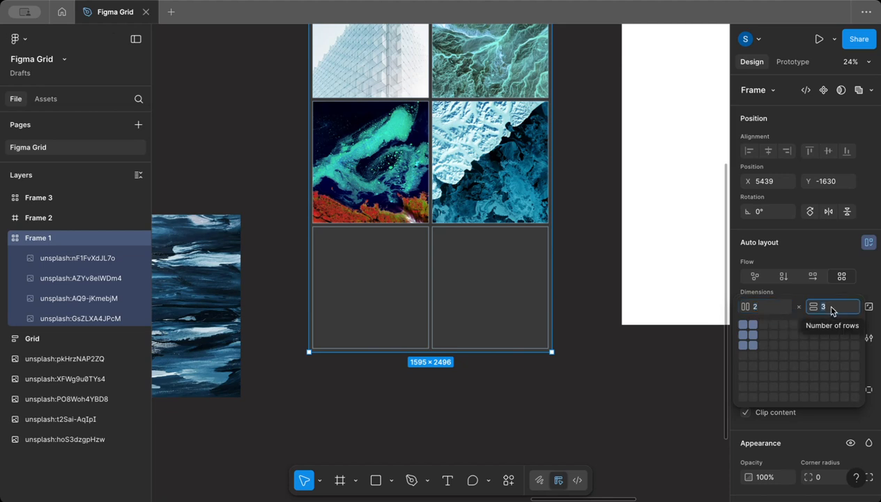
pyautogui.write('2')
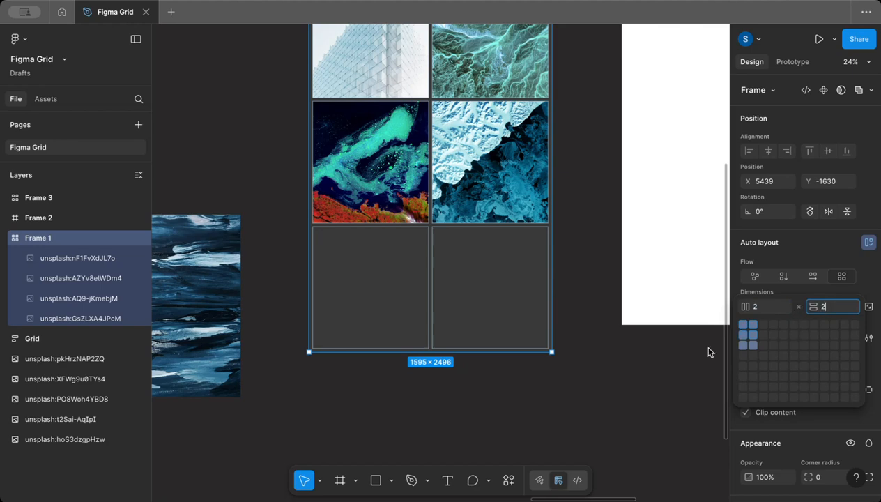
pyautogui.click(625, 316)
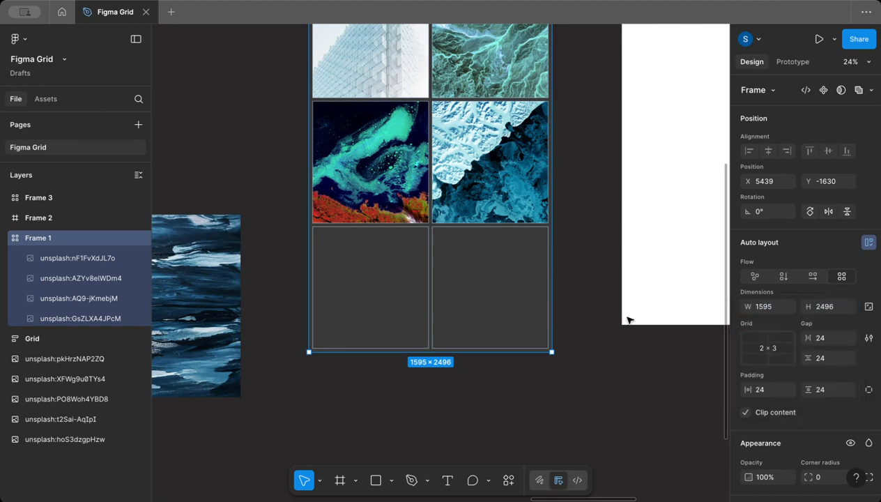
pyautogui.click(625, 316)
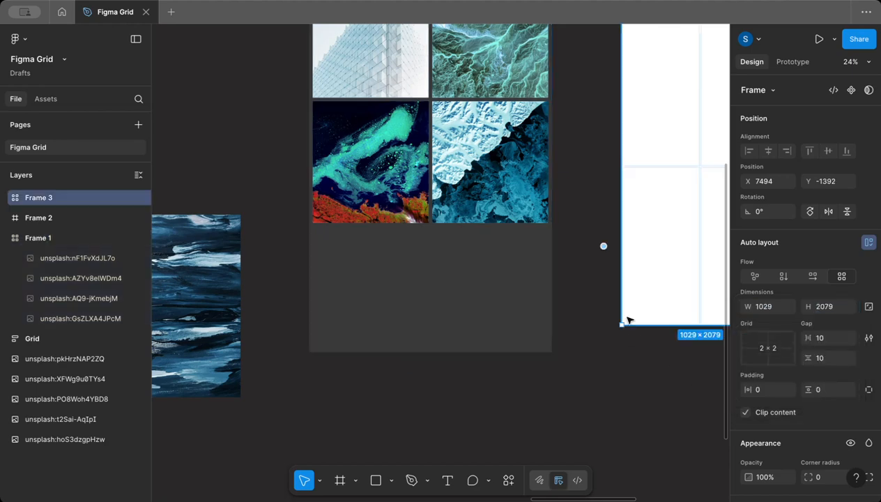
# Step: Set Frame 1's grid to 2 columns and 2 rows
pyautogui.click(505, 305)
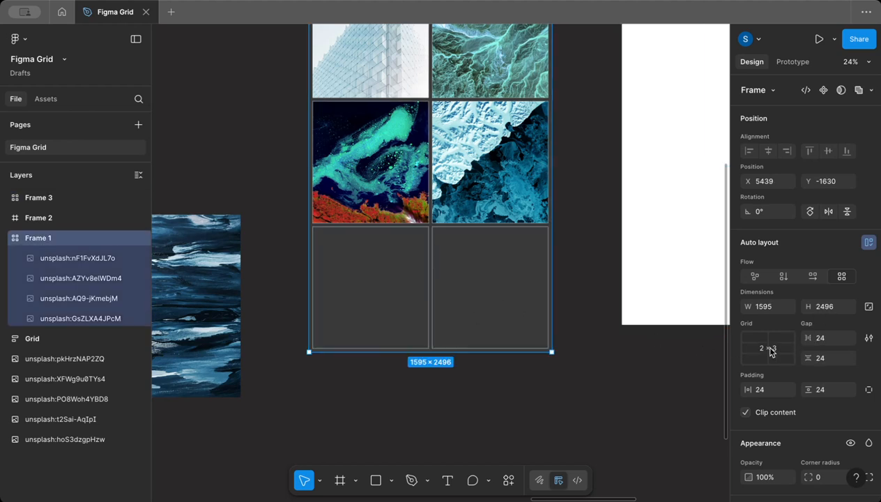
pyautogui.click(766, 346)
pyautogui.click(793, 334)
pyautogui.click(832, 309)
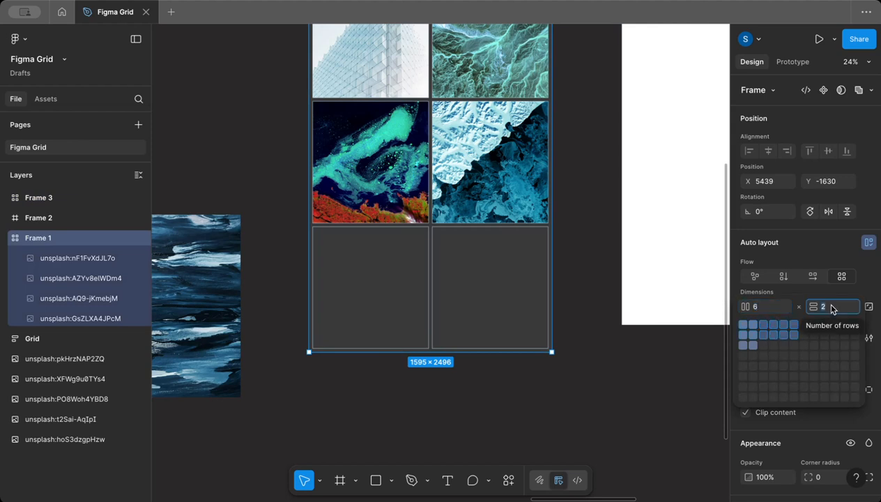
pyautogui.click(765, 307)
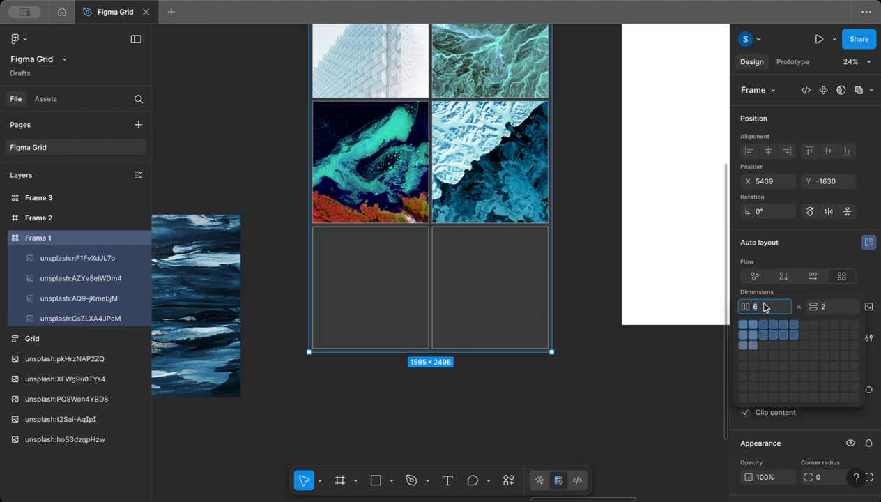
pyautogui.write('2')
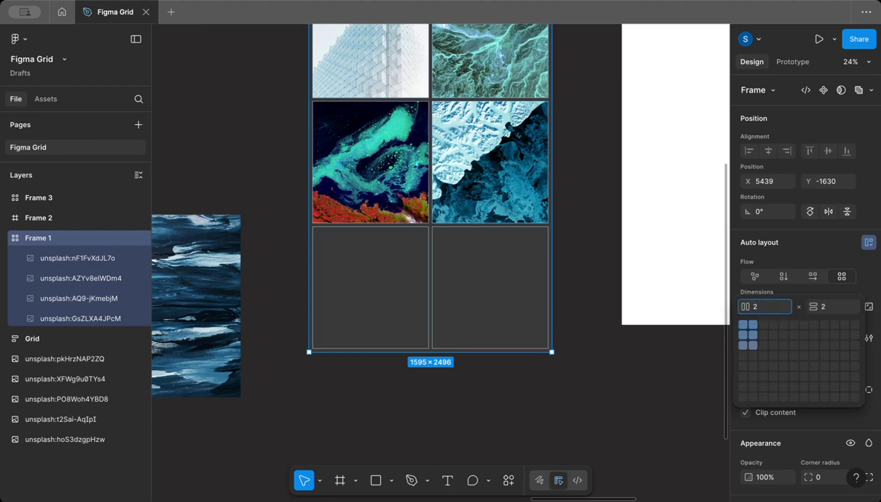
pyautogui.press('Return')
pyautogui.click(595, 314)
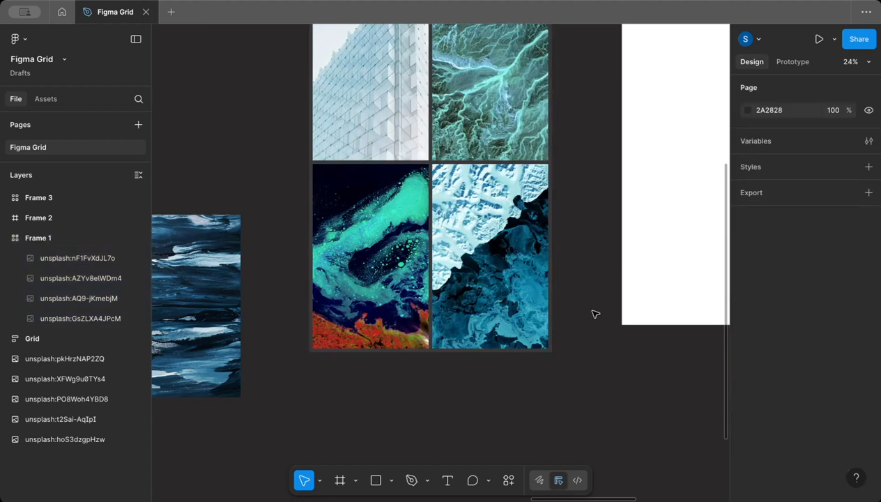
# Step: Move the dark blue striped image up beside the red delta image, at about X 3332, Y -1310
pyautogui.scroll(-5, 594, 314)
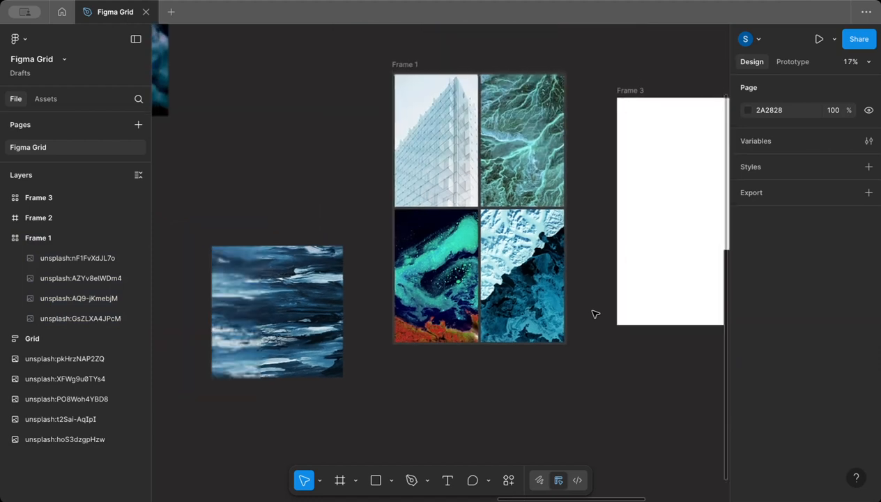
pyautogui.hscroll(-3, 594, 314)
pyautogui.scroll(-3, 594, 314)
pyautogui.hscroll(2, 596, 311)
pyautogui.hscroll(-1, 596, 311)
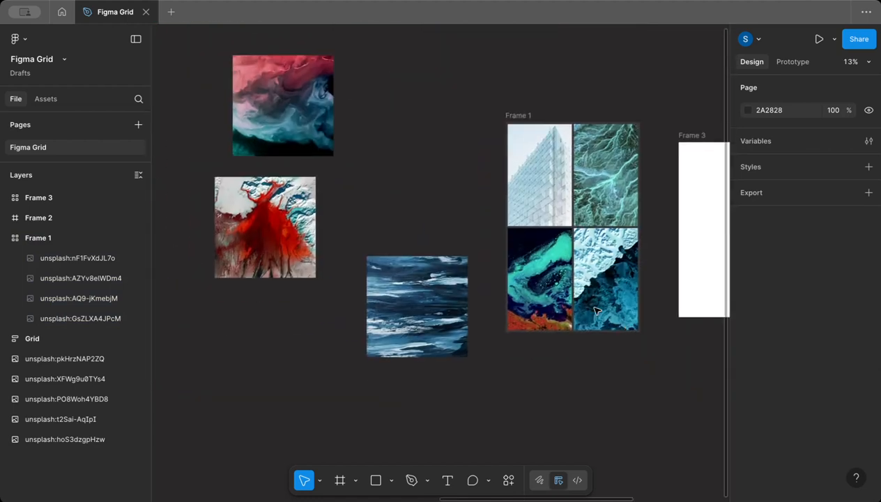
pyautogui.scroll(-3, 596, 310)
pyautogui.hscroll(-3, 597, 311)
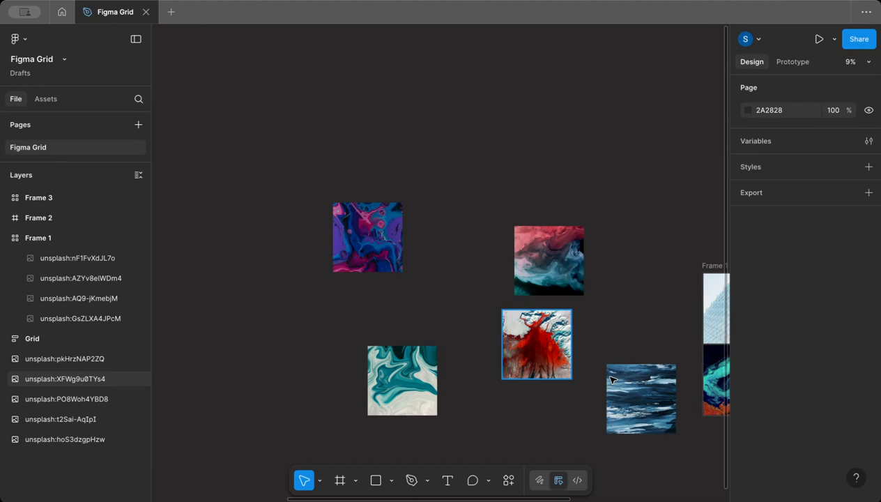
pyautogui.click(622, 382)
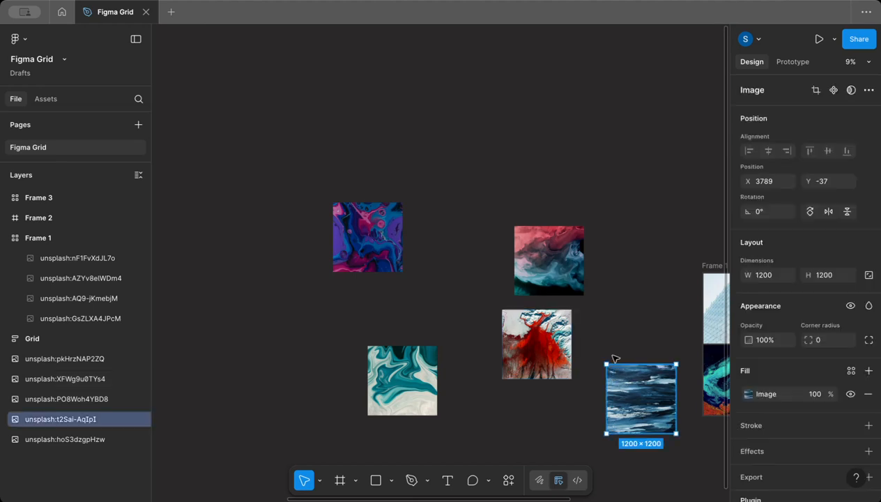
pyautogui.moveTo(612, 354); pyautogui.dragTo(601, 333)
pyautogui.scroll(1, 602, 337)
pyautogui.hscroll(3, 602, 338)
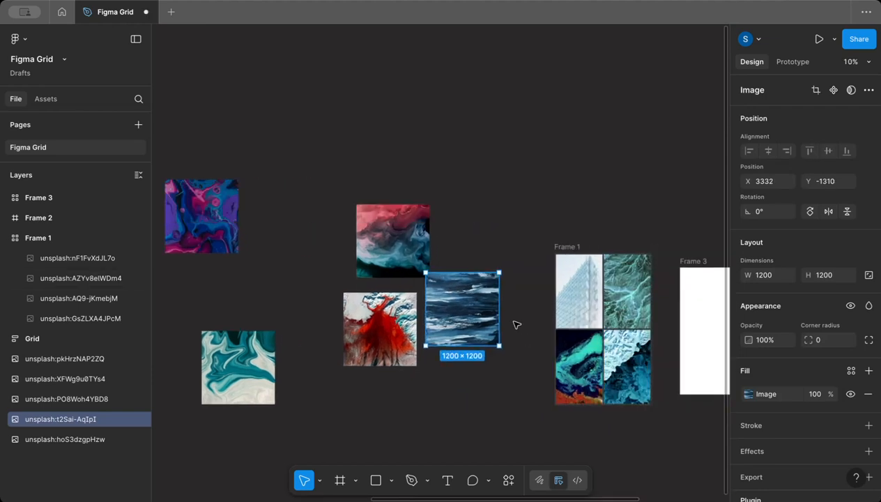
pyautogui.scroll(-5, 515, 324)
pyautogui.hscroll(-3, 515, 324)
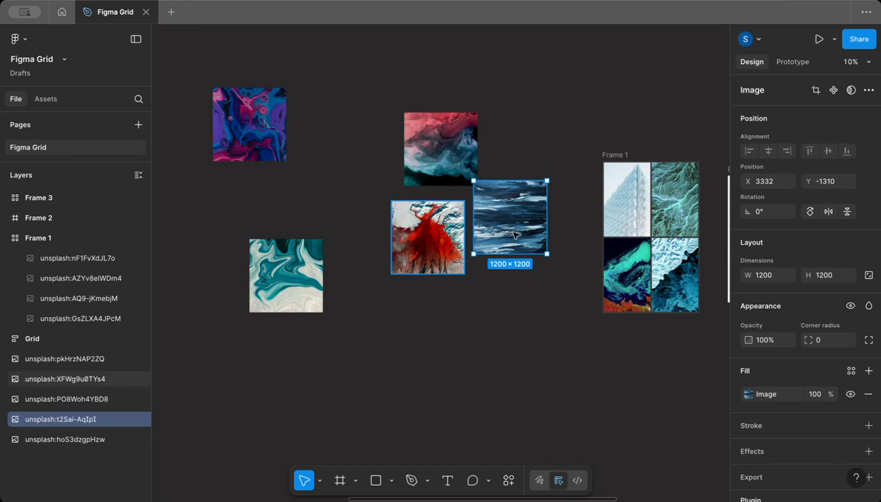
# Step: Wrap the pink-teal, red delta and dark blue striped images together in a new auto layout frame
pyautogui.click(524, 292)
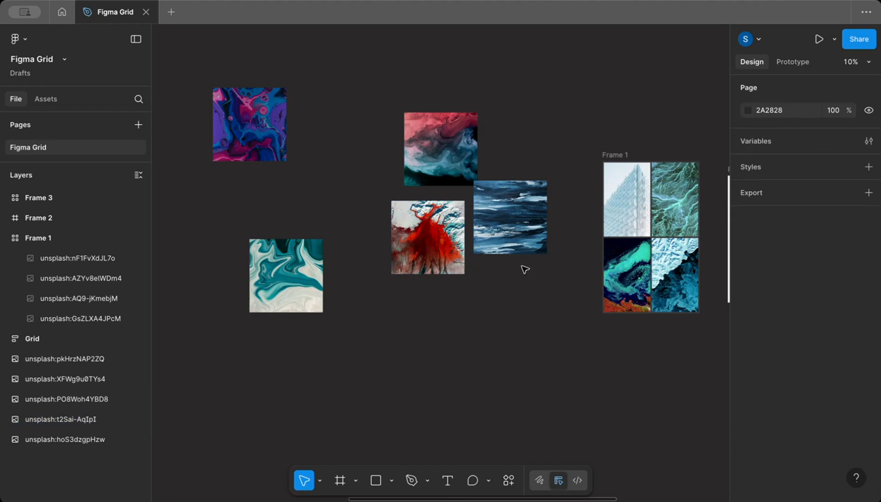
pyautogui.moveTo(531, 291); pyautogui.dragTo(411, 146)
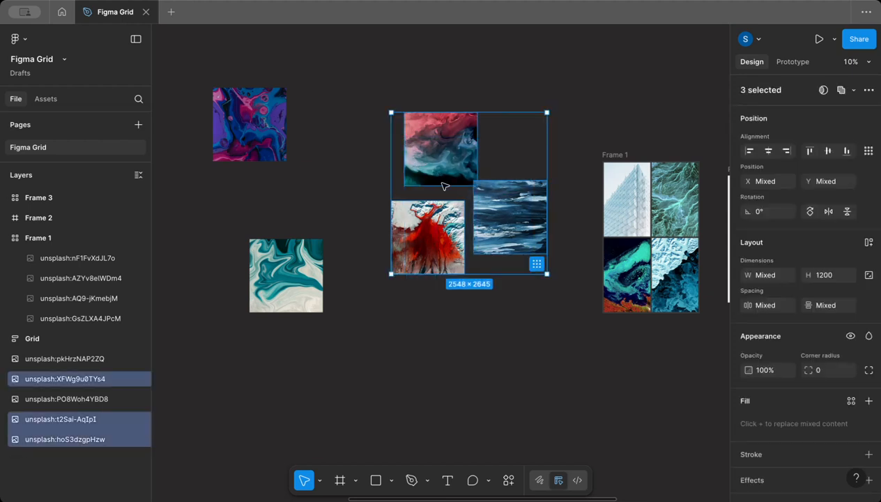
pyautogui.hotkey('shift', 'a')
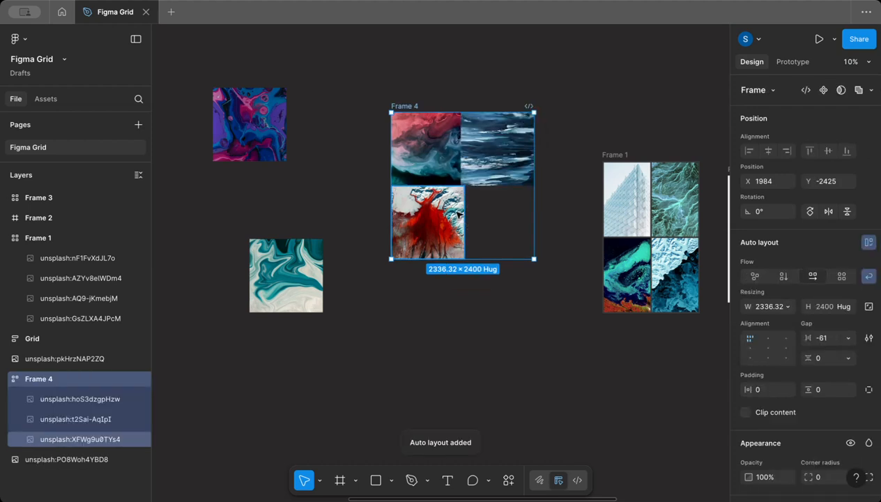
# Step: Widen the red delta image in Frame 4's second row to 2336 so it spans the frame's full width
pyautogui.click(458, 215)
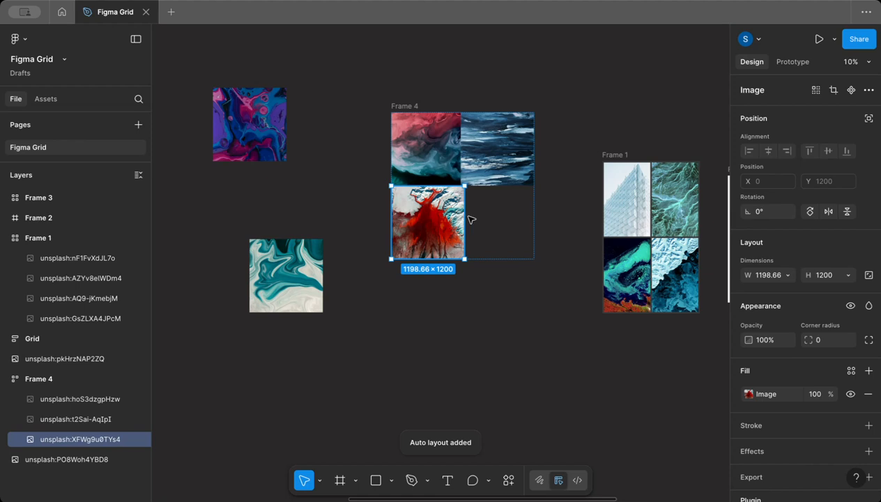
pyautogui.press('Return')
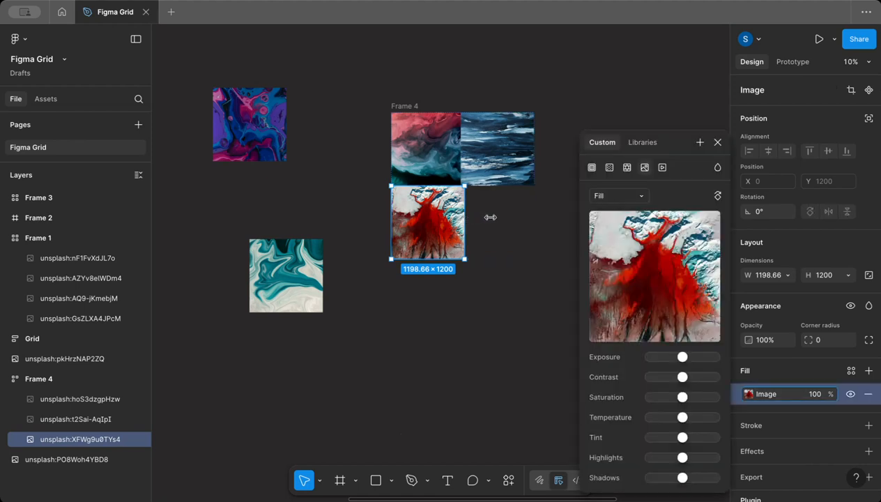
pyautogui.moveTo(540, 212); pyautogui.dragTo(532, 212)
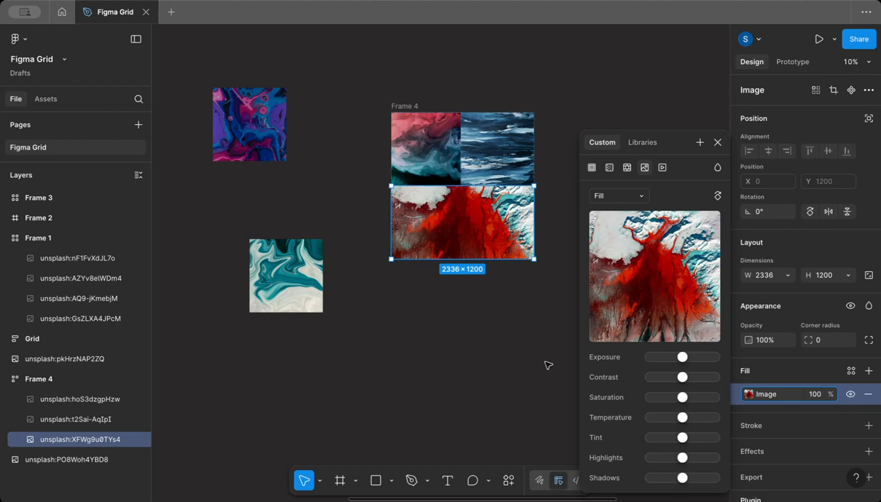
pyautogui.click(528, 342)
pyautogui.scroll(3, 528, 342)
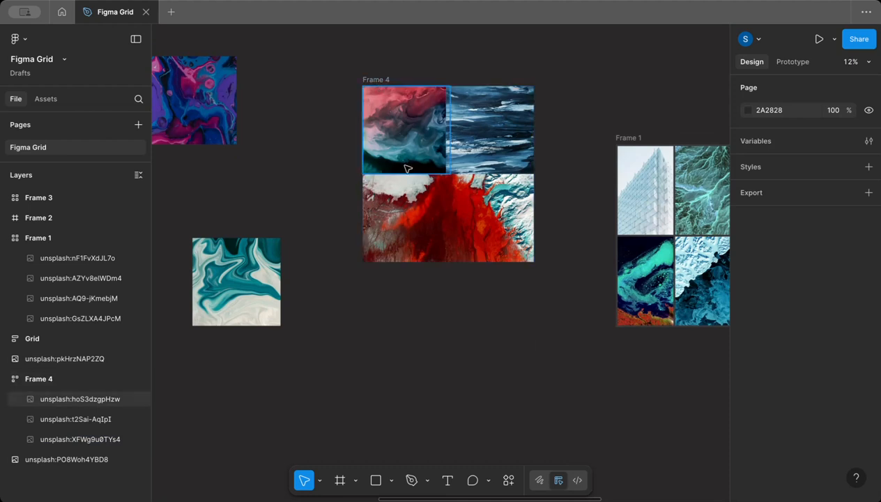
# Step: Undo the widening of the red delta image in Frame 4
pyautogui.click(454, 222)
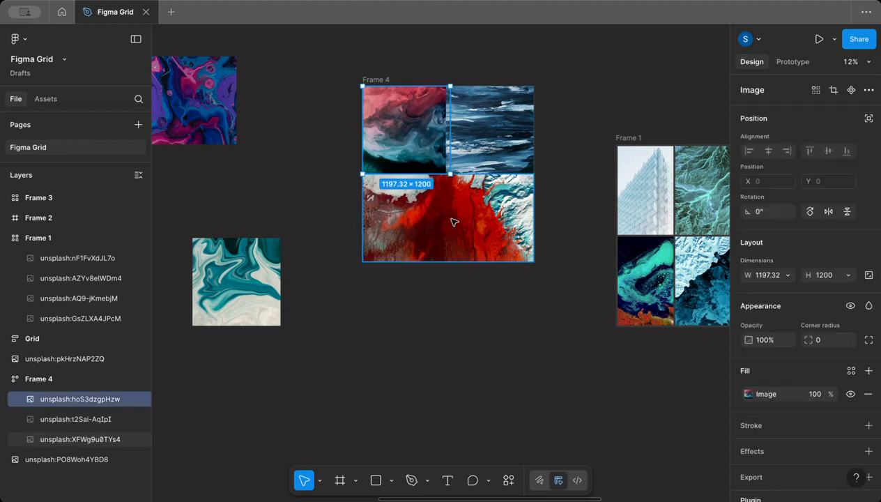
pyautogui.press('Escape')
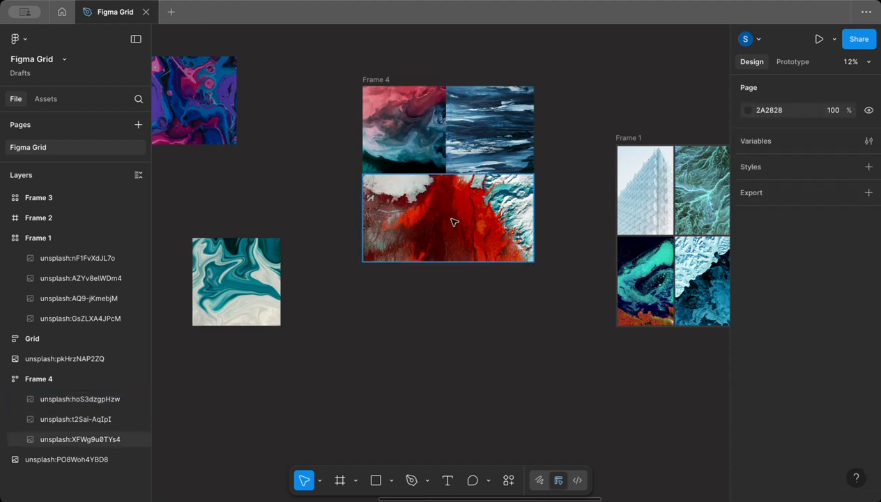
pyautogui.click(413, 172)
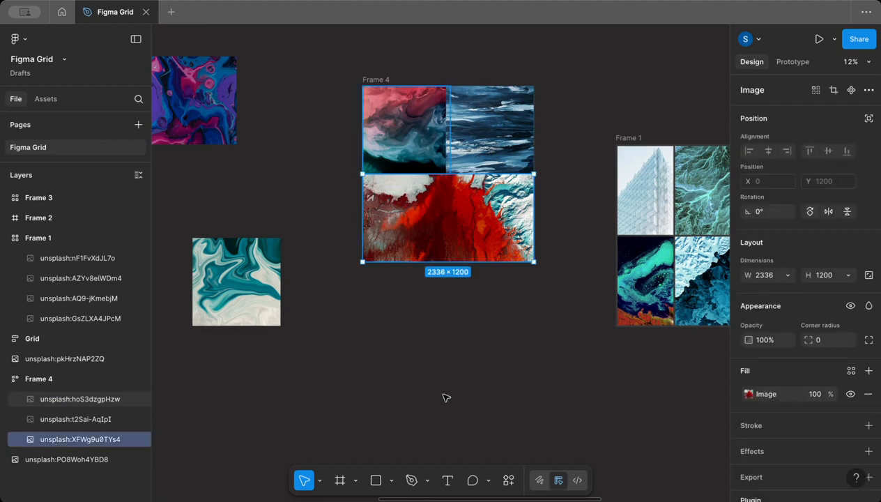
pyautogui.press('super+z')
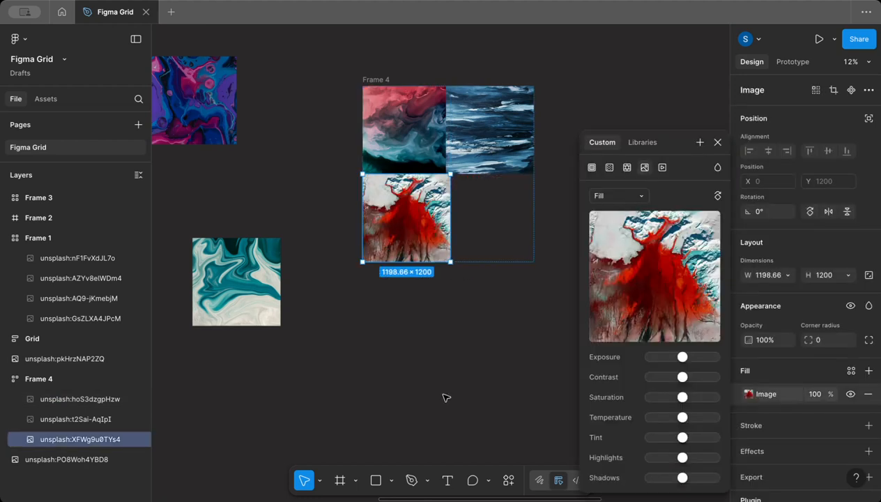
# Step: Stretch the dark blue striped image in Frame 4's first row downward to a height of 2528
pyautogui.click(512, 161)
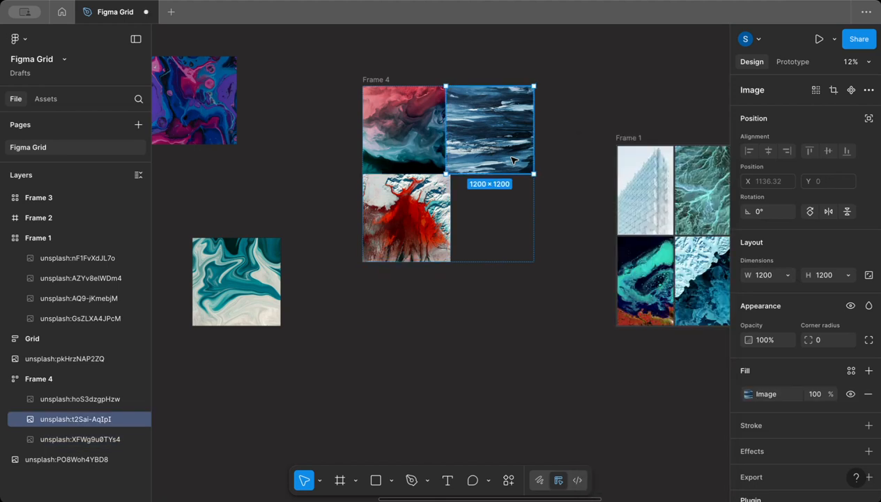
pyautogui.doubleClick(499, 170)
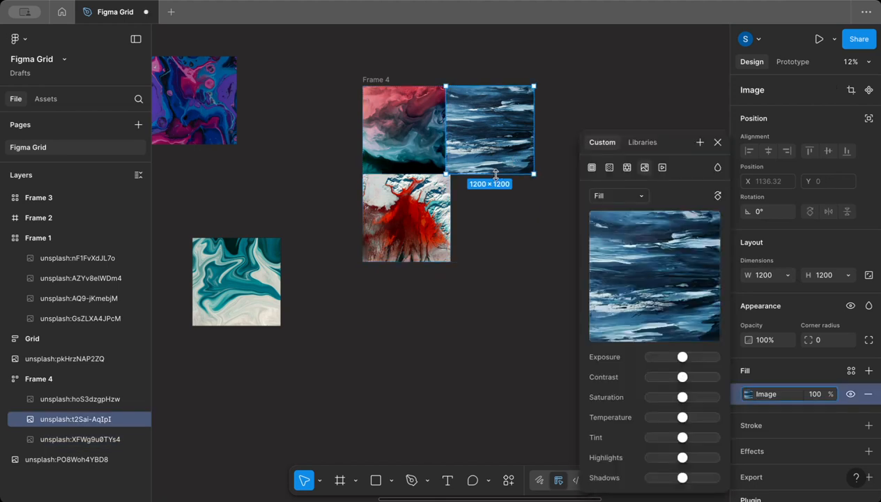
pyautogui.moveTo(495, 174); pyautogui.dragTo(490, 270)
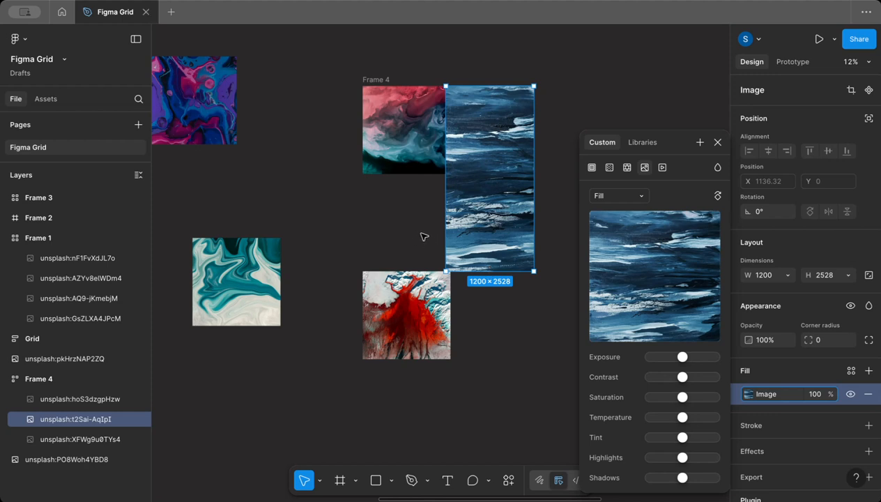
pyautogui.click(718, 143)
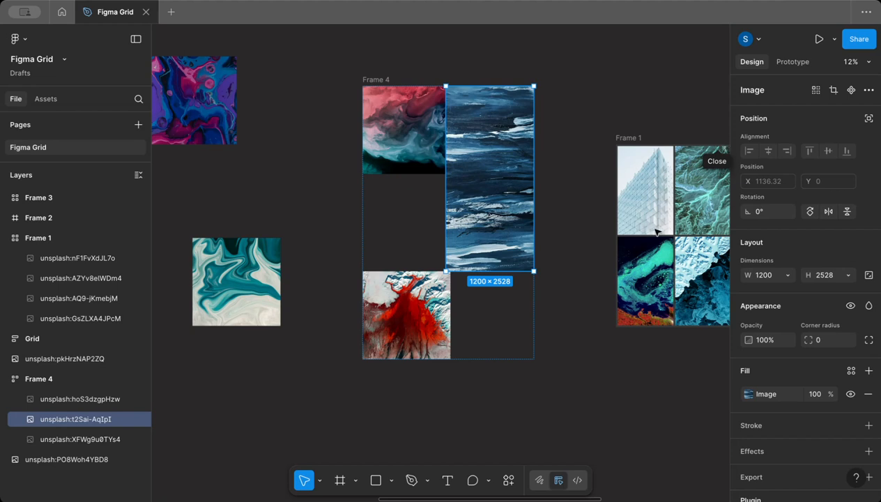
pyautogui.click(581, 210)
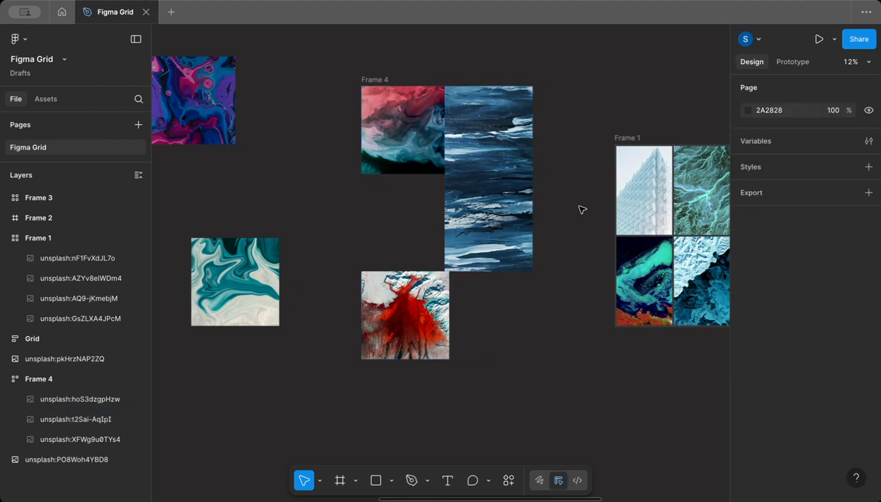
# Step: Delete the empty white Frame 3 with the 2 × 2 grid beside Frame 1
pyautogui.hscroll(5, 582, 210)
pyautogui.hscroll(10, 582, 209)
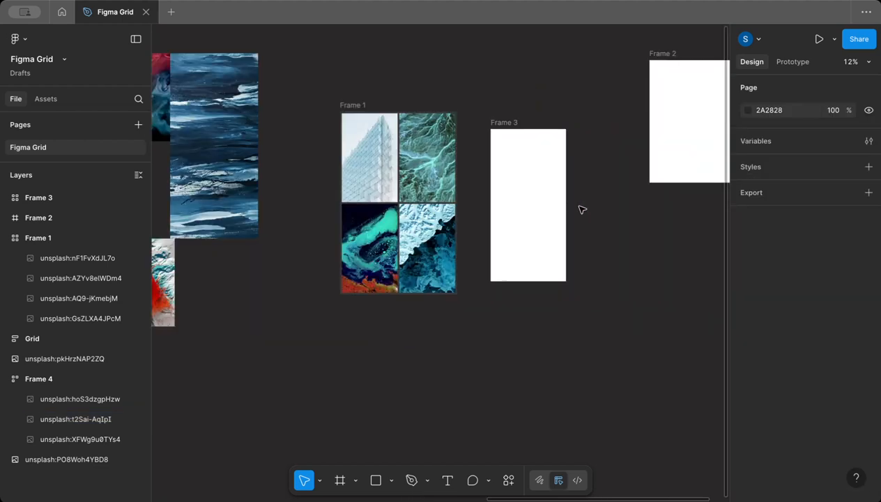
pyautogui.click(322, 103)
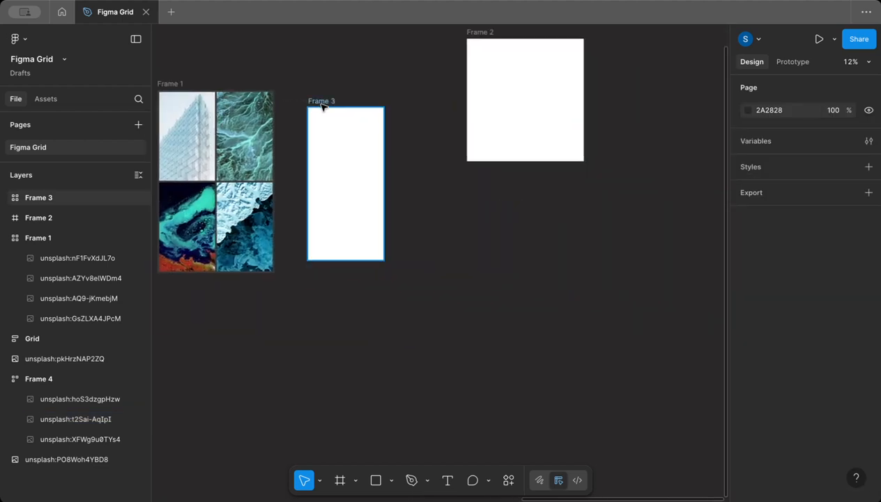
pyautogui.click(323, 105)
pyautogui.scroll(1, 323, 107)
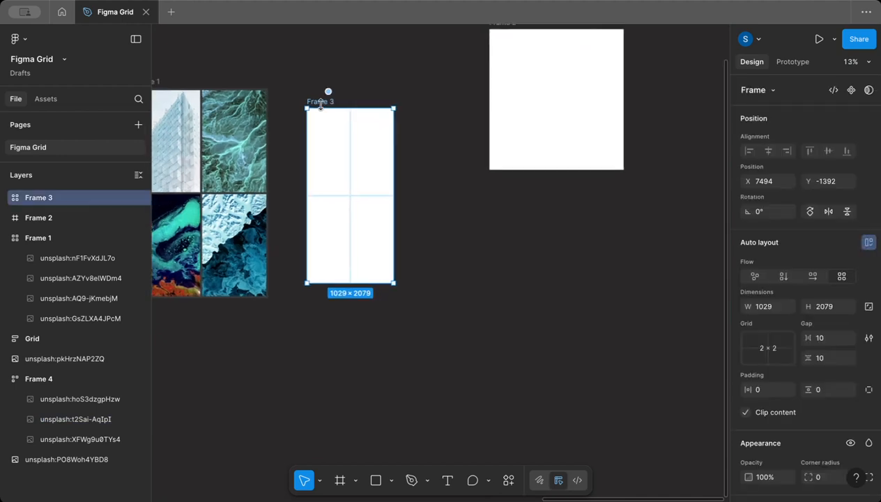
pyautogui.hscroll(-3, 323, 107)
pyautogui.hscroll(-1, 389, 110)
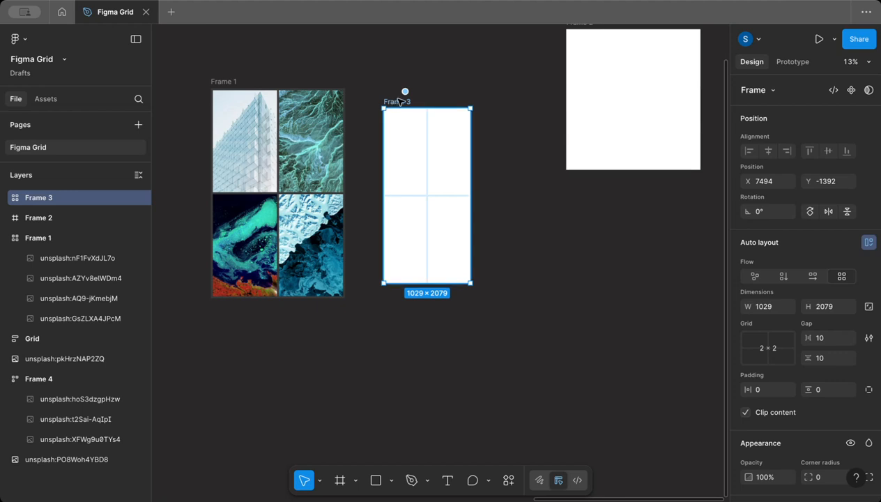
pyautogui.press('Delete')
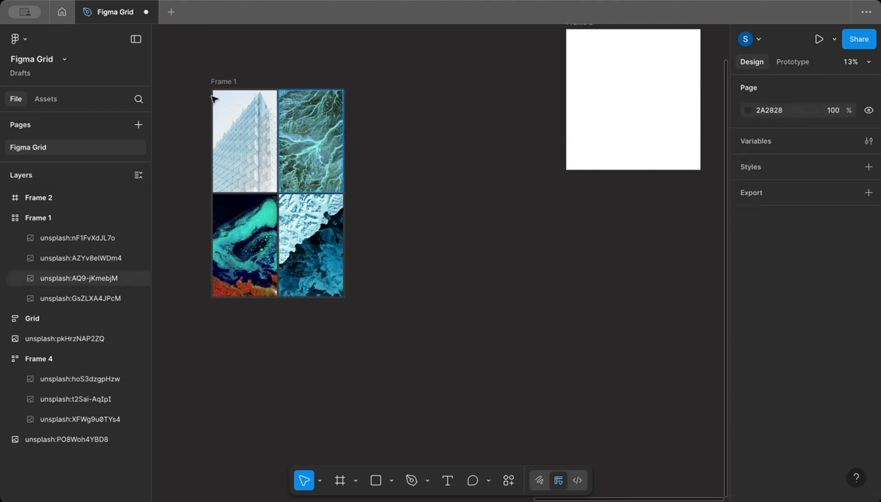
# Step: Set Frame 1's grid to 3 columns by 2 rows
pyautogui.click(218, 85)
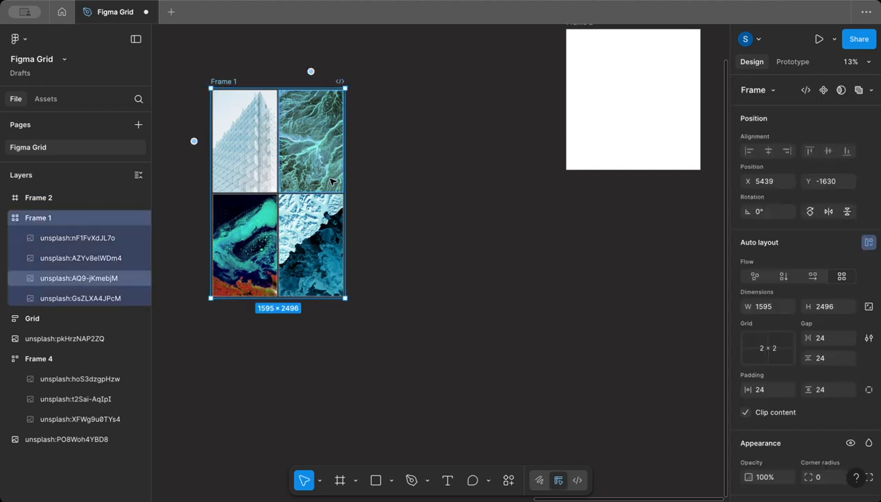
pyautogui.click(764, 357)
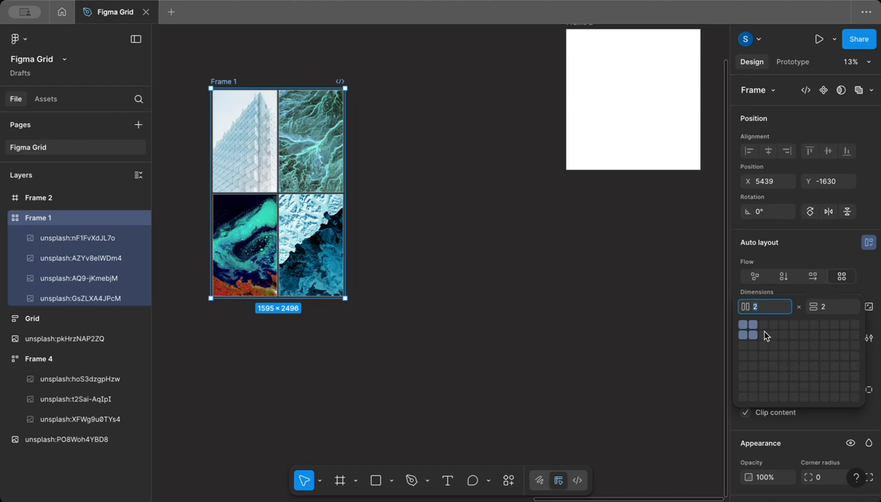
pyautogui.click(765, 335)
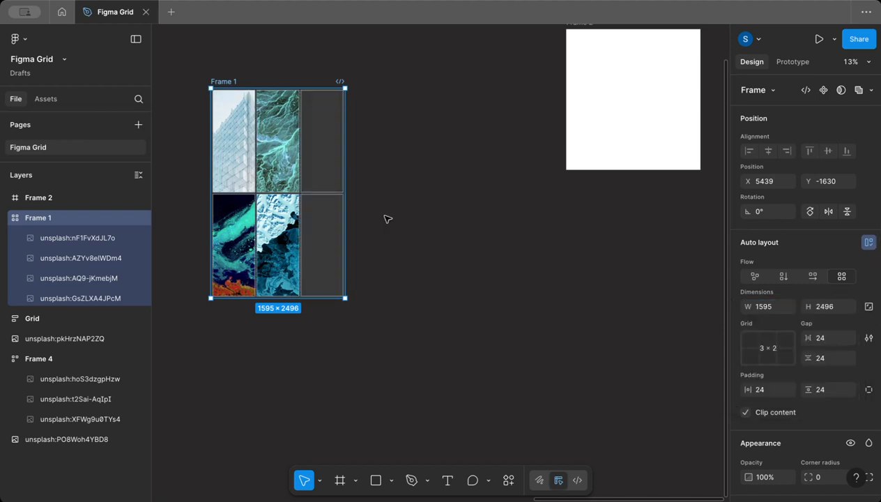
# Step: Stretch the green river image in Frame 1's first row across the second and third columns so it spans 2 × 1 cells
pyautogui.scroll(2, 388, 219)
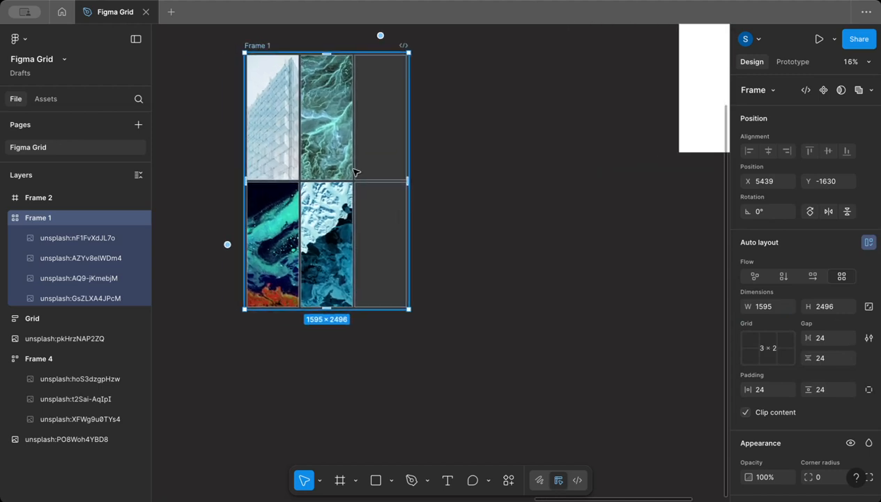
pyautogui.click(342, 133)
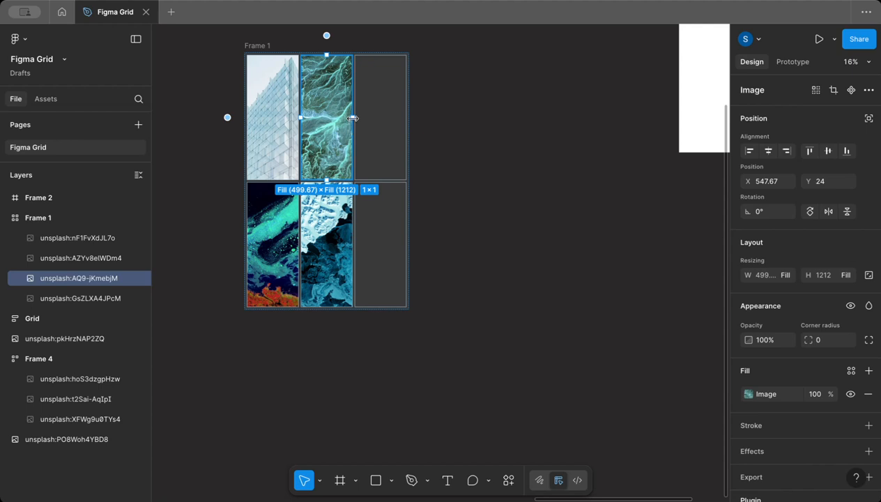
pyautogui.moveTo(400, 111); pyautogui.dragTo(404, 111)
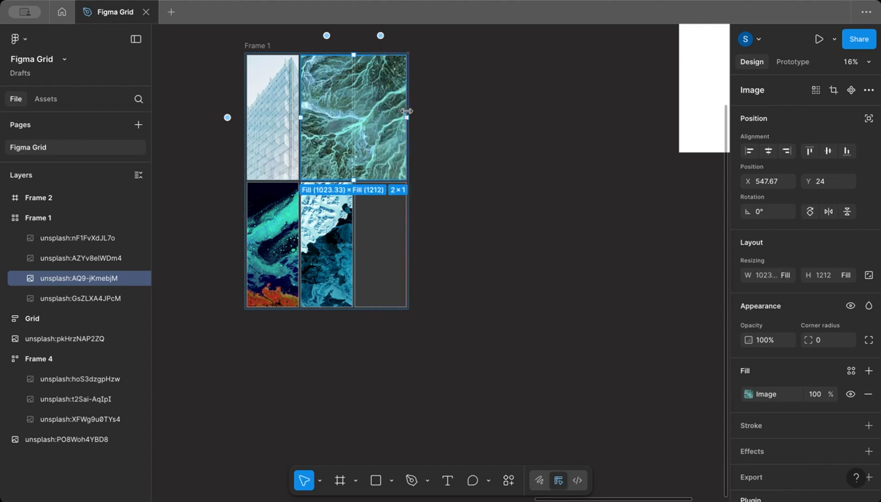
# Step: Move the snowy coastline image in Frame 1's second row to the empty cell in the third column
pyautogui.click(377, 258)
pyautogui.scroll(3, 380, 261)
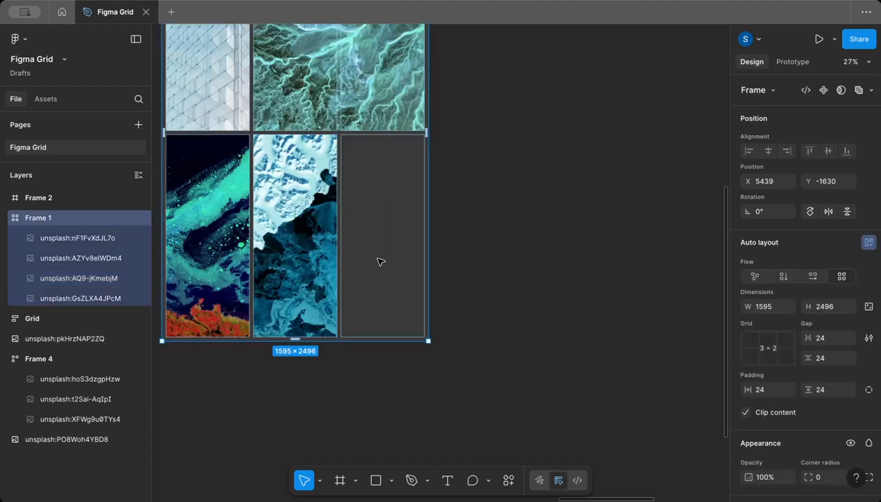
pyautogui.hscroll(-2, 362, 244)
pyautogui.click(341, 223)
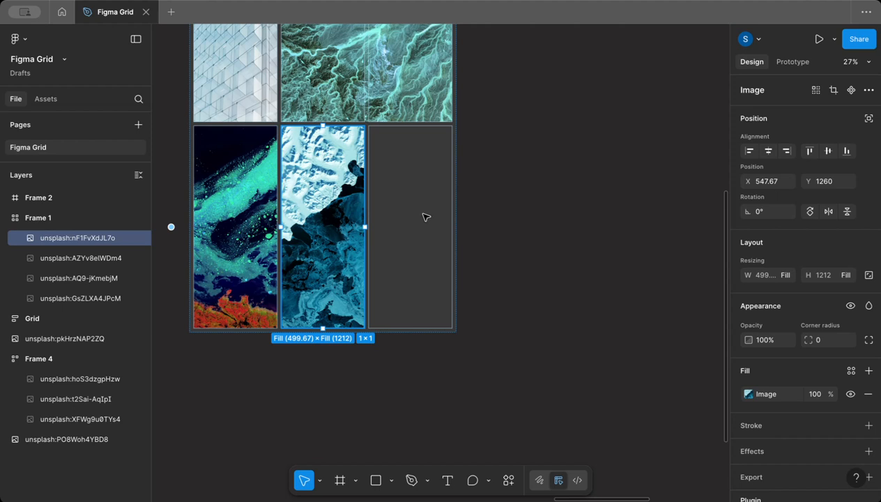
pyautogui.moveTo(423, 214); pyautogui.dragTo(422, 221)
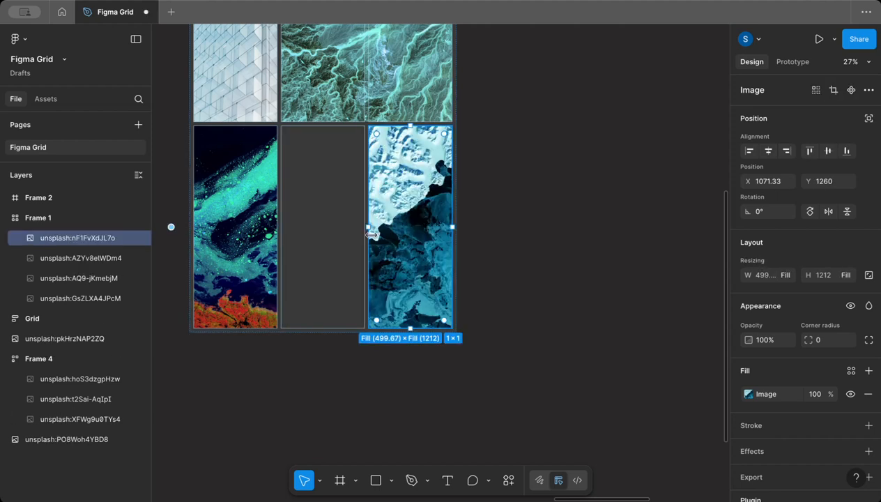
# Step: Stretch the teal and navy image in Frame 1's second row across the first two columns so it spans 2 × 1 cells
pyautogui.click(271, 219)
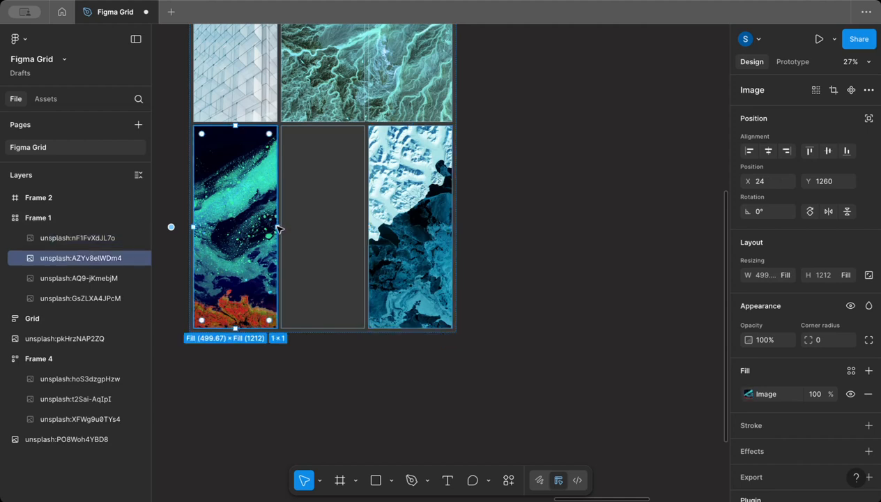
pyautogui.moveTo(302, 221); pyautogui.dragTo(364, 218)
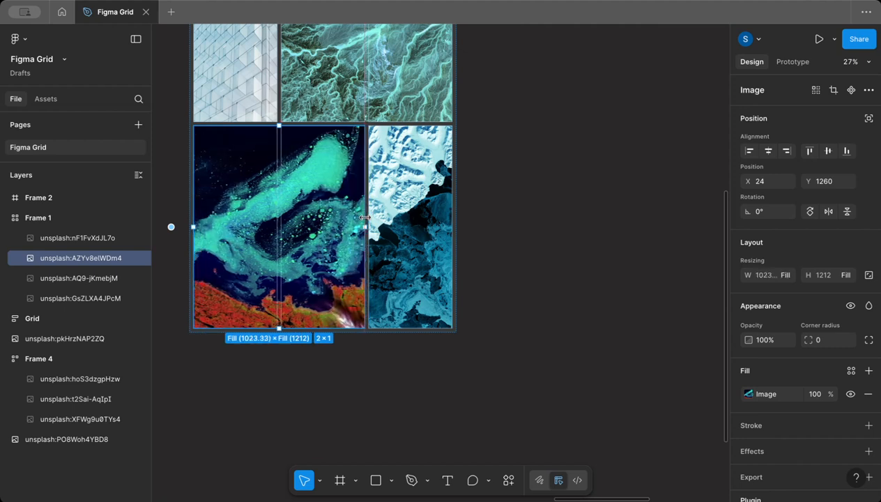
pyautogui.click(561, 222)
# Step: Examine the rearranged image layout in Frame 1's two grid rows
pyautogui.scroll(-1, 561, 221)
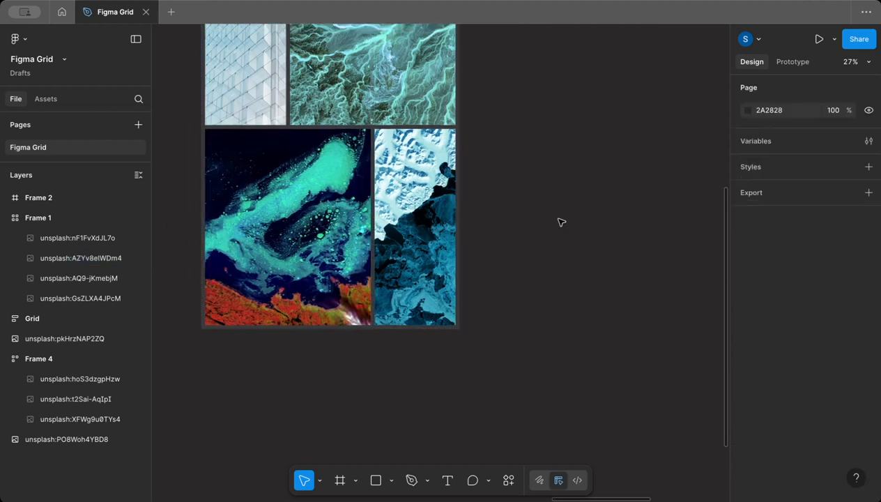
pyautogui.scroll(-2, 561, 222)
pyautogui.scroll(-3, 561, 222)
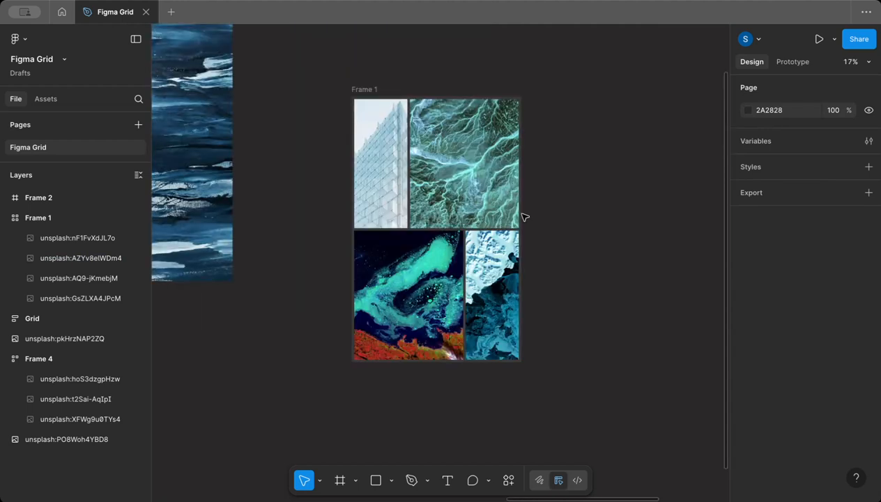
pyautogui.hscroll(-1, 524, 217)
pyautogui.scroll(-2, 524, 217)
pyautogui.hscroll(1, 524, 218)
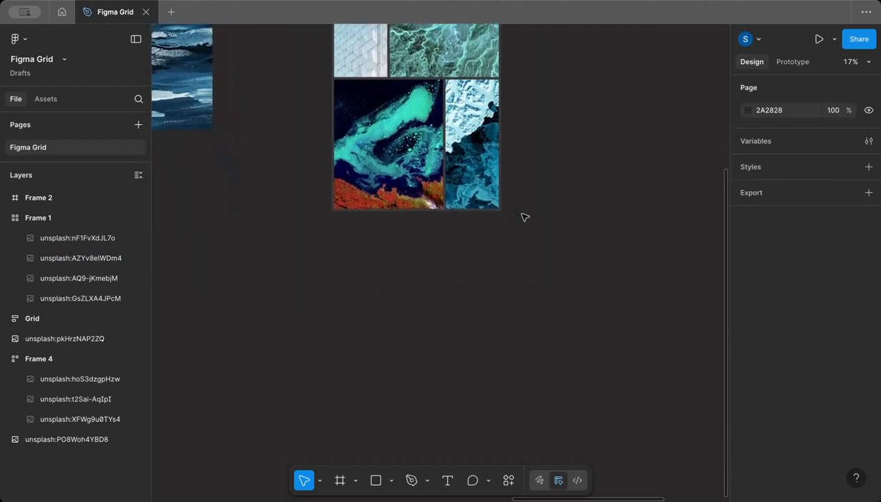
pyautogui.click(432, 146)
pyautogui.scroll(-2, 498, 175)
pyautogui.scroll(2, 423, 113)
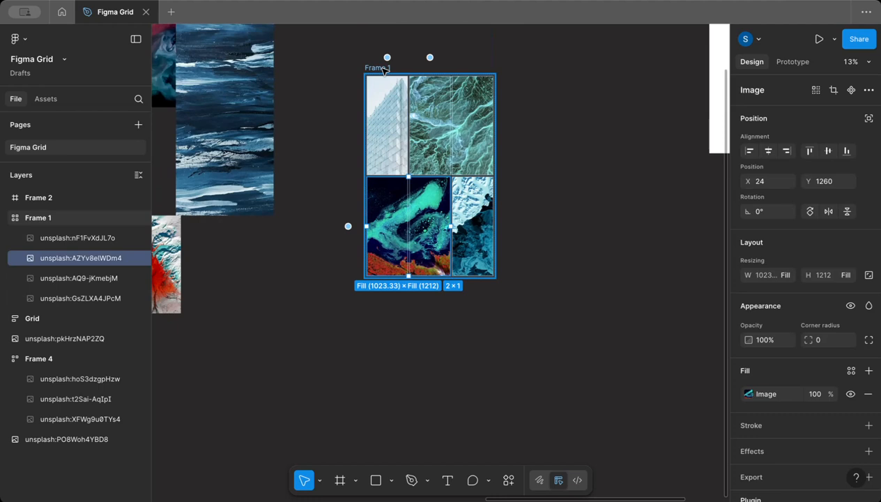
# Step: Set Frame 1's grid to 8 columns by 3 rows
pyautogui.click(383, 70)
pyautogui.click(782, 355)
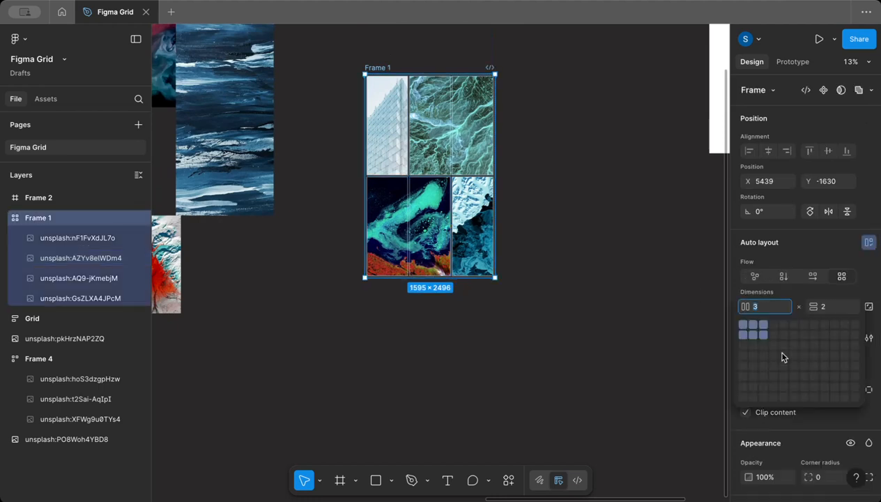
pyautogui.write('8')
pyautogui.click(835, 308)
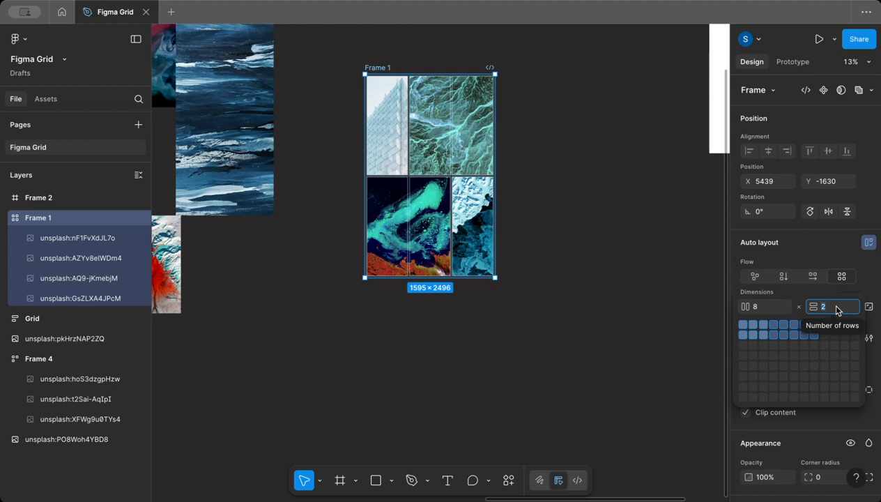
pyautogui.press('Up')
pyautogui.press('Return')
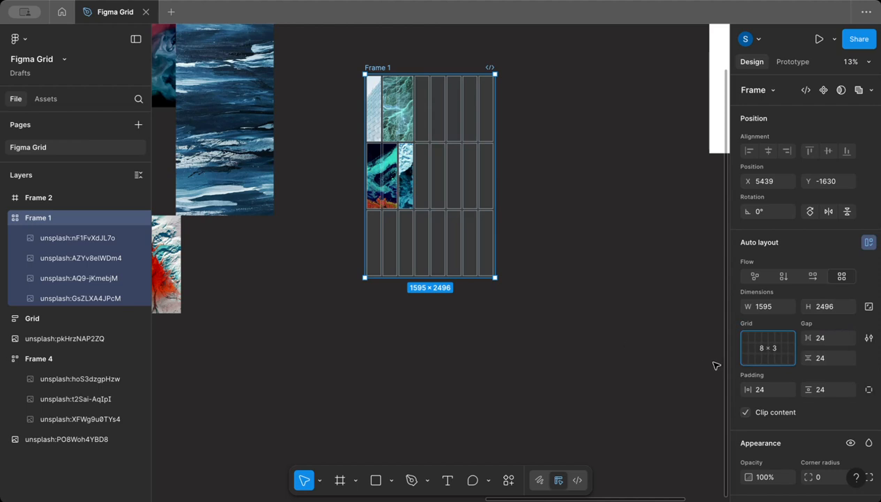
# Step: Set Frame 1's grid to 3 columns by 8 rows
pyautogui.click(766, 352)
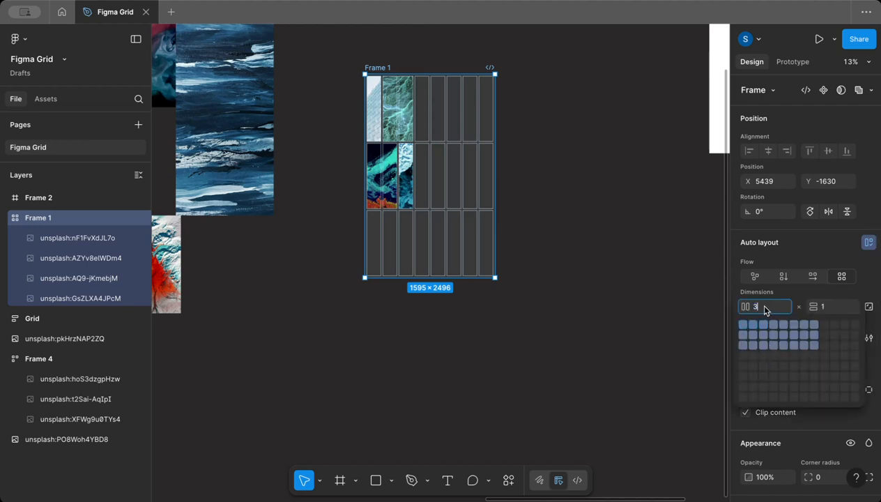
pyautogui.press('Down')
pyautogui.click(829, 309)
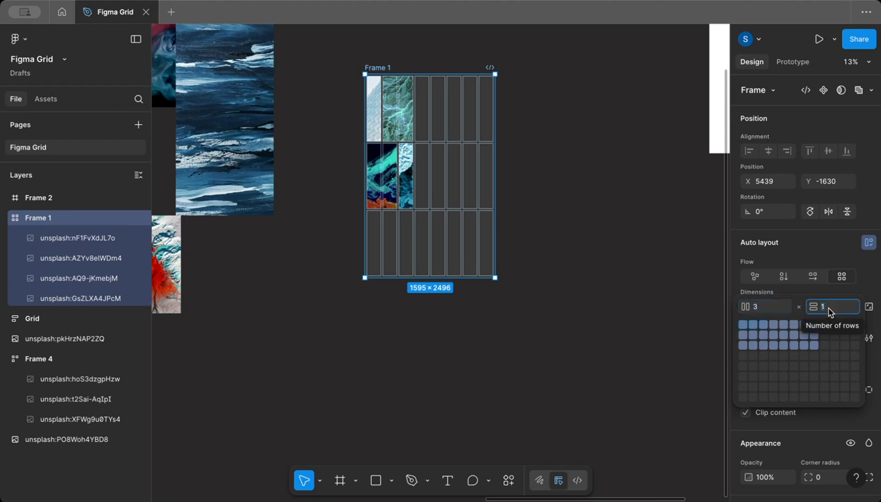
pyautogui.write('8')
pyautogui.press('Return')
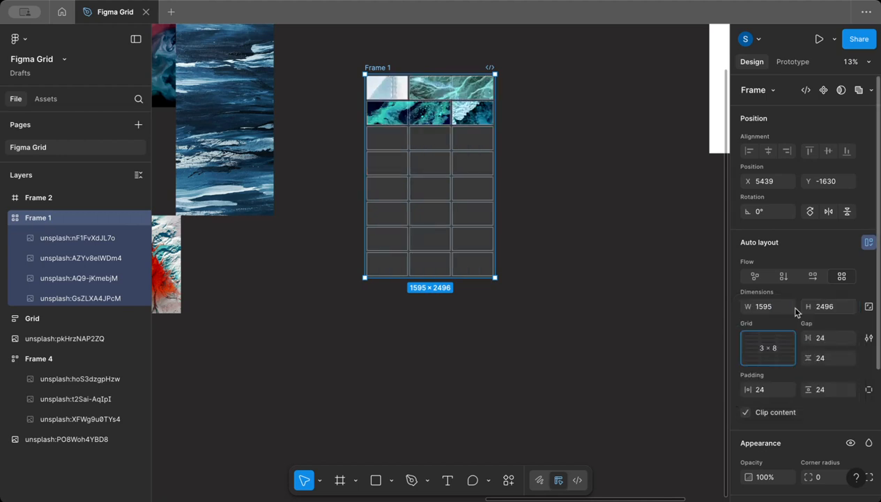
# Step: Set Frame 1's grid to 3 rows, keeping 3 columns, and clear the selection
pyautogui.click(767, 358)
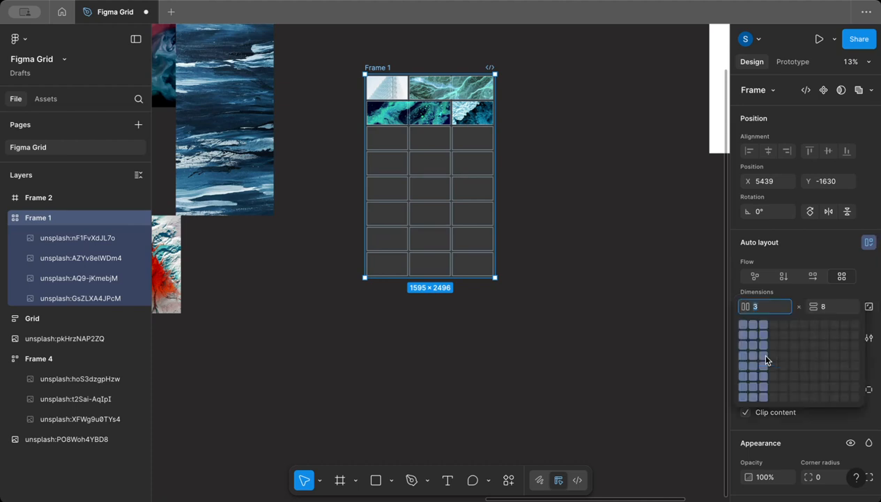
pyautogui.click(830, 308)
pyautogui.write('3')
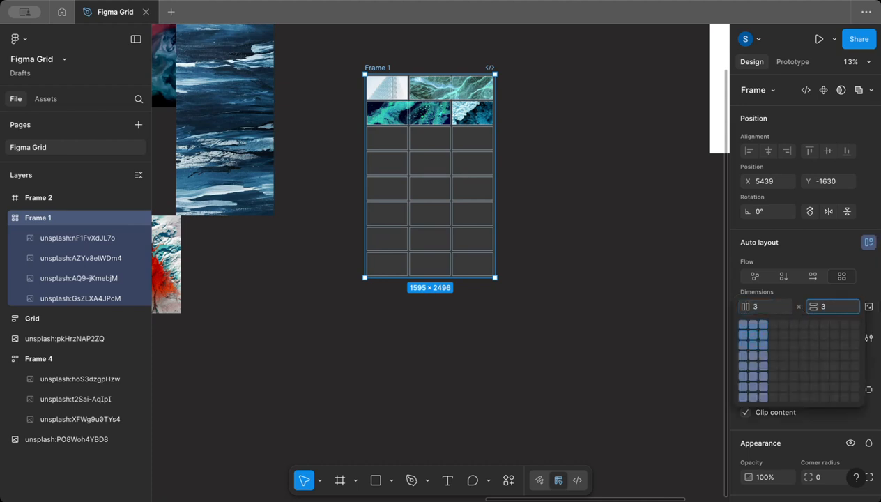
pyautogui.press('Return')
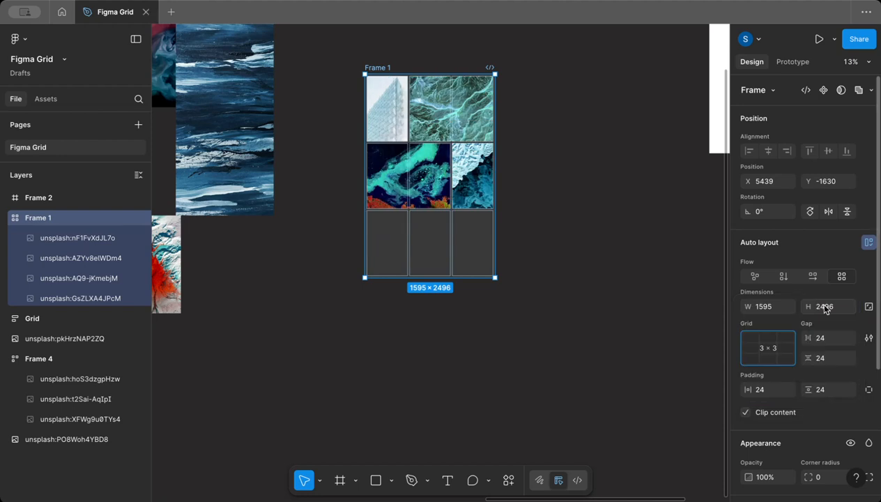
pyautogui.click(599, 221)
# Step: Move the red delta image from Frame 4 into the start of Frame 1's empty third row, covering 2 × 1 cells
pyautogui.hscroll(-3, 600, 222)
pyautogui.scroll(-1, 601, 221)
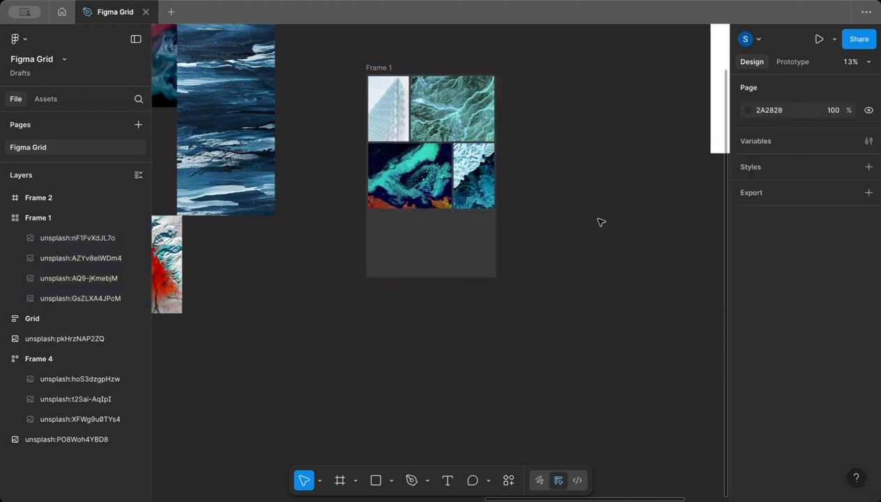
pyautogui.hscroll(-1, 601, 221)
pyautogui.scroll(-1, 600, 221)
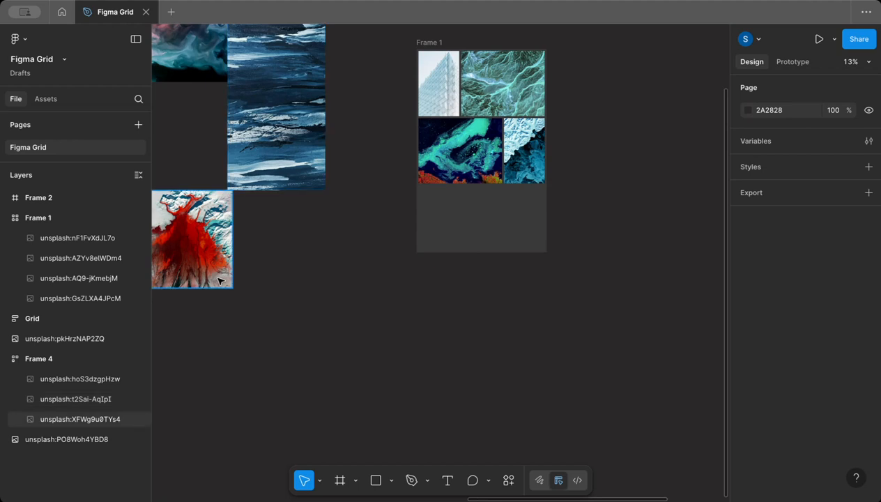
pyautogui.moveTo(201, 241); pyautogui.dragTo(449, 213)
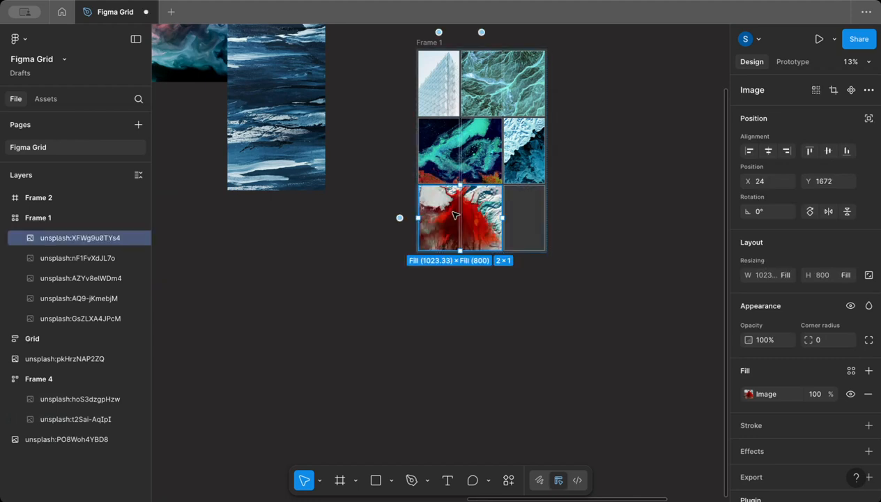
# Step: Narrow the red delta image in Frame 1's third row to the first column so it spans 1 × 1 cell
pyautogui.scroll(2, 515, 229)
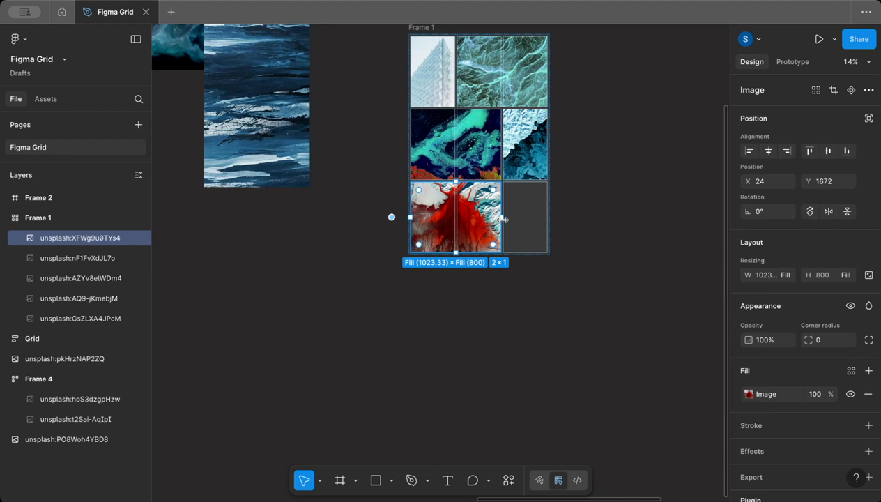
pyautogui.moveTo(501, 218); pyautogui.dragTo(451, 215)
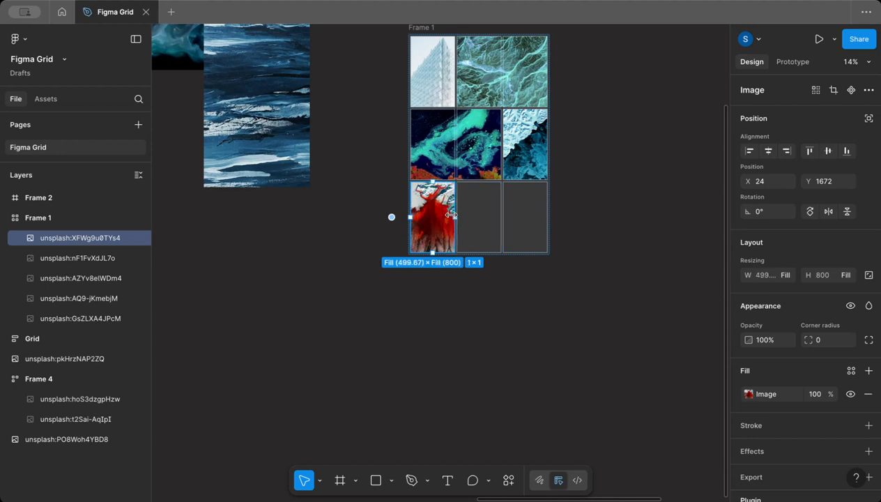
pyautogui.scroll(4, 452, 215)
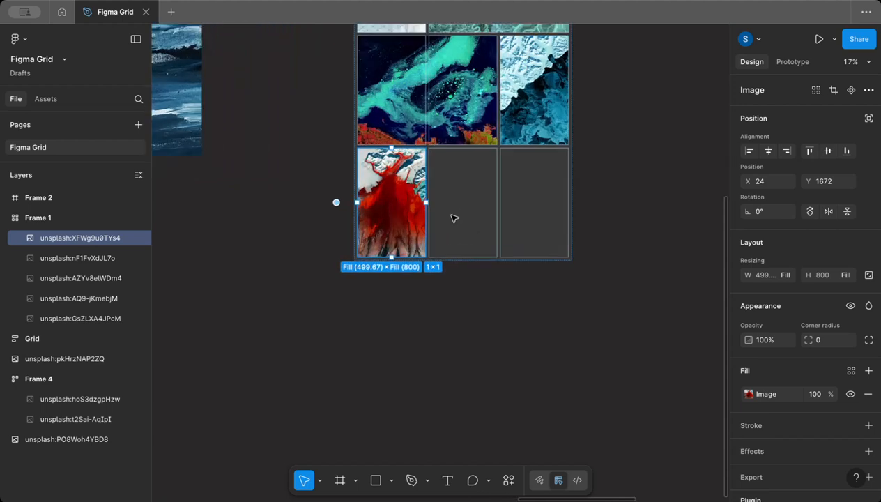
# Step: Duplicate the red delta image twice to fill the remaining cells of Frame 1's third row, and clear the selection
pyautogui.scroll(10, 455, 218)
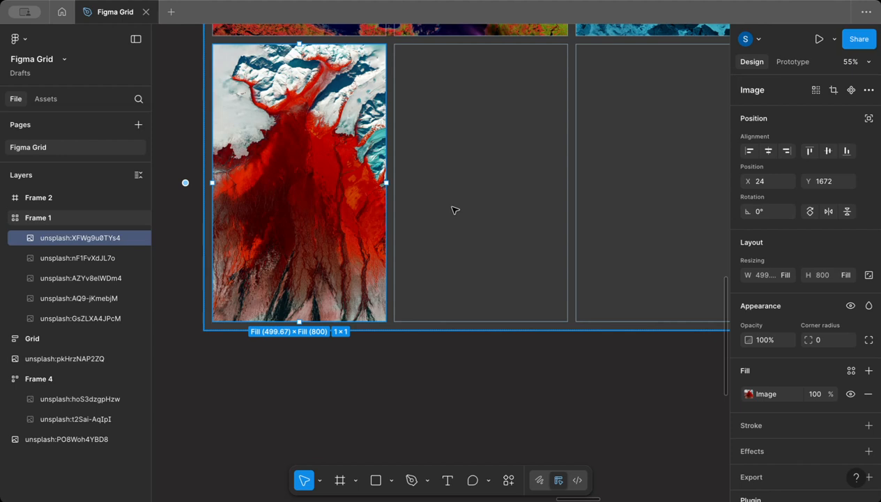
pyautogui.hotkey('ctrl', 'd')
pyautogui.hotkey('ctrl', 'd')
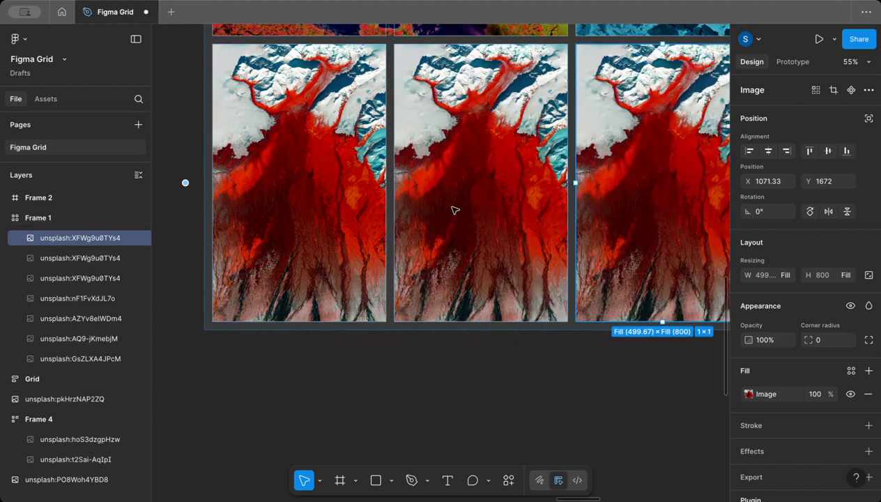
pyautogui.scroll(-8, 454, 210)
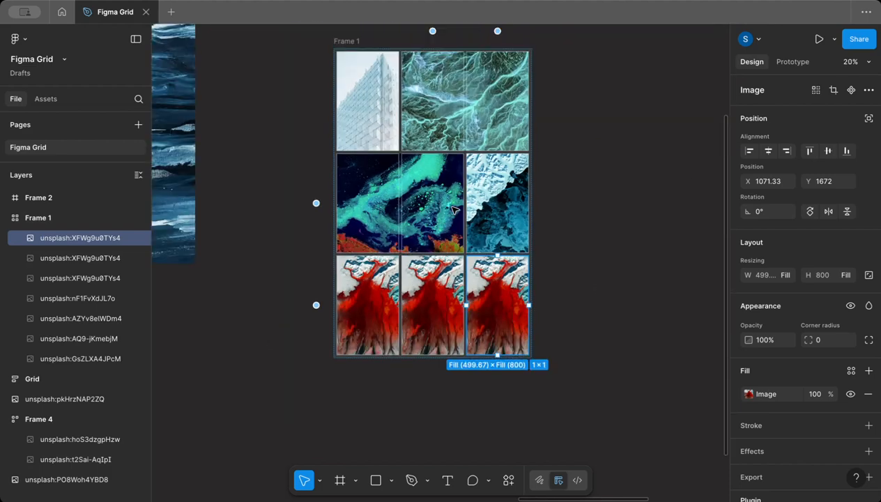
pyautogui.scroll(-1, 455, 210)
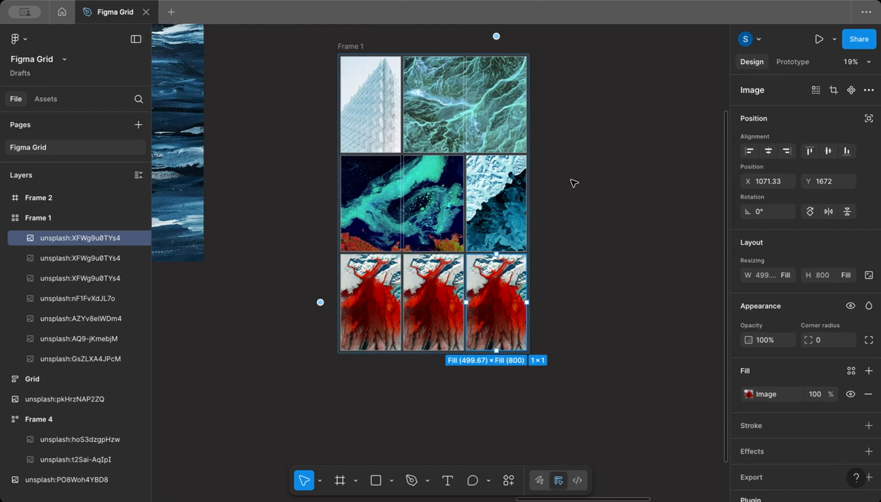
pyautogui.click(599, 237)
pyautogui.hscroll(-3, 599, 236)
pyautogui.scroll(-2, 599, 236)
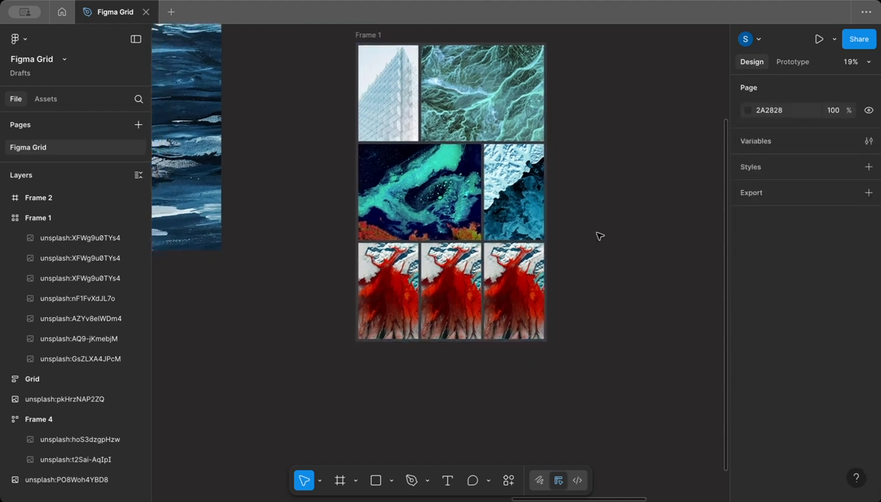
# Step: Set the height of Frame 1's third grid row to 56 instead of automatic sizing
pyautogui.hscroll(-5, 400, 293)
pyautogui.scroll(-3, 400, 293)
pyautogui.click(400, 292)
pyautogui.scroll(5, 397, 306)
pyautogui.hscroll(-2, 397, 307)
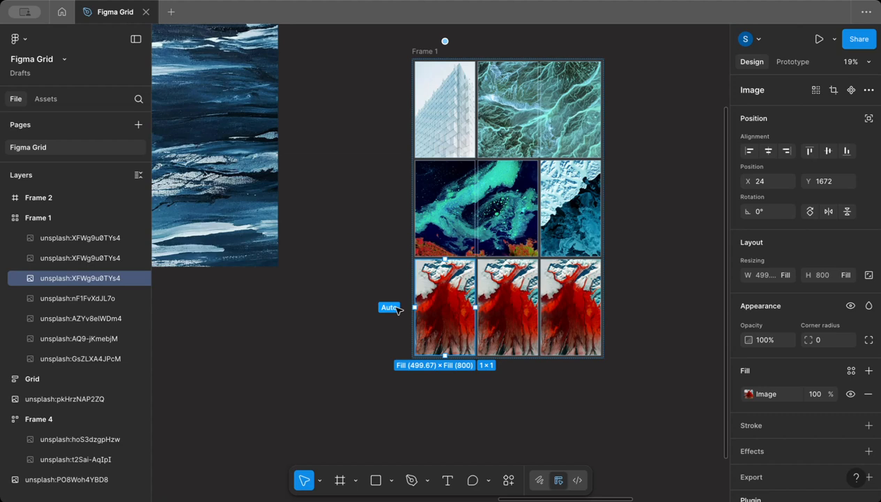
pyautogui.click(394, 307)
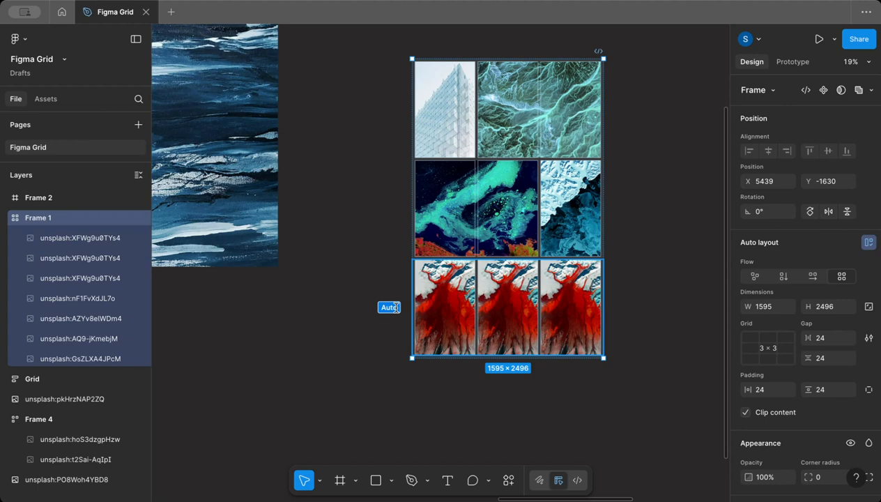
pyautogui.write('50')
pyautogui.press('Return')
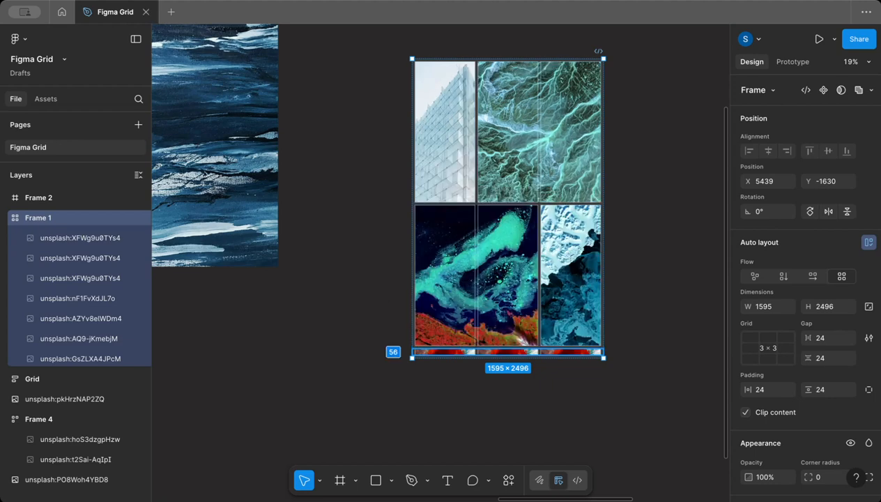
# Step: Set the third row's height to 256 and stretch it by its upper edge to about 276
pyautogui.scroll(2, 440, 328)
pyautogui.scroll(3, 439, 328)
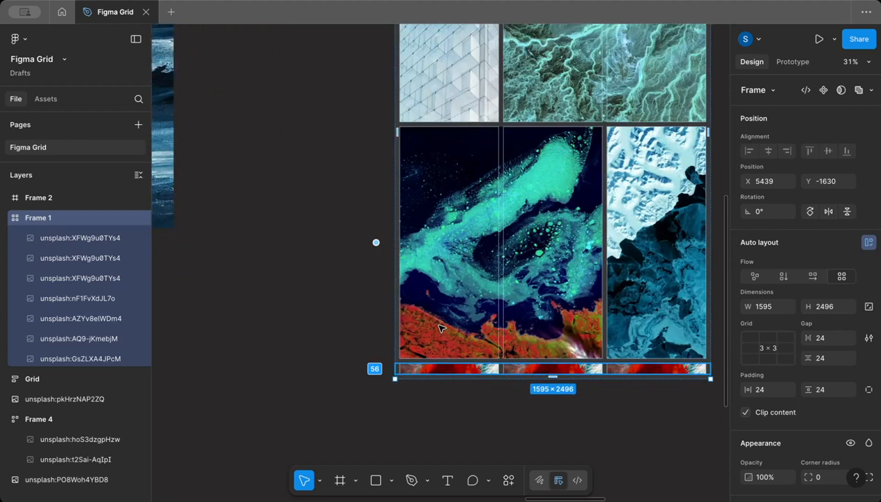
pyautogui.scroll(-4, 441, 326)
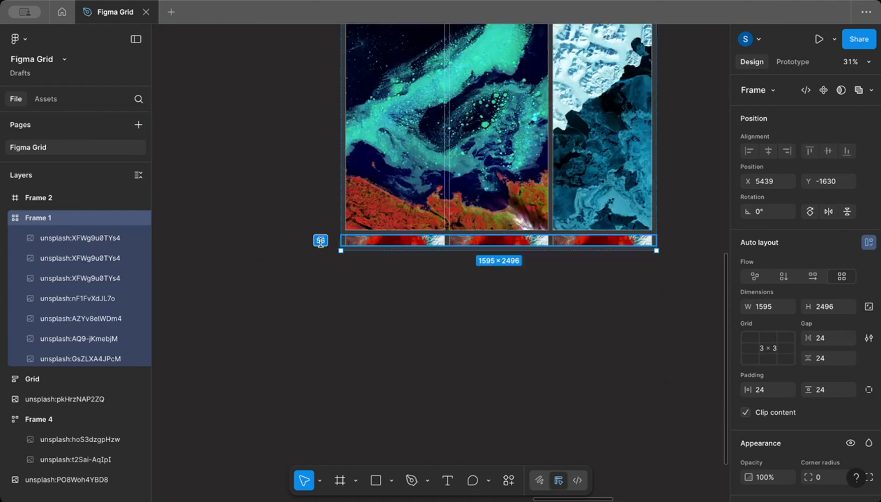
pyautogui.press('Left')
pyautogui.write('2')
pyautogui.press('Return')
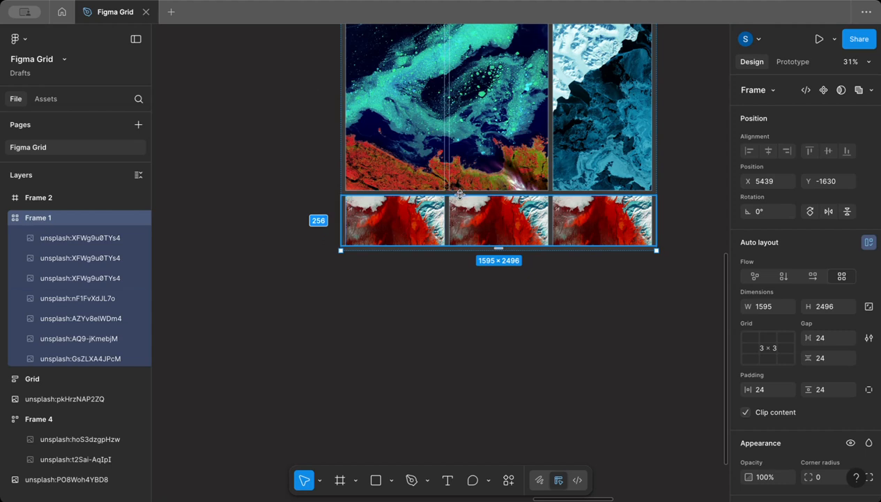
pyautogui.moveTo(459, 193)
pyautogui.mouseDown()
pyautogui.moveTo(465, 113)
pyautogui.moveTo(458, 127)
pyautogui.moveTo(461, 190)
pyautogui.moveTo(470, 111)
pyautogui.moveTo(460, 189)
pyautogui.mouseUp()
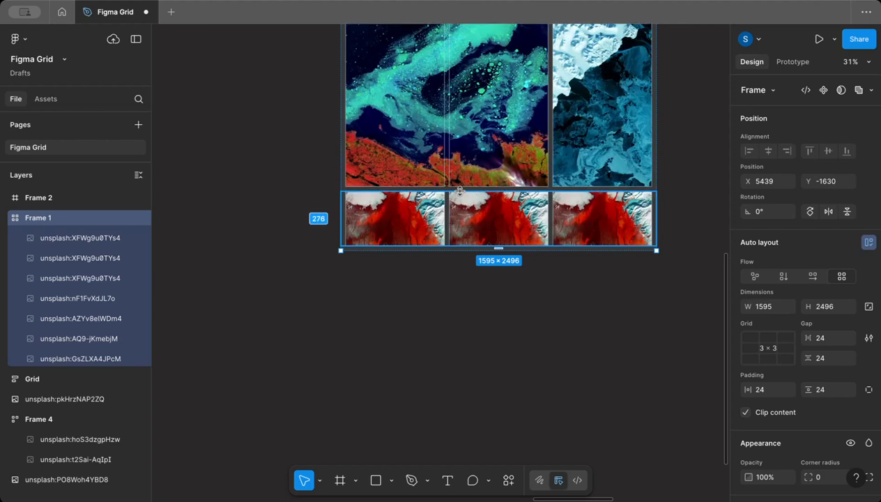
# Step: Shrink the first red delta image in the third row to about 213 × 105 within its cell
pyautogui.click(413, 211)
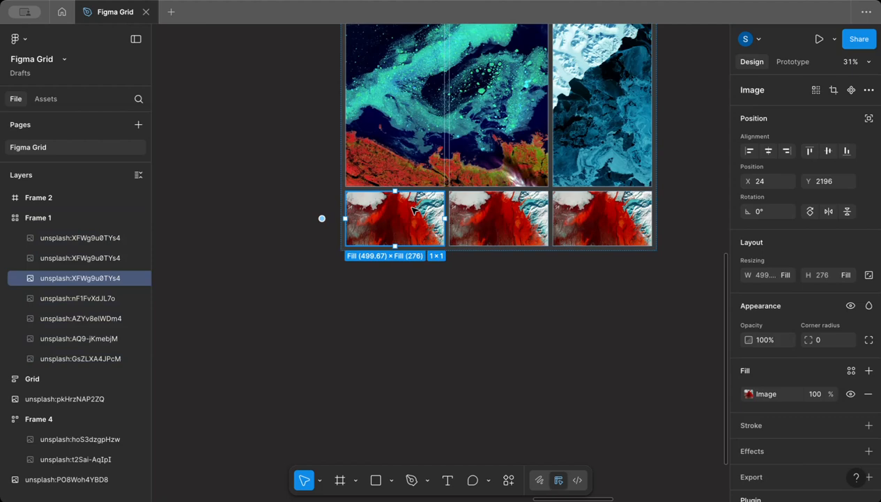
pyautogui.scroll(5, 413, 211)
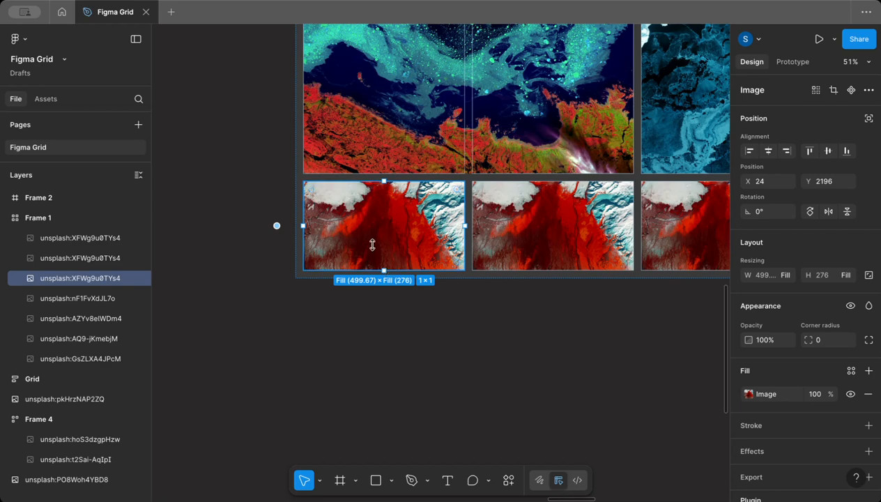
pyautogui.moveTo(367, 223); pyautogui.dragTo(426, 214)
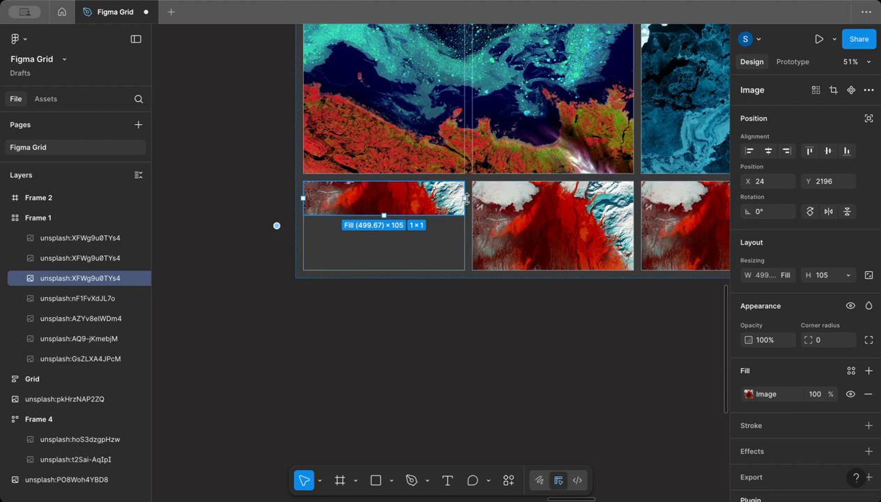
pyautogui.moveTo(461, 198); pyautogui.dragTo(372, 197)
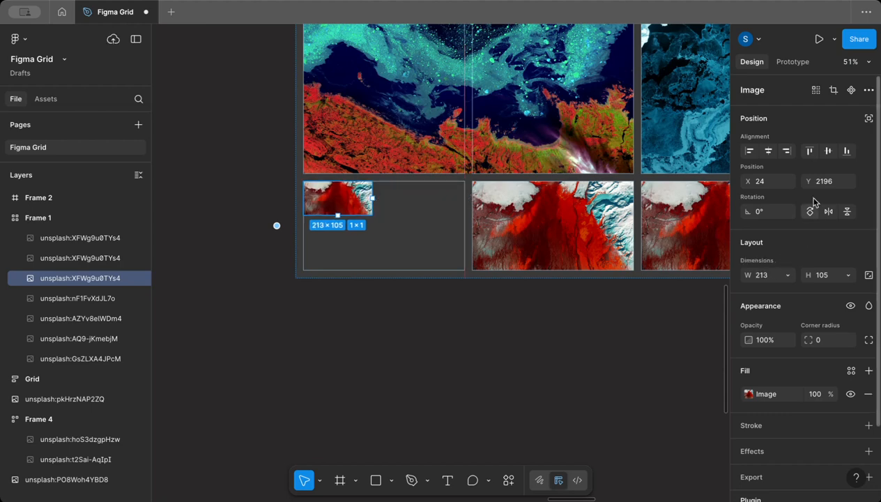
# Step: Try horizontal centre, vertical centre and bottom alignment for the small red image, returning it to its cell's top-left corner
pyautogui.click(770, 151)
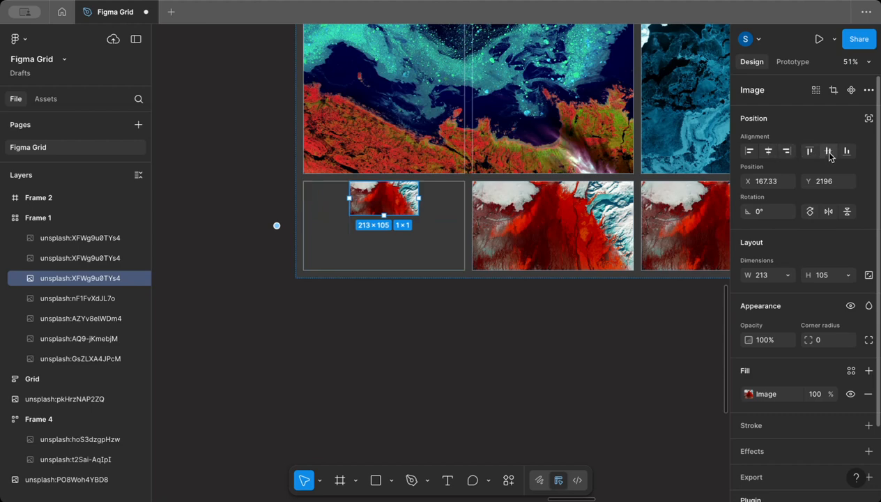
pyautogui.click(828, 153)
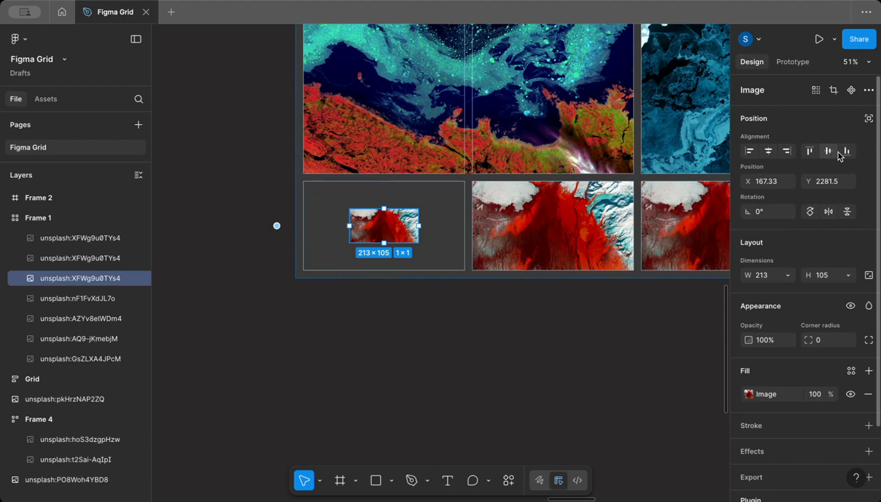
pyautogui.click(844, 154)
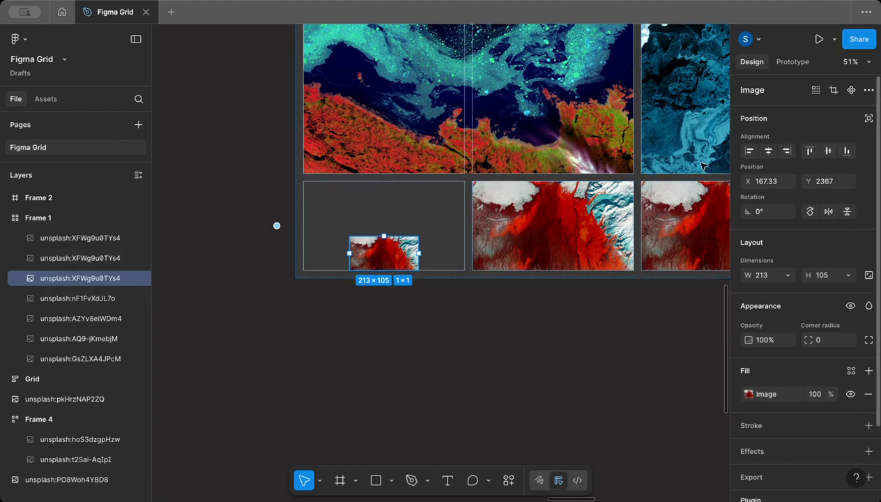
pyautogui.click(749, 152)
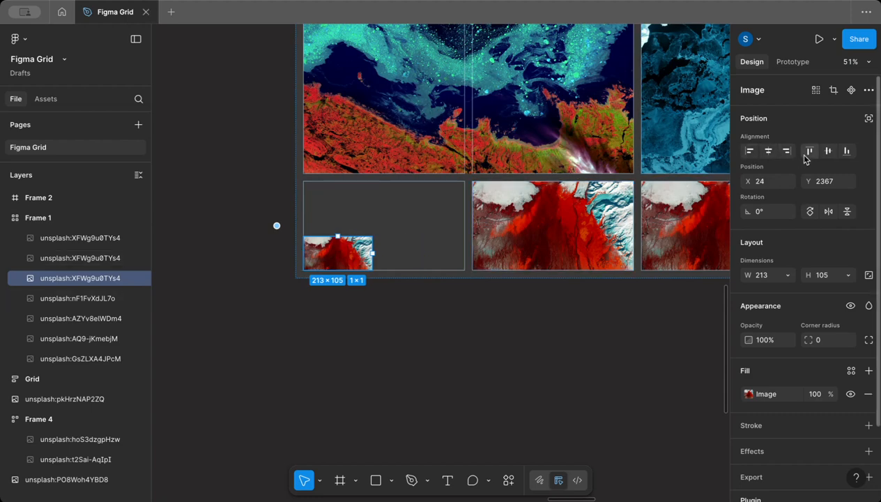
pyautogui.click(808, 152)
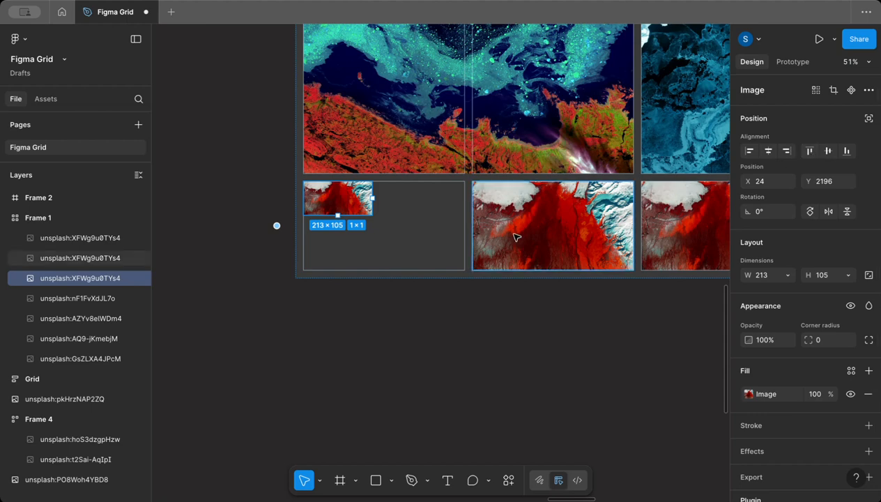
# Step: Enlarge Frame 1 from its lower corner to about 3063 × 3722
pyautogui.scroll(-5, 515, 237)
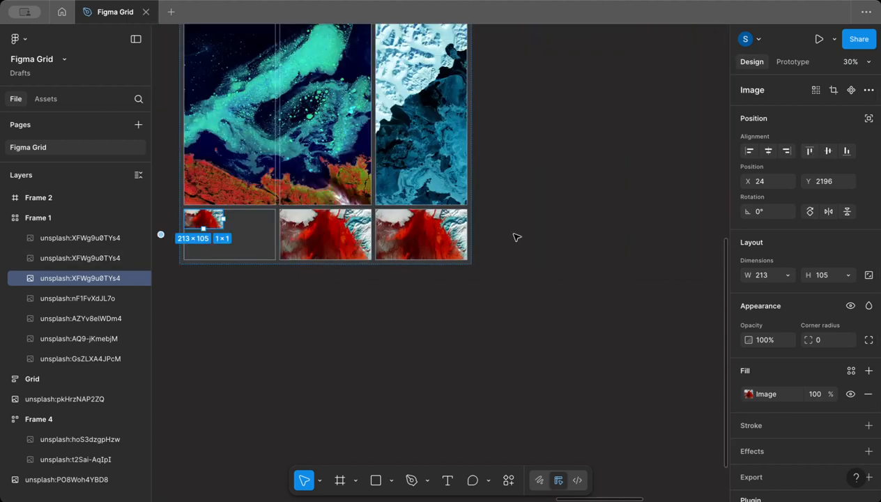
pyautogui.scroll(-3, 515, 239)
pyautogui.scroll(2, 402, 125)
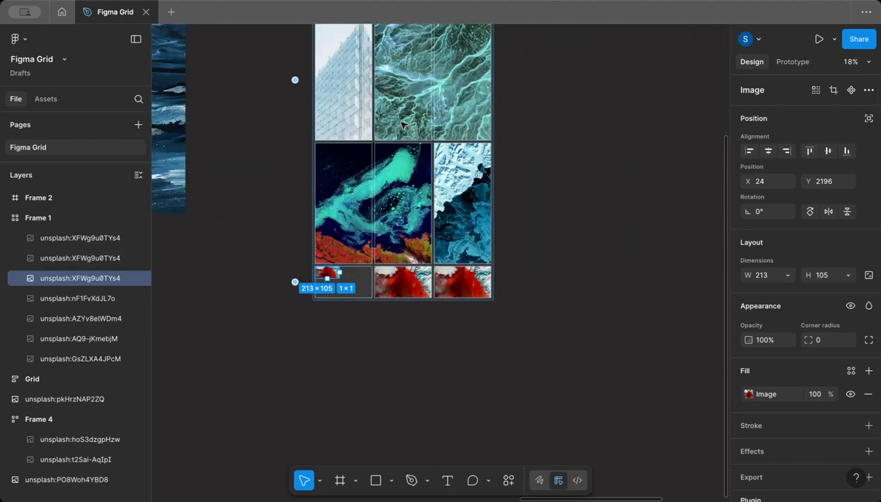
pyautogui.scroll(2, 336, 117)
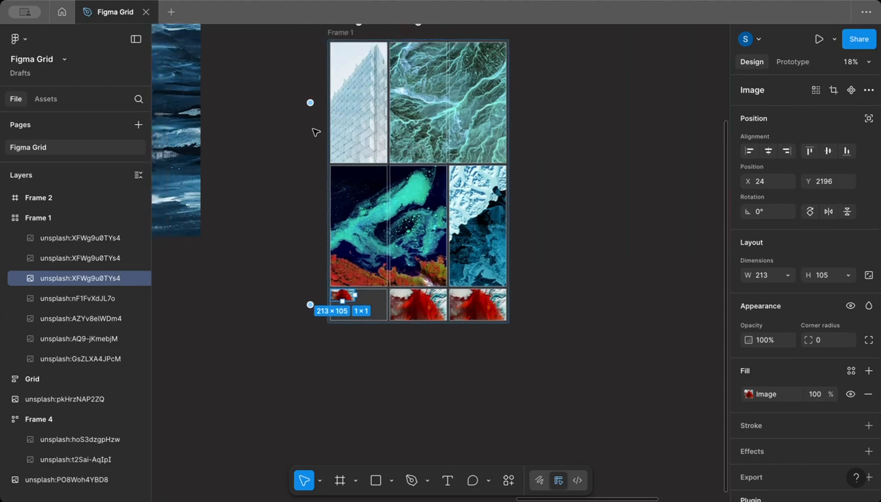
pyautogui.scroll(-2, 332, 97)
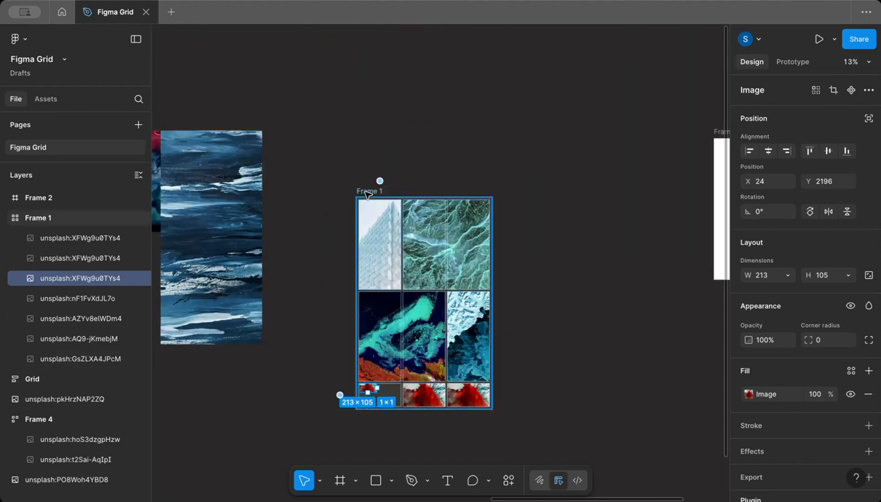
pyautogui.click(367, 192)
pyautogui.scroll(-5, 368, 193)
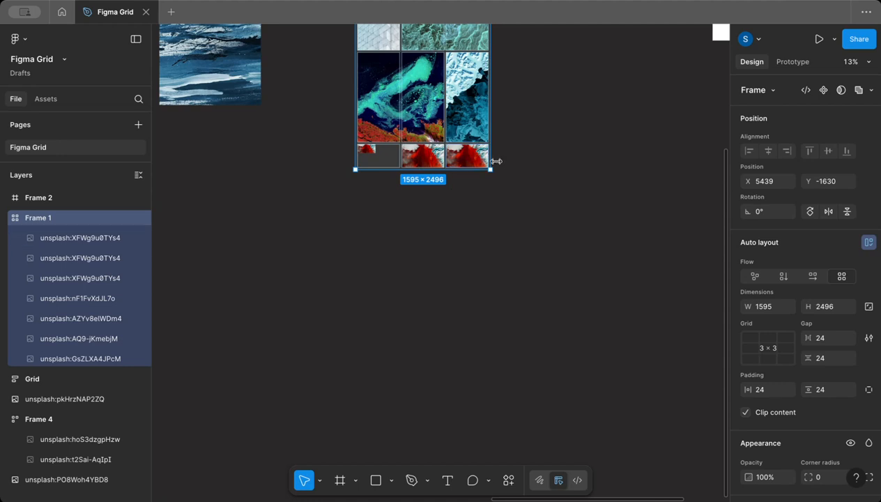
pyautogui.moveTo(490, 170); pyautogui.dragTo(614, 274)
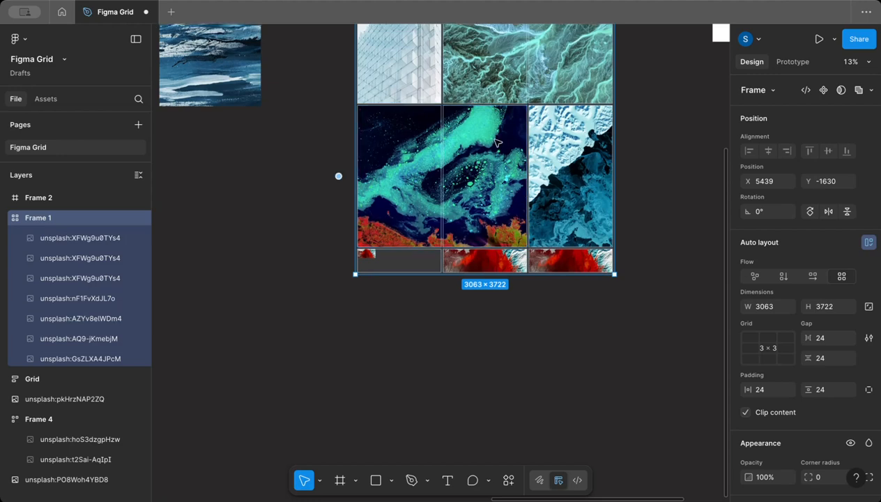
# Step: Examine how the fixed-size red image and the fill-sized images in the third row respond to Frame 1's enlargement
pyautogui.scroll(5, 497, 142)
pyautogui.scroll(-8, 496, 142)
pyautogui.scroll(5, 496, 142)
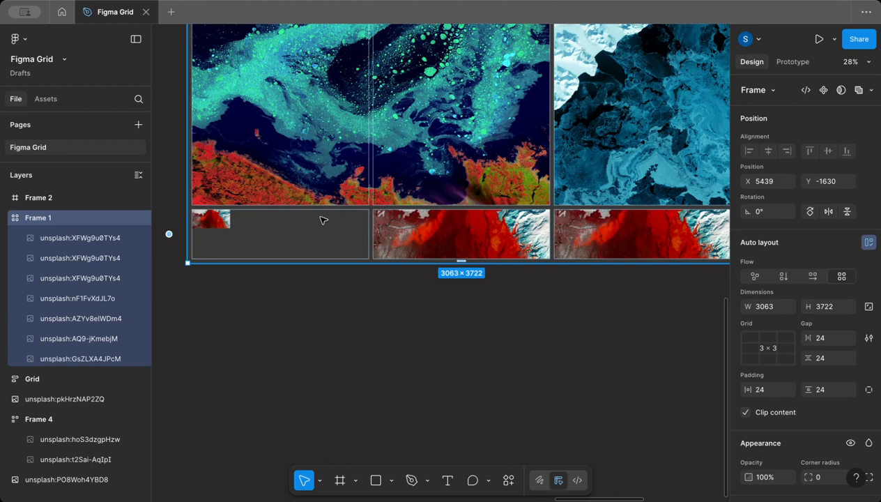
pyautogui.click(201, 222)
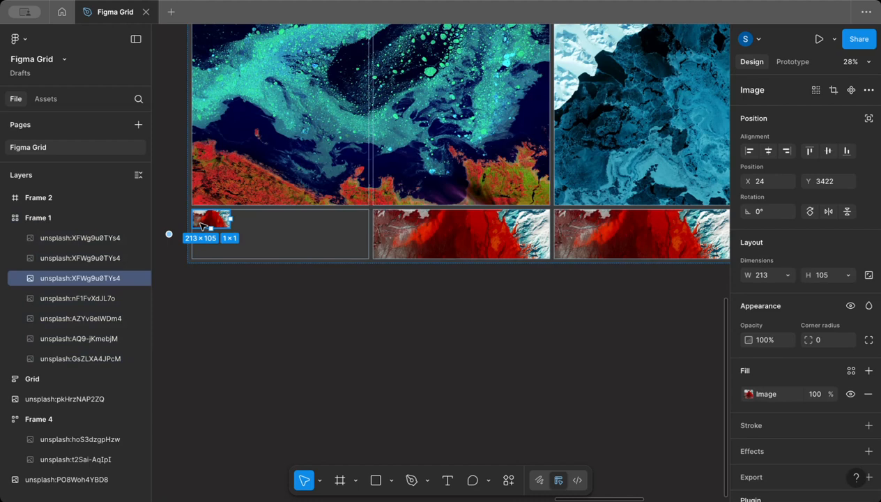
pyautogui.scroll(-5, 313, 250)
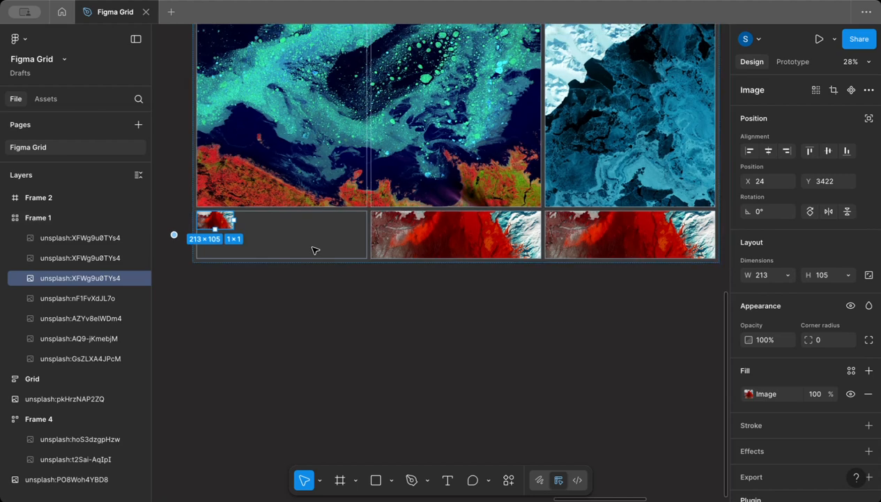
pyautogui.click(595, 255)
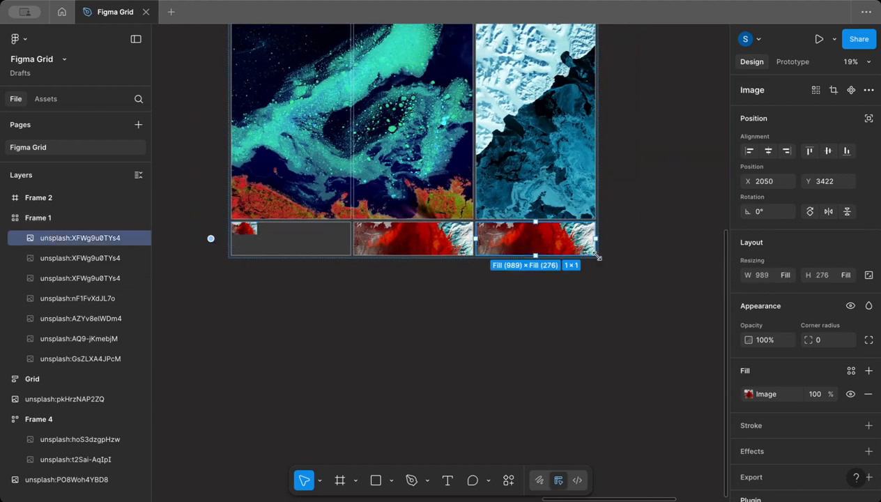
pyautogui.scroll(-6, 598, 257)
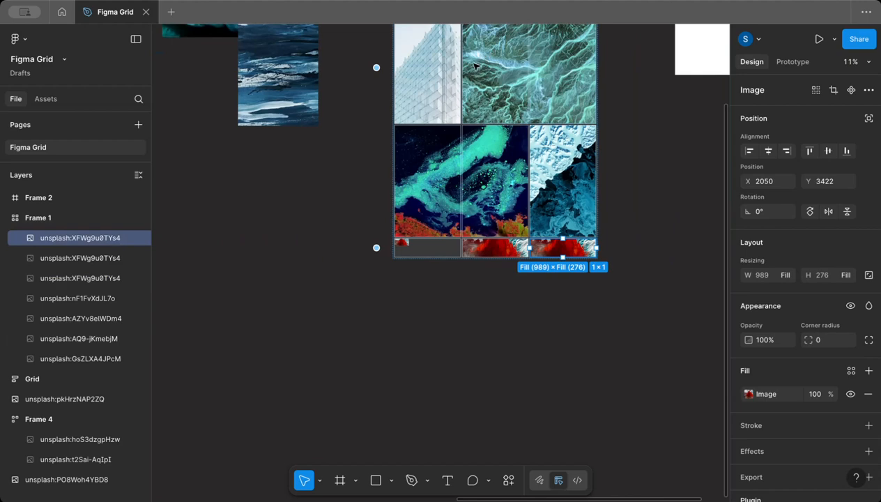
# Step: Shrink Frame 1 from its lower corner to about 772 × 1837
pyautogui.scroll(10, 441, 82)
pyautogui.scroll(-10, 333, 289)
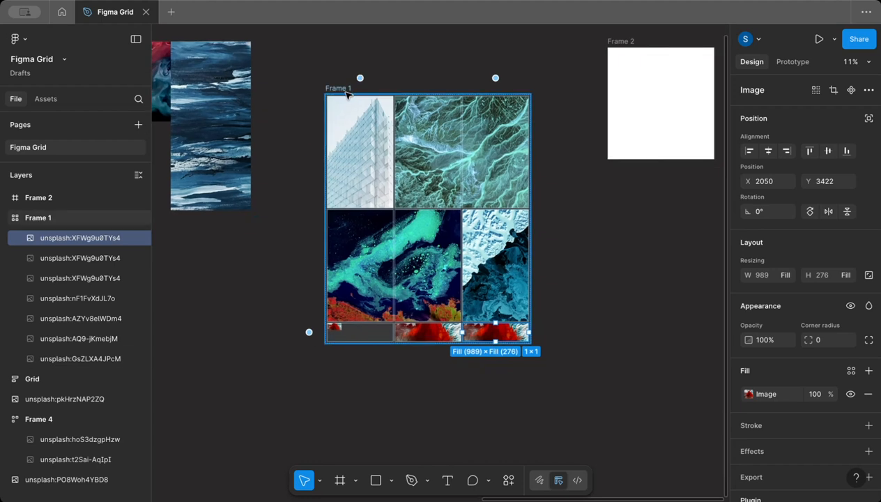
pyautogui.click(345, 90)
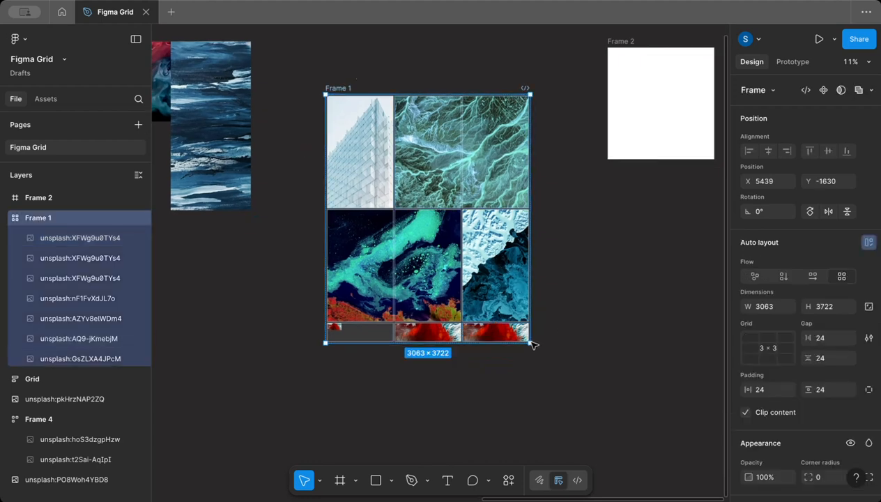
pyautogui.moveTo(433, 263); pyautogui.dragTo(364, 205)
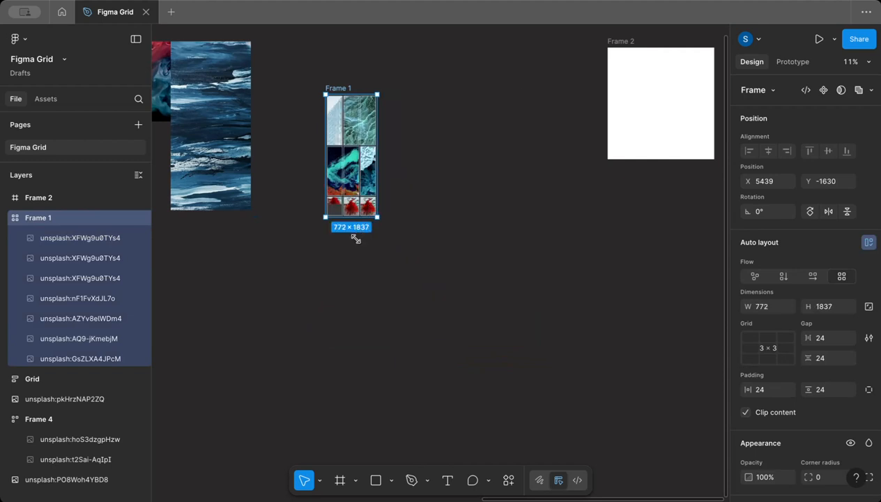
# Step: Move the small red image out of Frame 1's third row onto the empty canvas beside the frame
pyautogui.scroll(3, 364, 207)
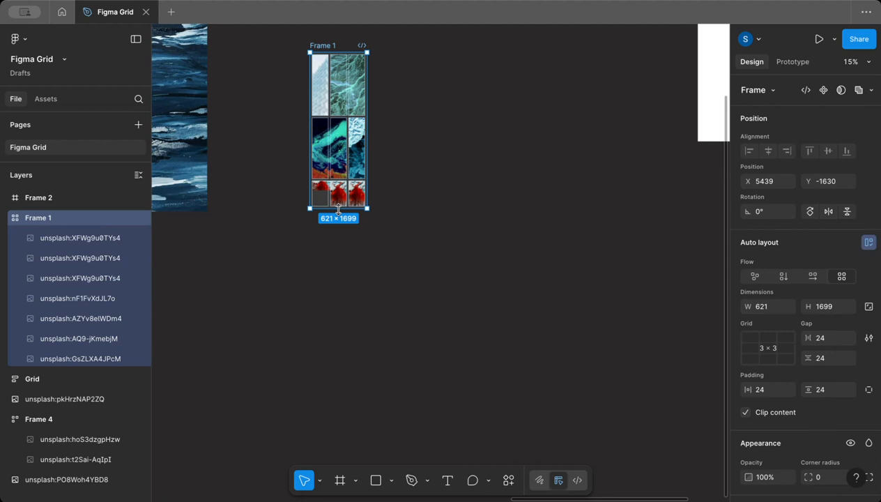
pyautogui.scroll(5, 338, 209)
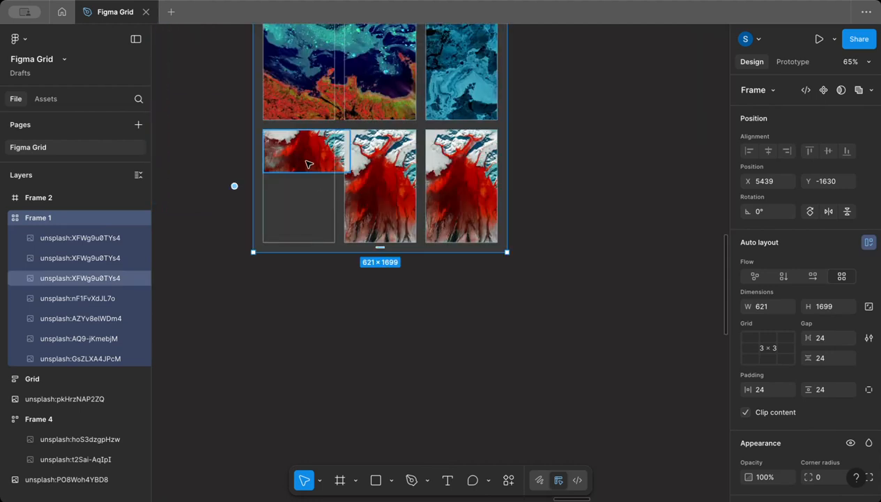
pyautogui.click(309, 163)
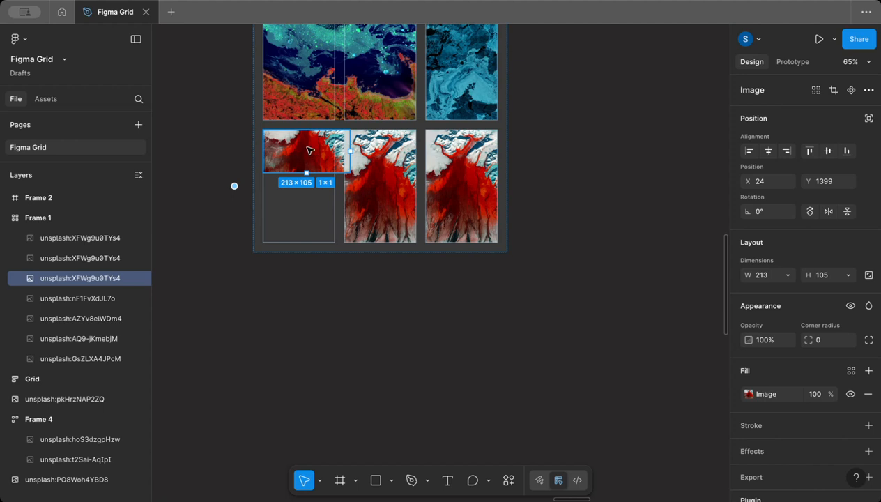
pyautogui.moveTo(276, 134); pyautogui.dragTo(185, 249)
pyautogui.moveTo(178, 234); pyautogui.dragTo(285, 183)
# Step: Draw a nested frame about 173 × 273 over the empty first cell of Frame 1's third row
pyautogui.click(285, 183)
pyautogui.scroll(2, 287, 184)
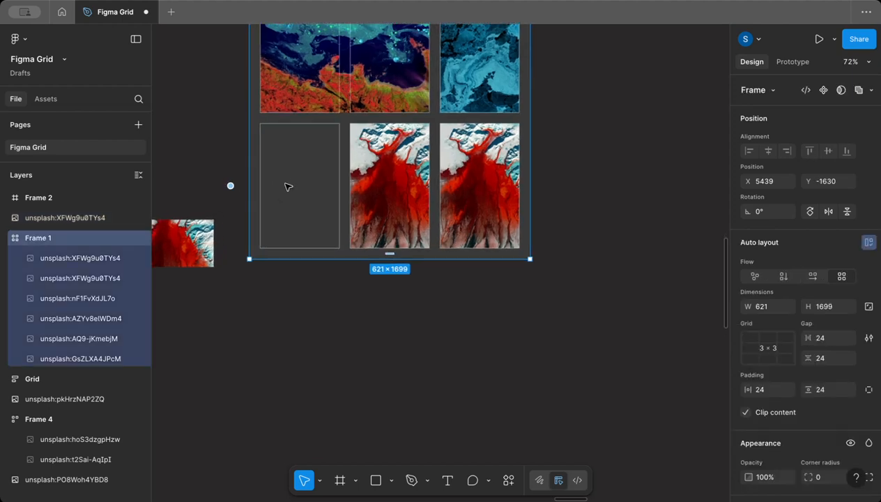
pyautogui.press('f')
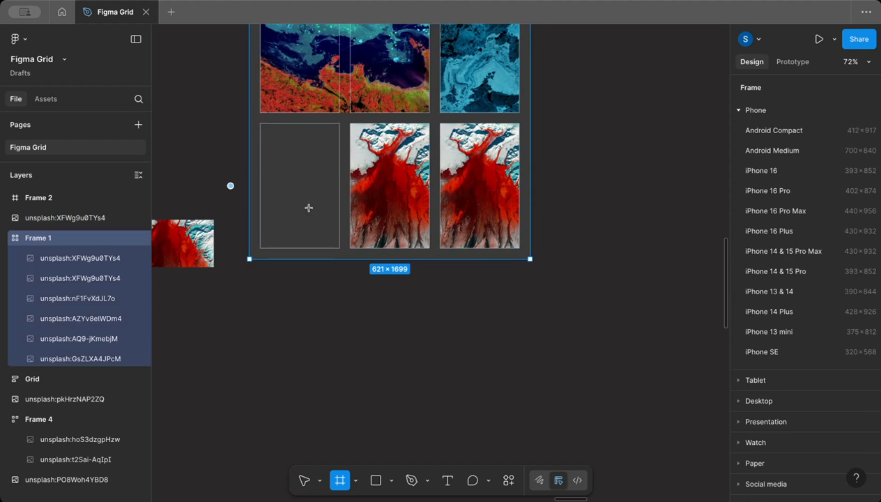
pyautogui.click(340, 245)
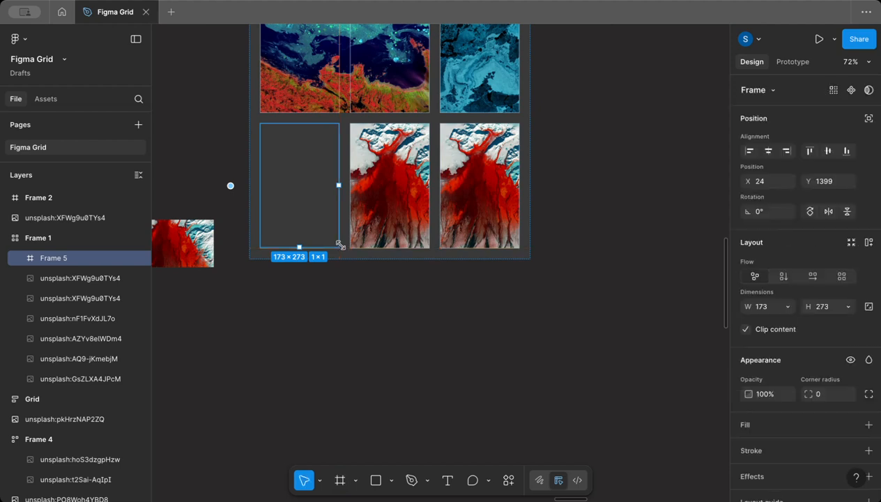
# Step: Try to move the loose red image from the canvas into the new nested frame in the third row's first cell
pyautogui.click(193, 246)
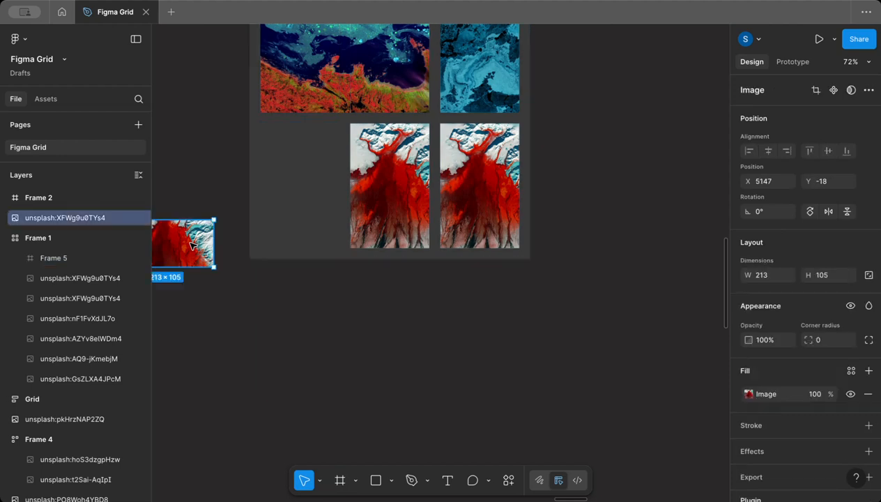
pyautogui.moveTo(341, 178); pyautogui.dragTo(322, 183)
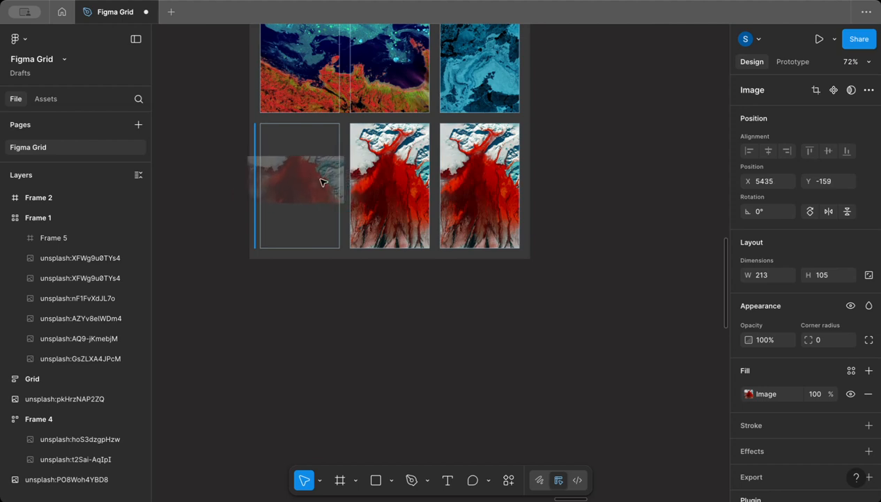
pyautogui.moveTo(323, 183); pyautogui.dragTo(323, 183)
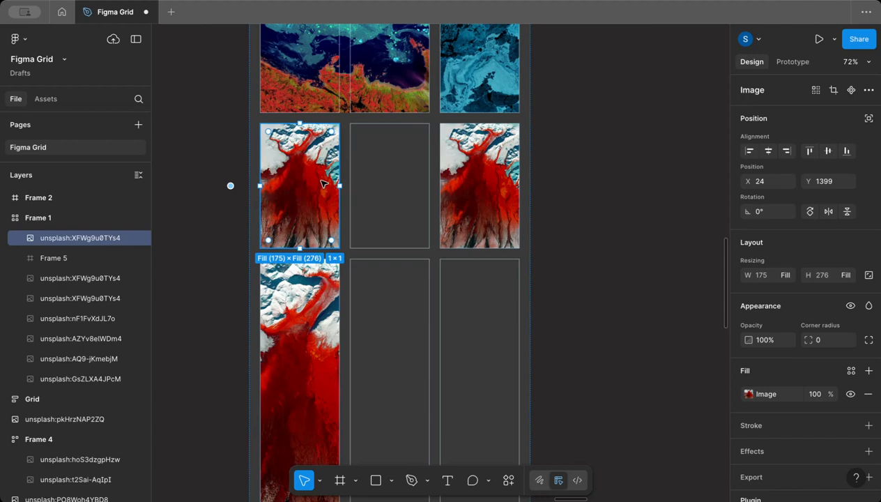
pyautogui.scroll(-3, 324, 185)
pyautogui.scroll(-3, 324, 187)
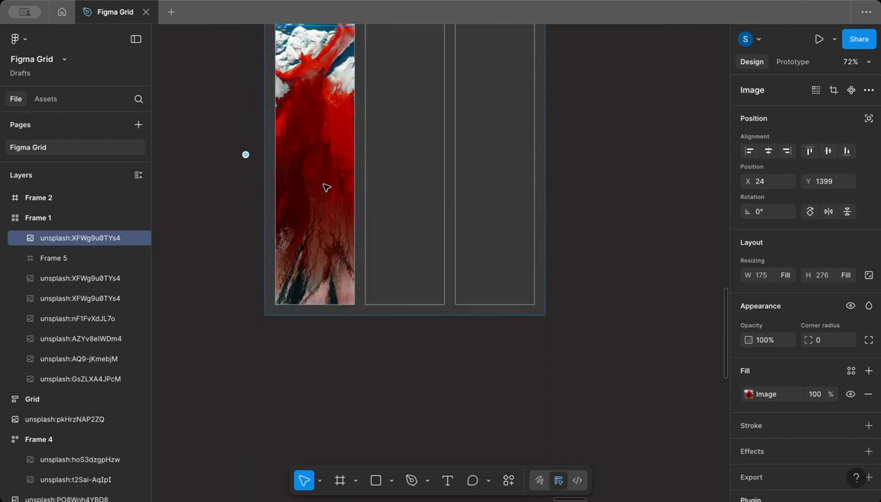
pyautogui.scroll(-3, 326, 187)
pyautogui.scroll(3, 326, 187)
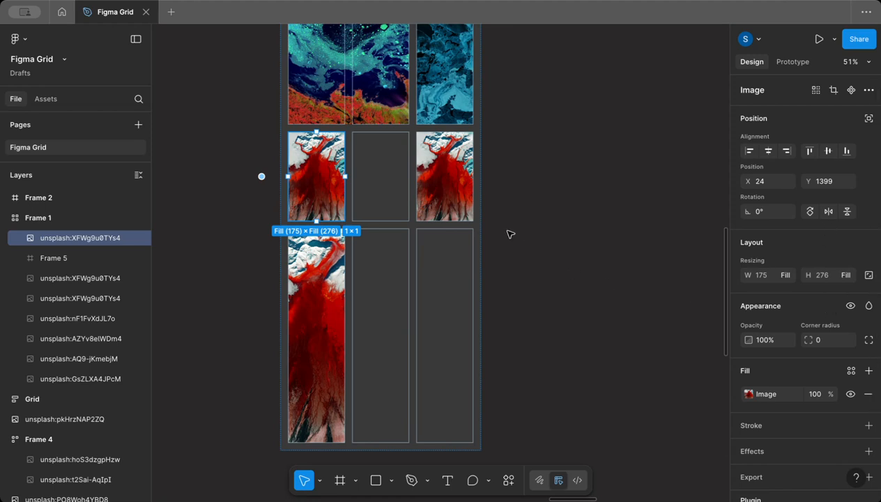
pyautogui.hotkey('ctrl', 'z')
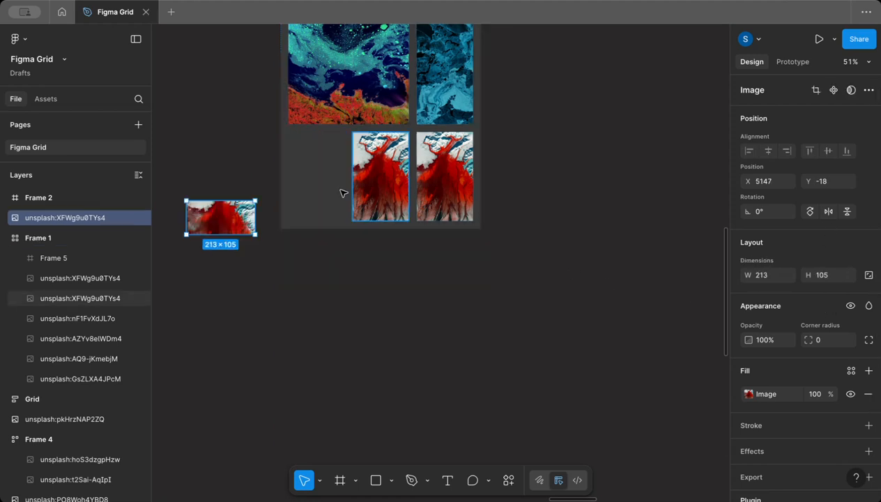
# Step: Copy the loose red image and paste it inside the empty nested frame in the third row's first cell
pyautogui.click(317, 172)
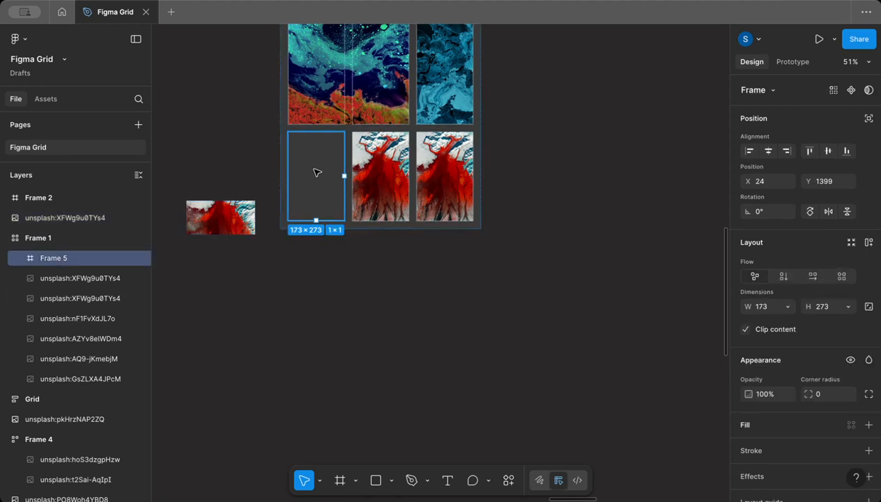
pyautogui.click(227, 220)
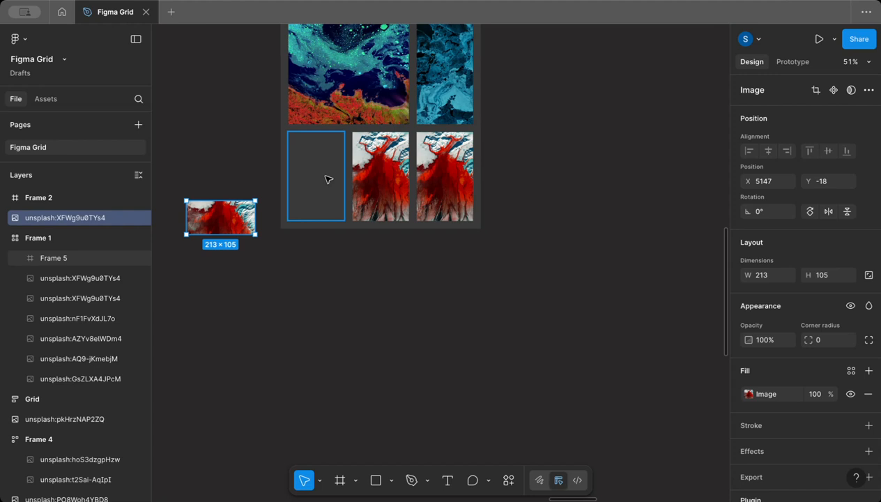
pyautogui.click(328, 179)
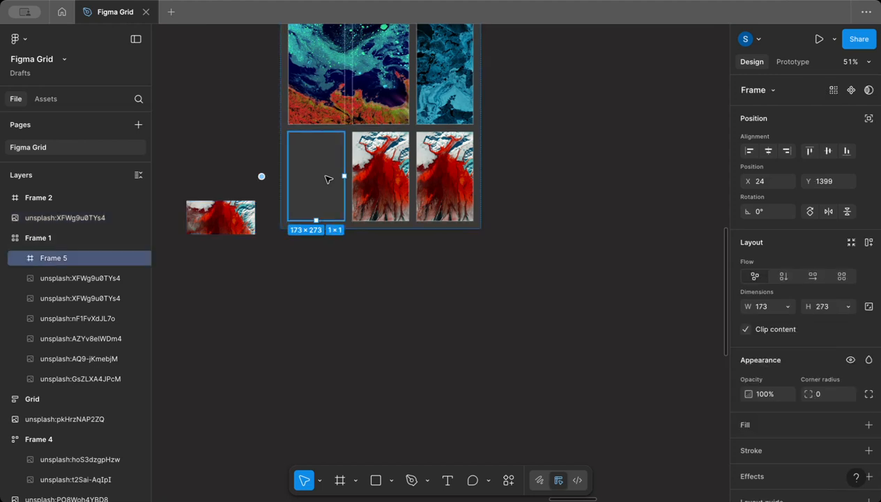
pyautogui.hotkey('ctrl', 'v')
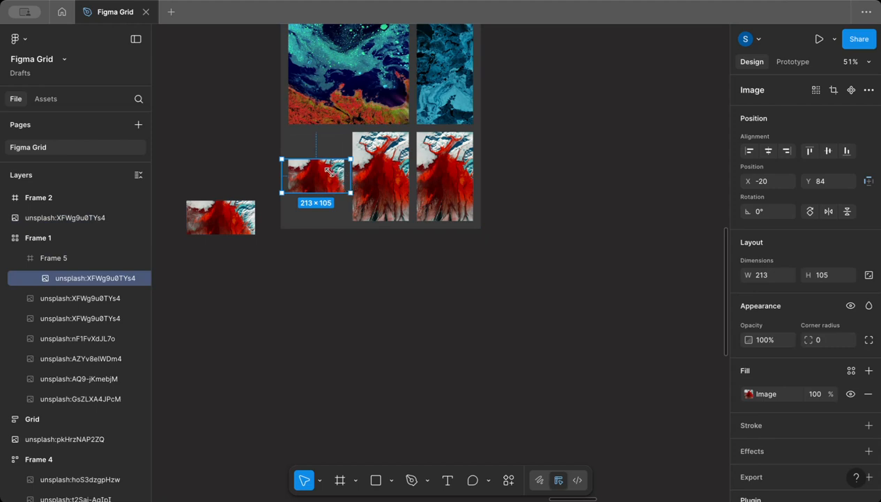
# Step: Narrow the pasted image to 105 × 105 and centre it in the nested frame with both constraints set to Center
pyautogui.moveTo(351, 170); pyautogui.dragTo(316, 169)
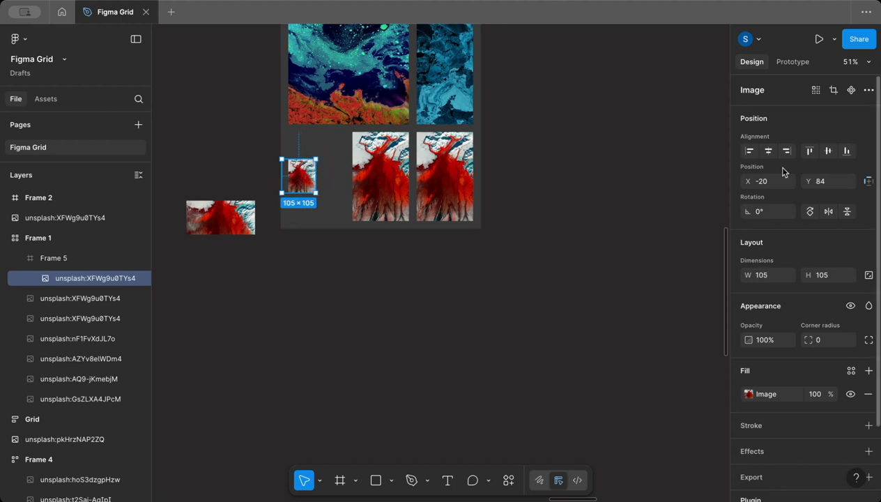
pyautogui.click(769, 156)
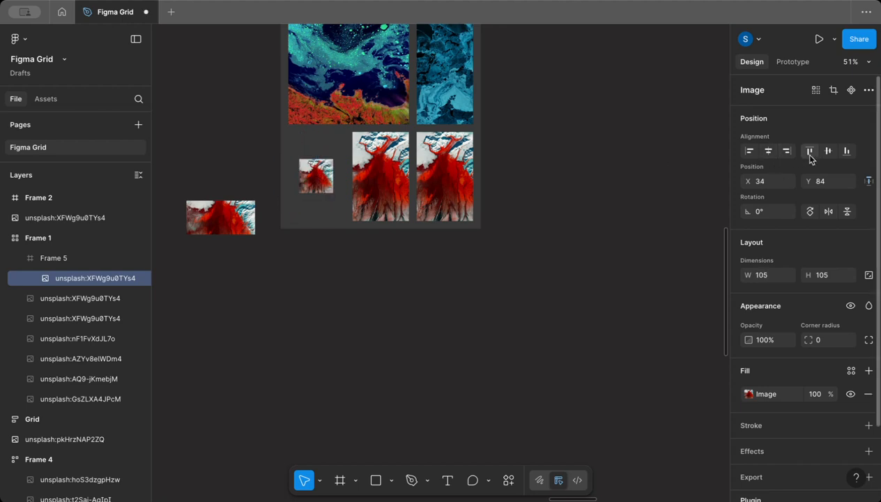
pyautogui.click(868, 181)
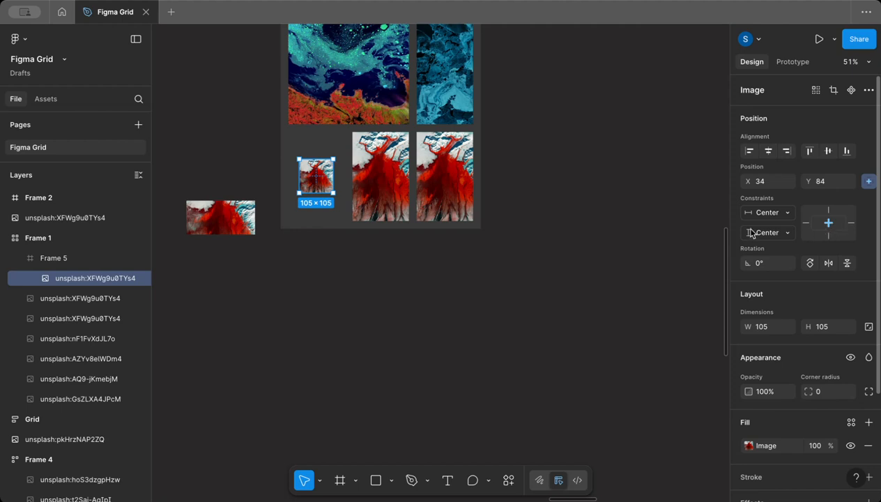
# Step: Resize Frame 1 from its lower corner to about 1394 × 2170 and back down to about 355 × 1717
pyautogui.scroll(-5, 478, 192)
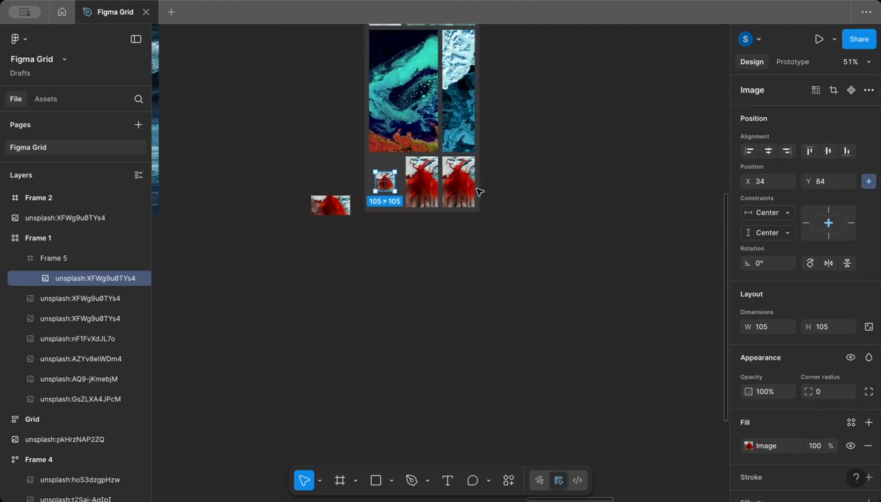
pyautogui.scroll(5, 476, 191)
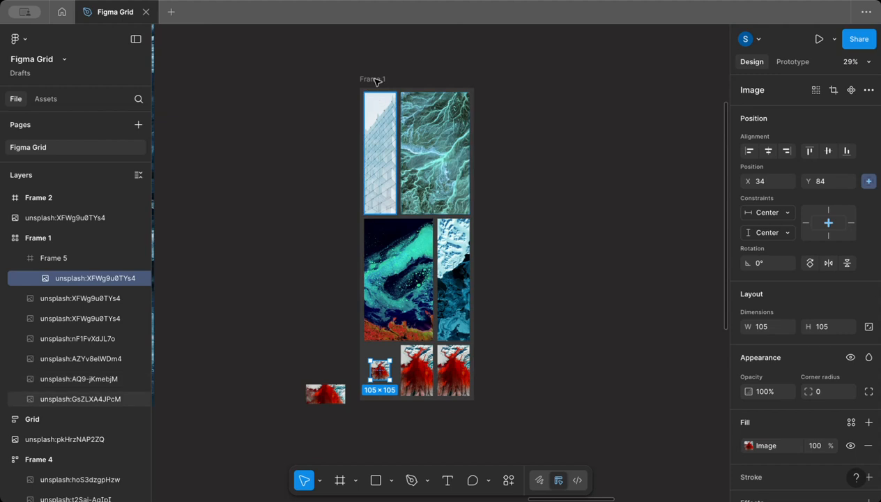
pyautogui.click(476, 429)
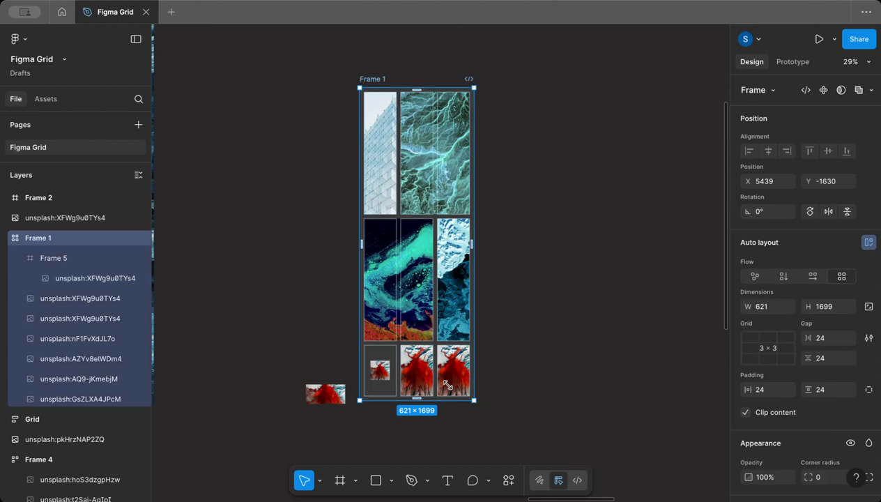
pyautogui.scroll(-2, 450, 388)
pyautogui.scroll(-3, 451, 388)
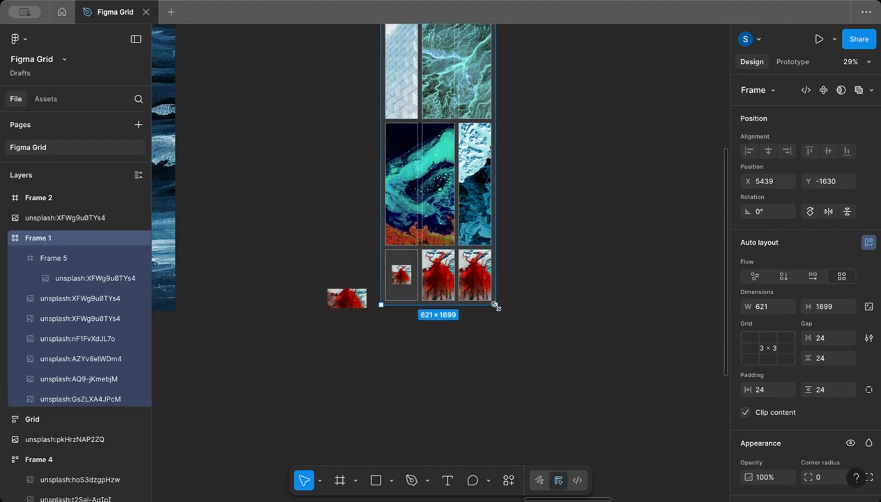
pyautogui.moveTo(496, 305); pyautogui.dragTo(637, 391)
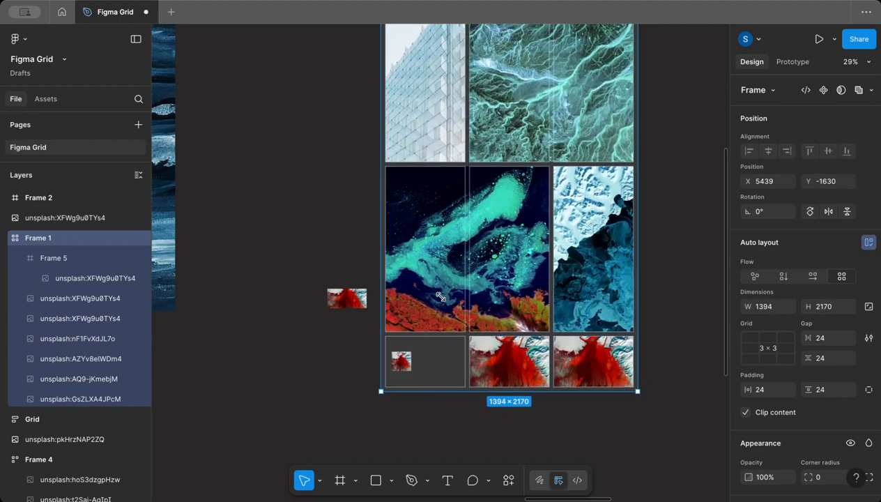
pyautogui.moveTo(441, 297)
pyautogui.mouseDown()
pyautogui.moveTo(621, 400)
pyautogui.moveTo(647, 402)
pyautogui.moveTo(446, 307)
pyautogui.mouseUp()
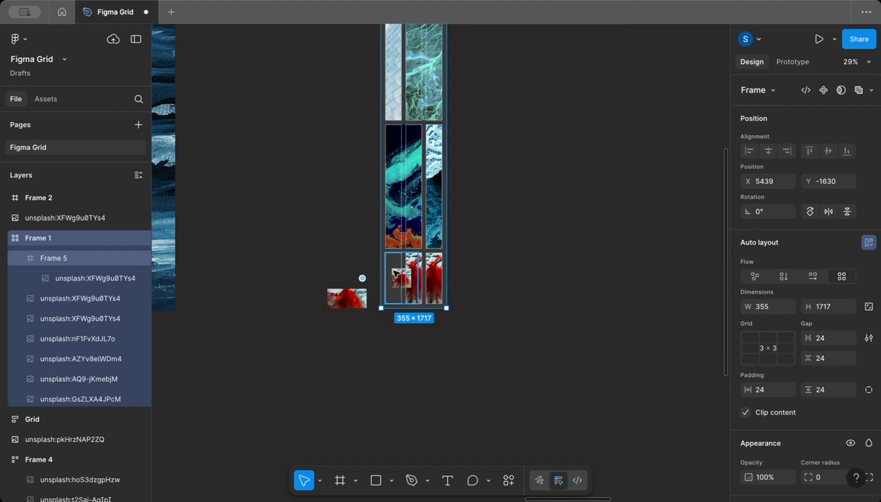
# Step: Examine how the nested frame and its centred image fit the third row's first cell in the narrowed Frame 1
pyautogui.click(395, 273)
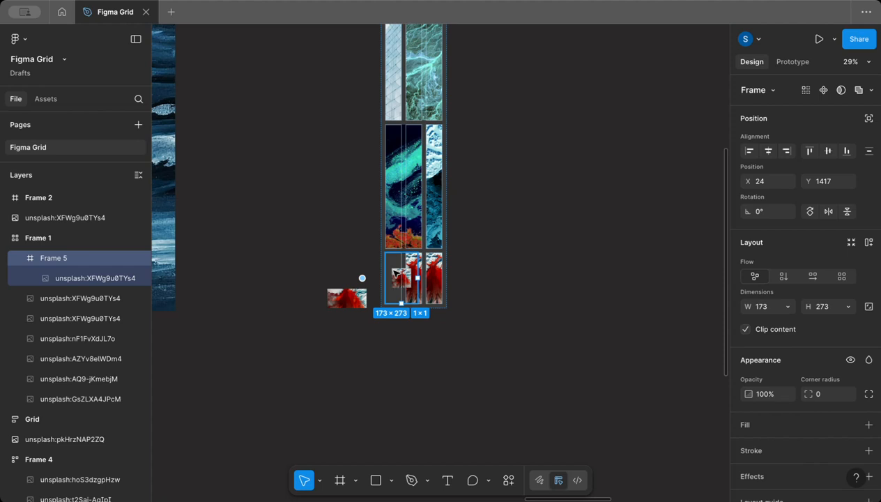
pyautogui.scroll(10, 395, 273)
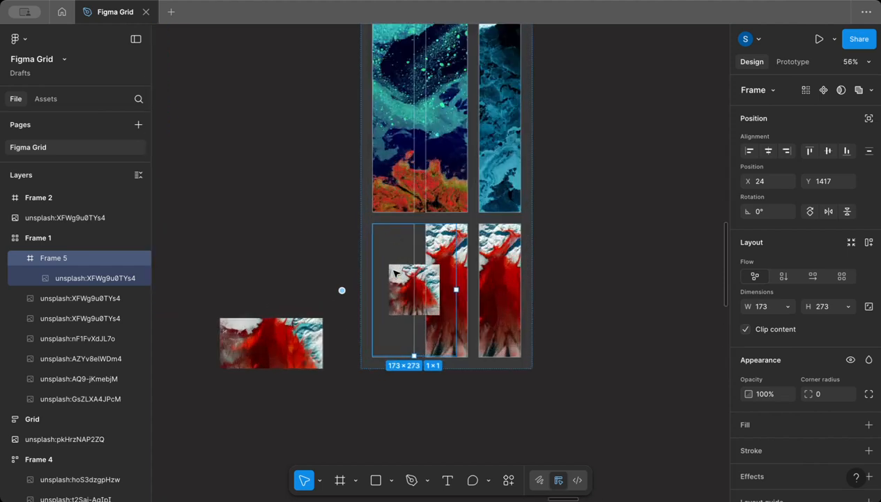
pyautogui.scroll(5, 394, 273)
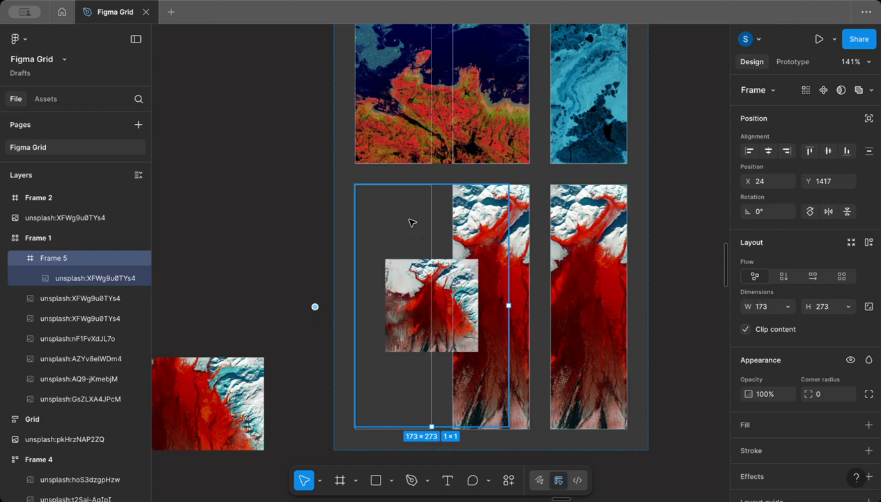
pyautogui.scroll(-5, 411, 222)
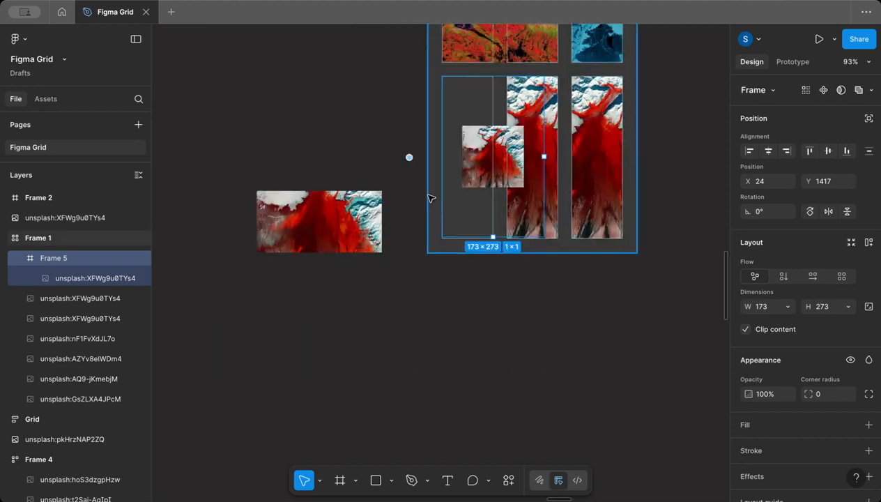
pyautogui.scroll(-5, 430, 199)
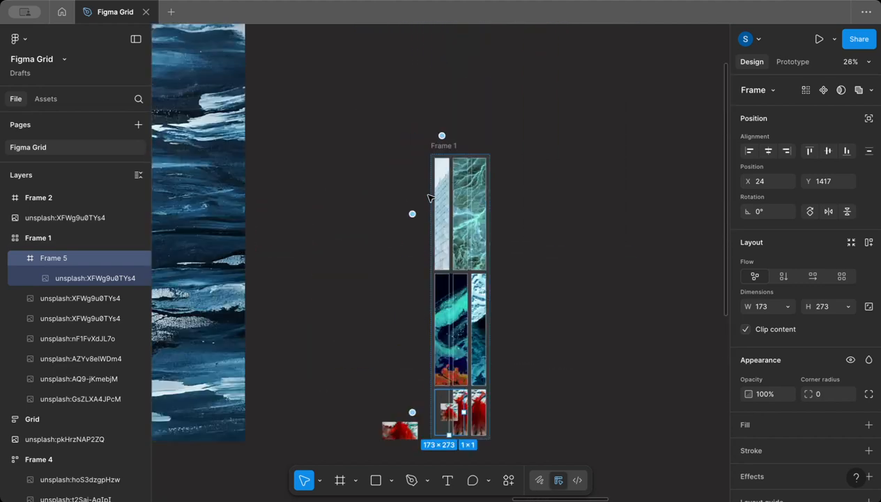
pyautogui.scroll(-3, 430, 199)
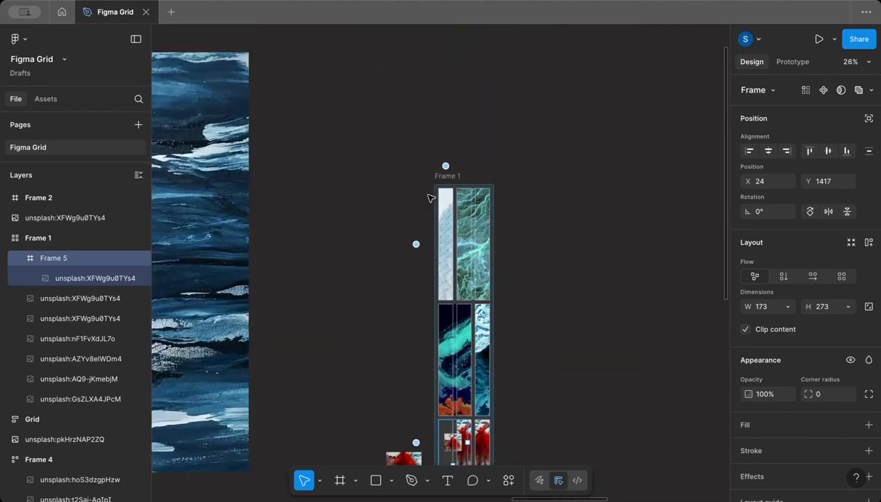
pyautogui.scroll(3, 430, 199)
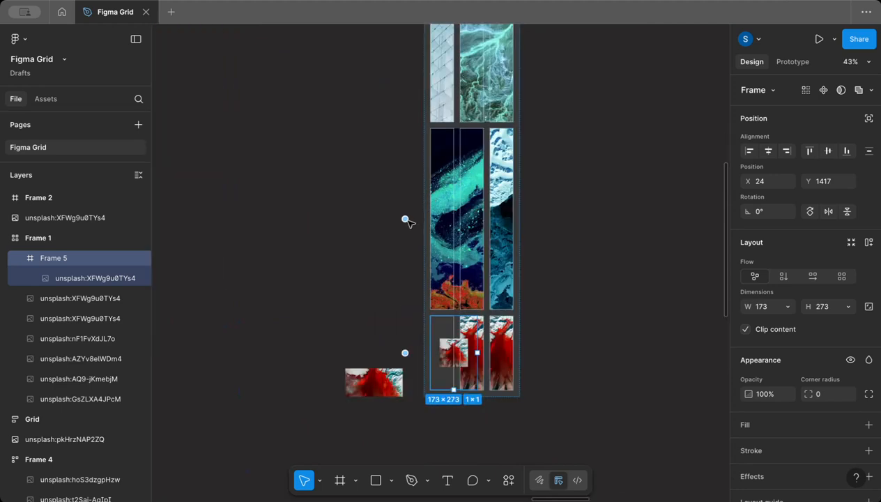